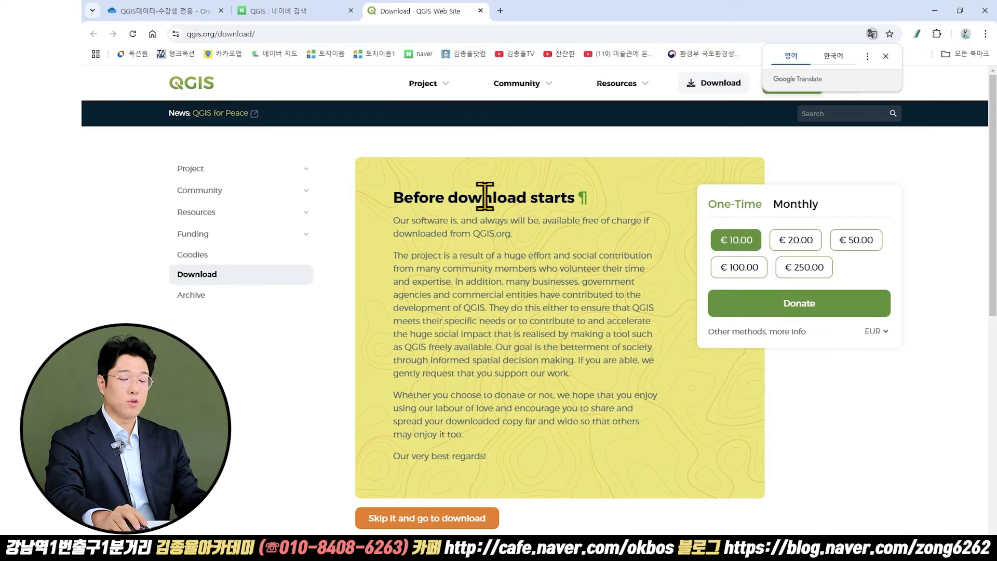
- Skip the donation notice on the QGIS download page and open the Archive listing of older releases
click(447, 518)
drag(407, 171, 691, 166)
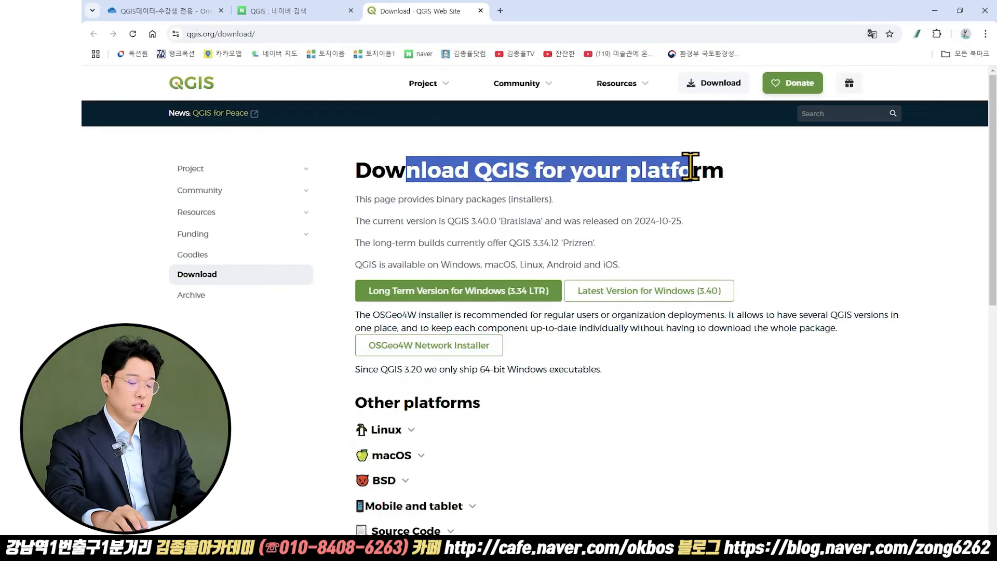
click(689, 210)
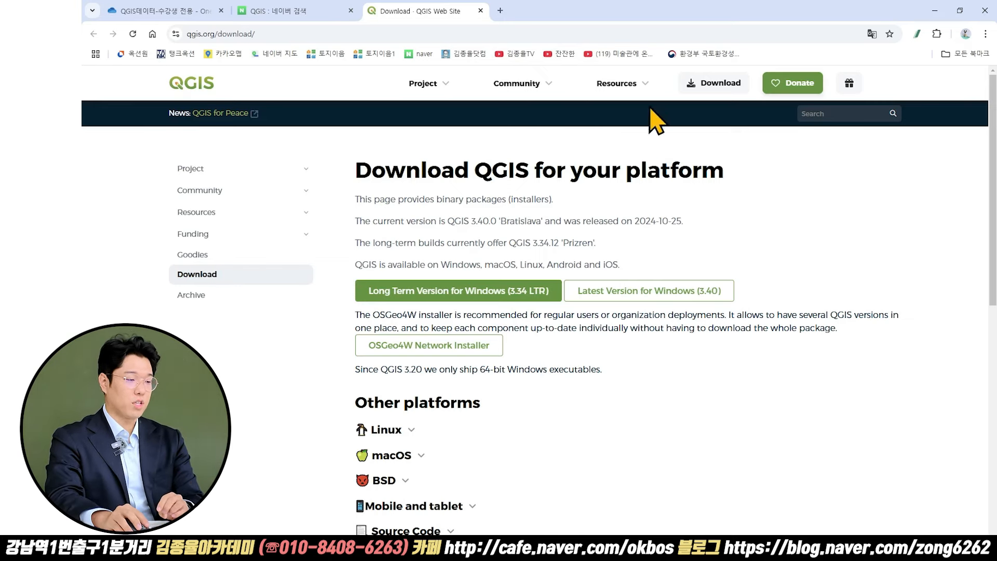
mouse_move(617, 89)
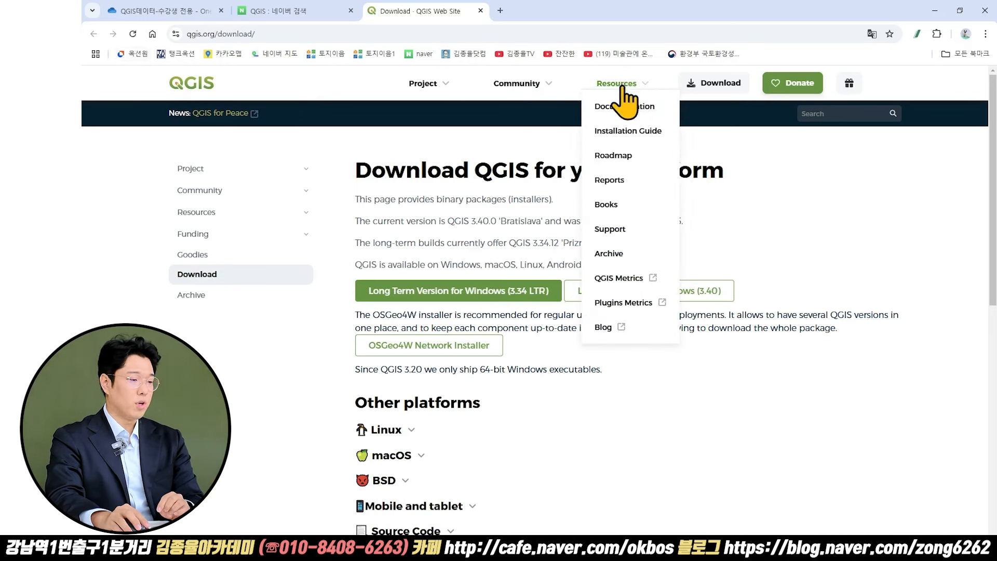
click(621, 259)
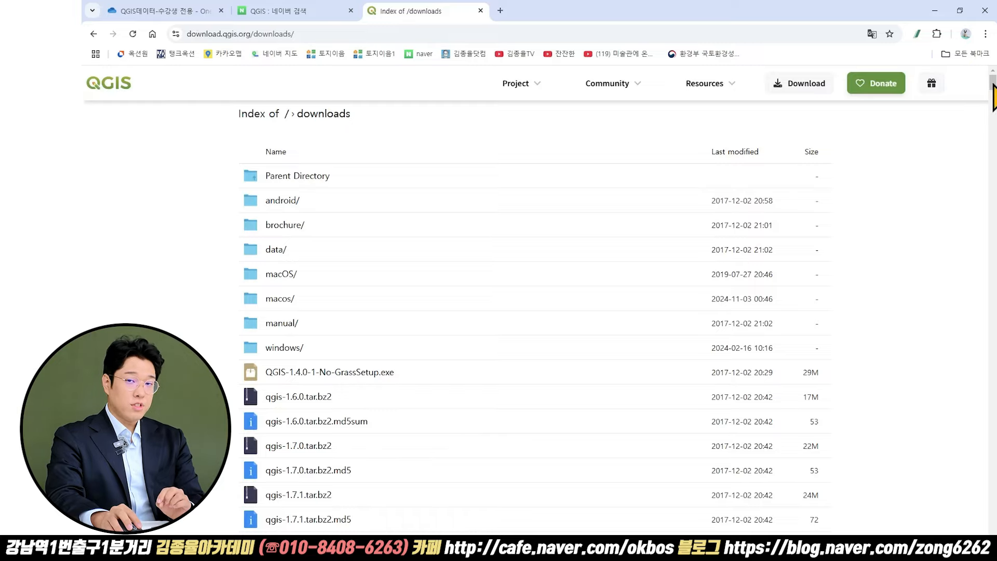
- Locate the QGIS-OSGeo4W-3.28.15-1.msi entry in the downloads index and highlight its name
drag(994, 93, 993, 494)
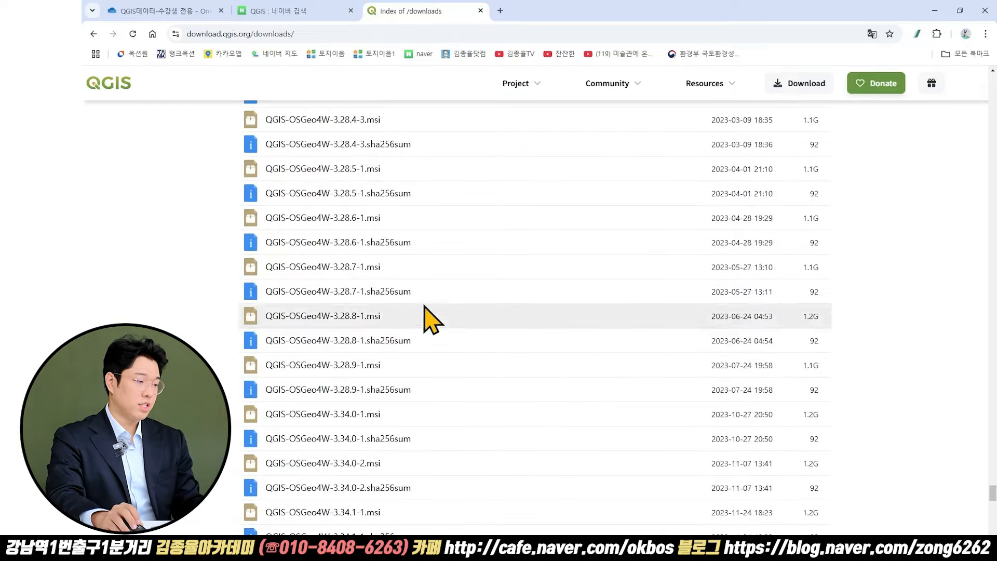
scroll(431, 320, up, 6)
ctrl+scroll(408, 300, up, 7)
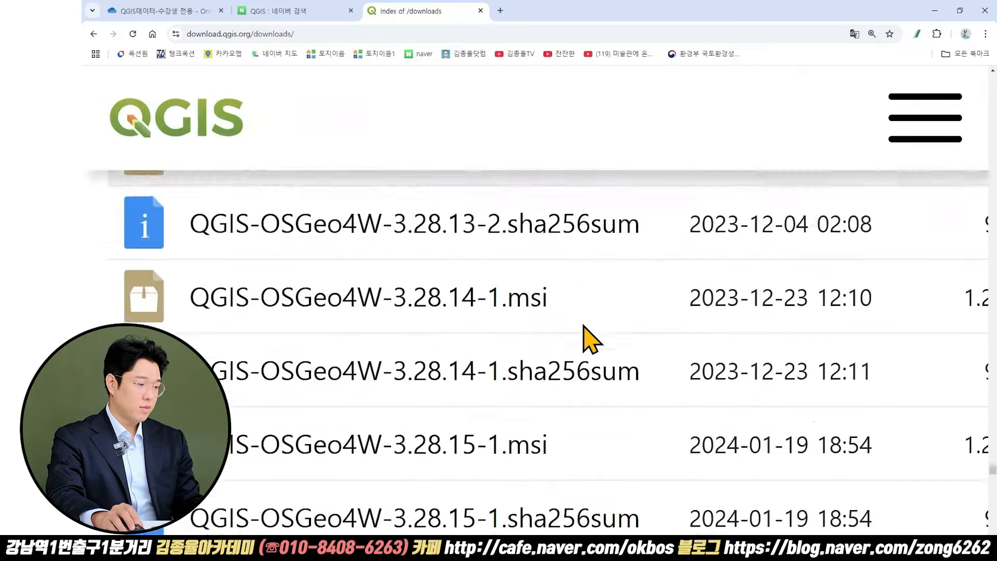
scroll(589, 339, down, 2)
triple_click(190, 337)
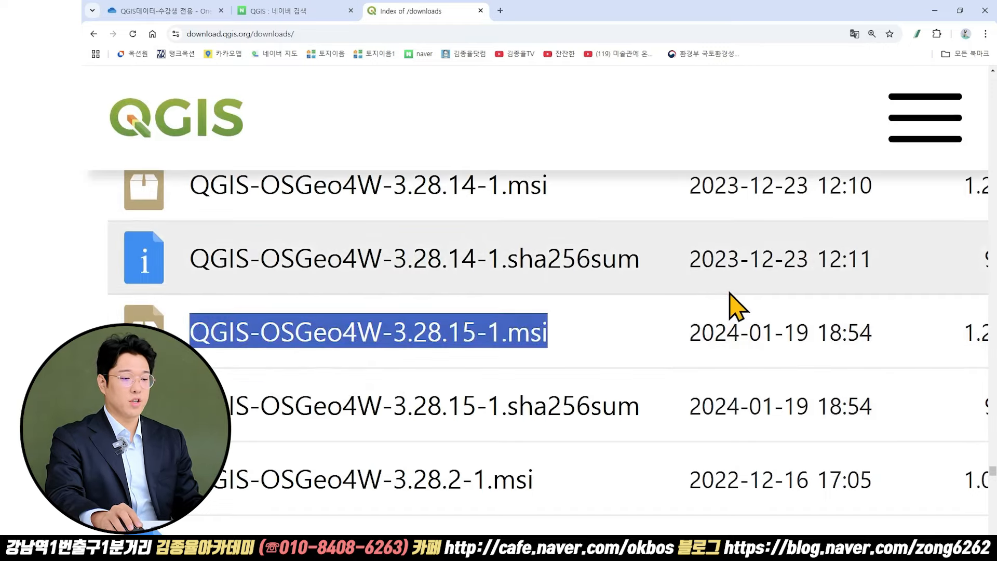
- Examine the qgis-3.28.15 tar.bz2 source archive entries in the downloads index
ctrl+scroll(731, 307, down, 8)
drag(992, 485, 993, 294)
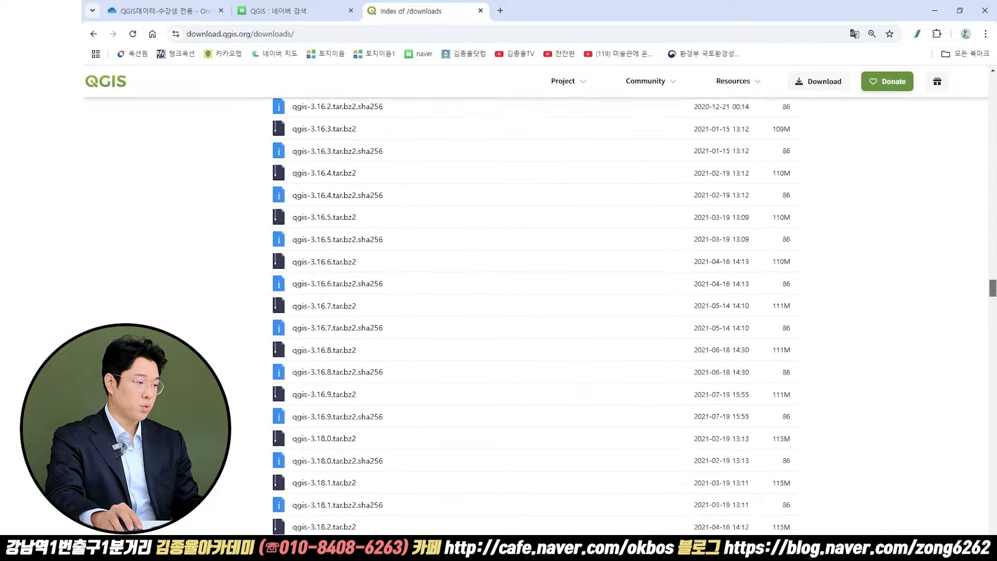
scroll(367, 383, down, 20)
ctrl+scroll(301, 329, up, 8)
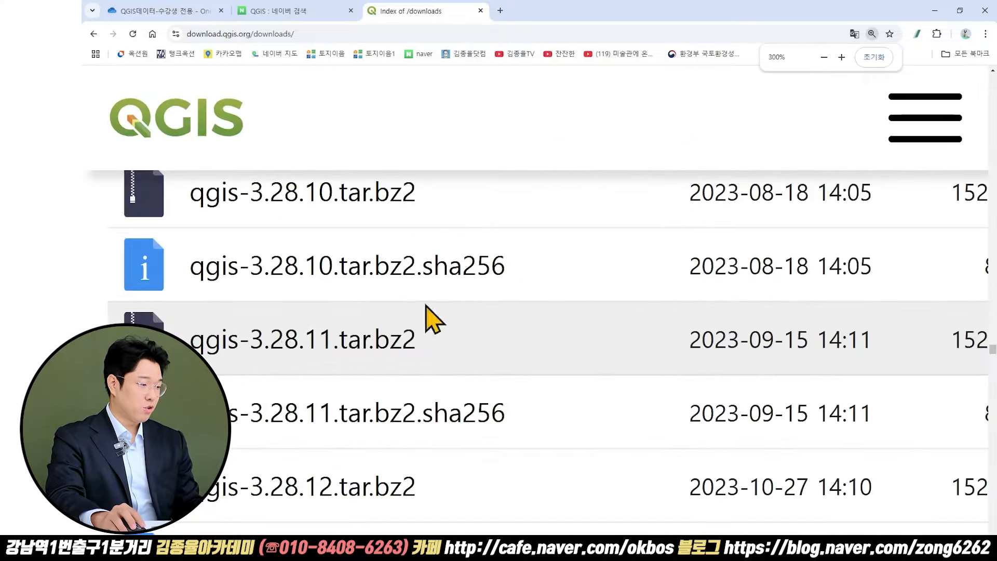
scroll(485, 385, down, 4)
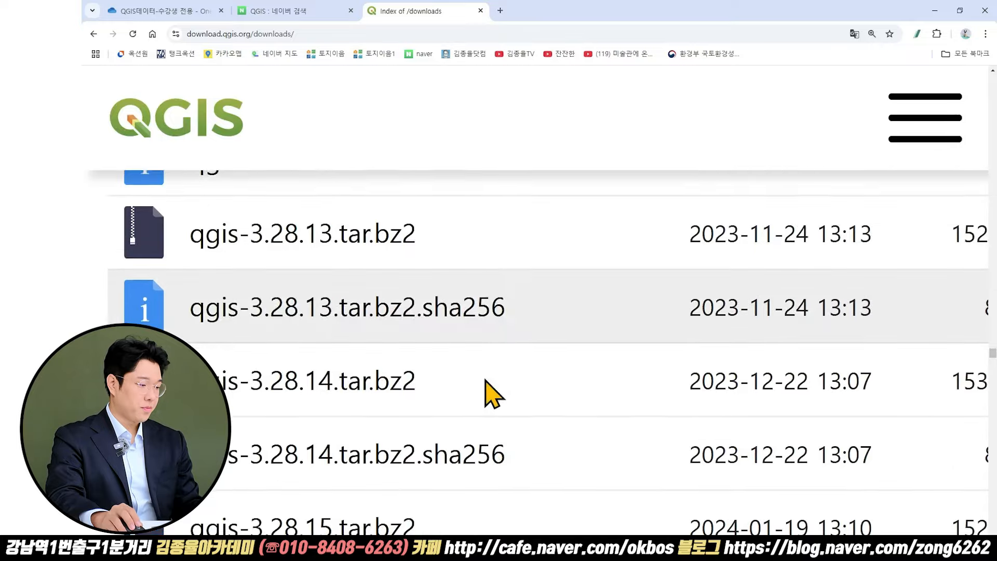
scroll(485, 398, down, 2)
drag(545, 478, 205, 377)
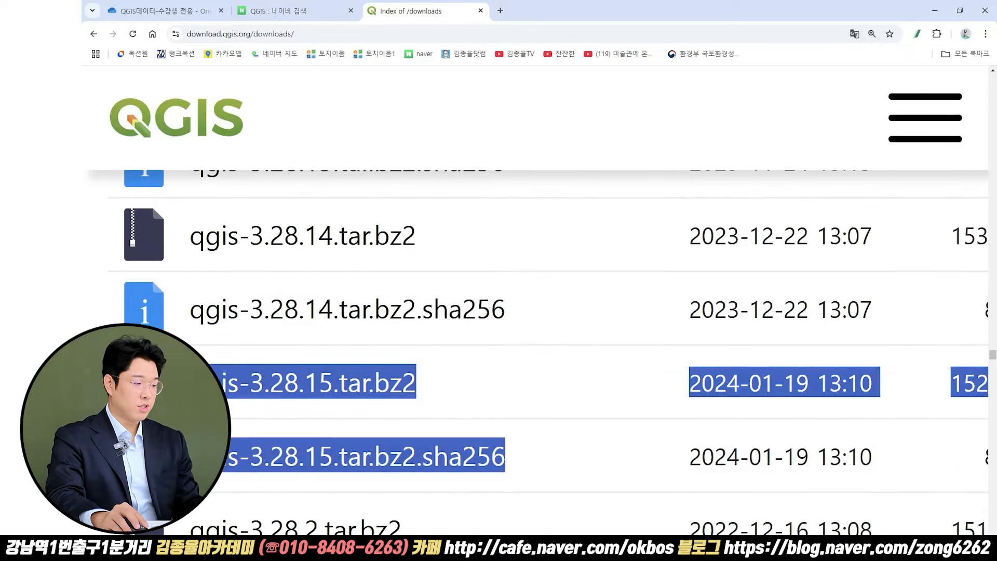
click(546, 395)
scroll(545, 394, down, 2)
scroll(545, 395, down, 9)
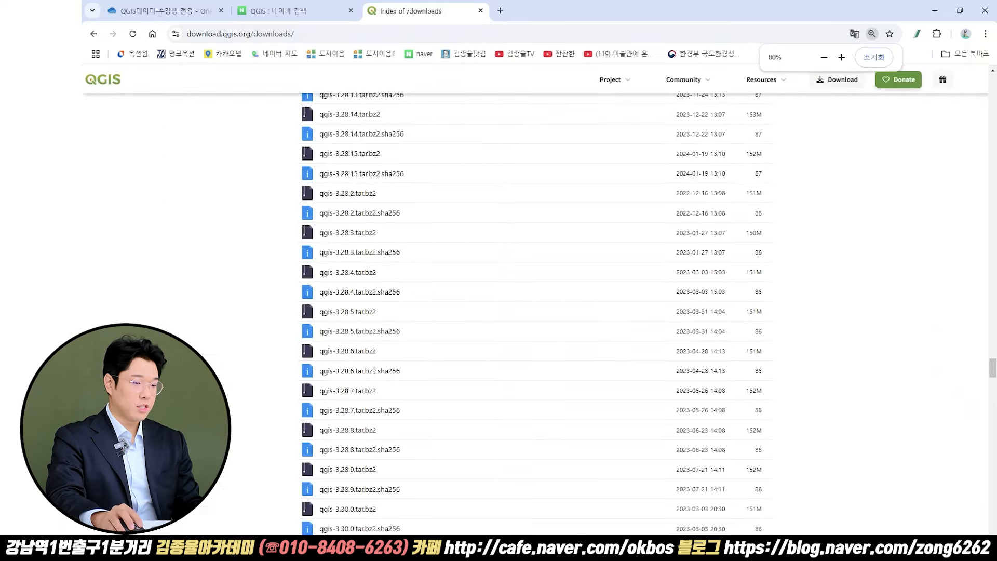
- Download the QGIS-OSGeo4W-3.28.15-1.msi installer from the downloads index
drag(993, 368, 994, 491)
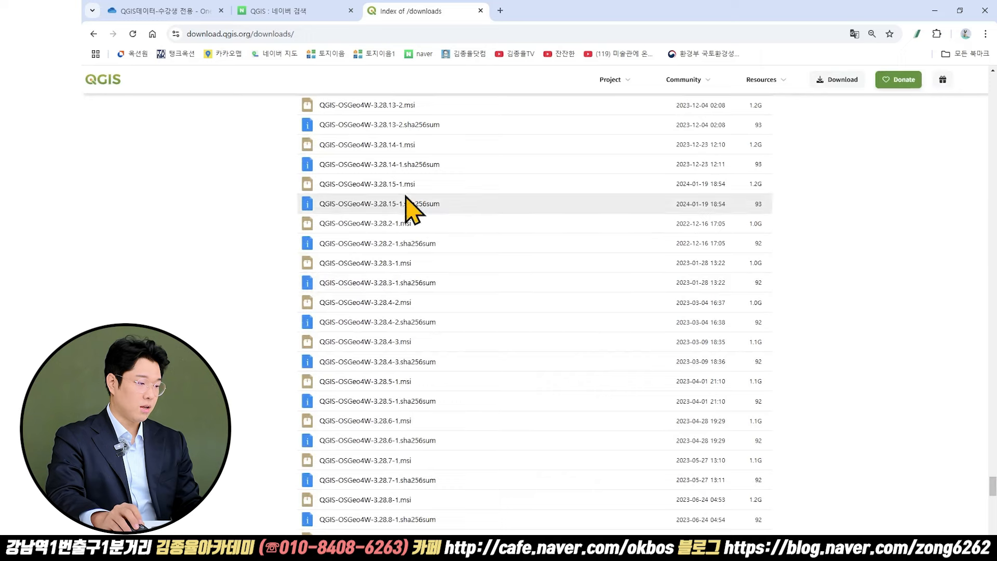
scroll(412, 205, up, 6)
scroll(338, 207, up, 1)
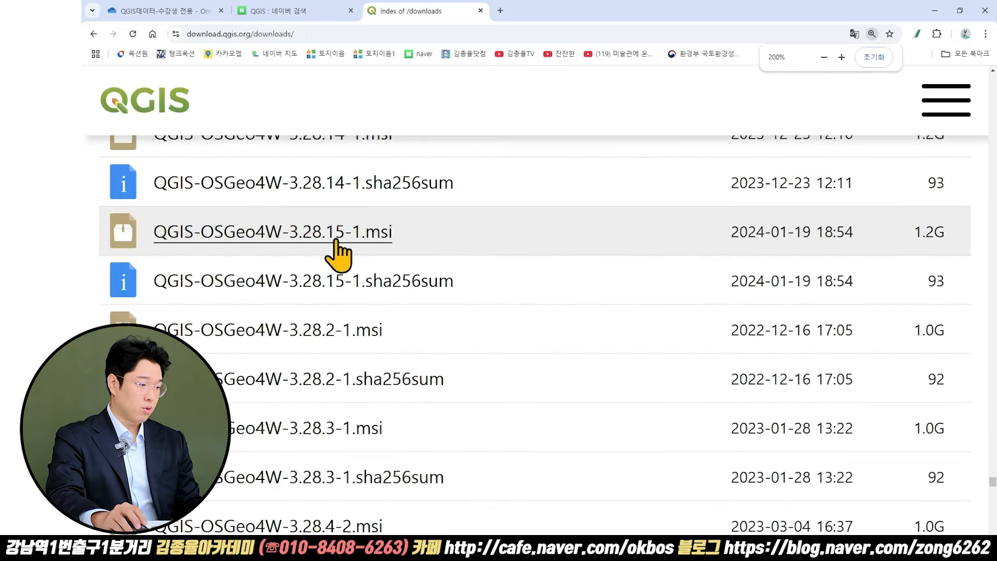
click(367, 250)
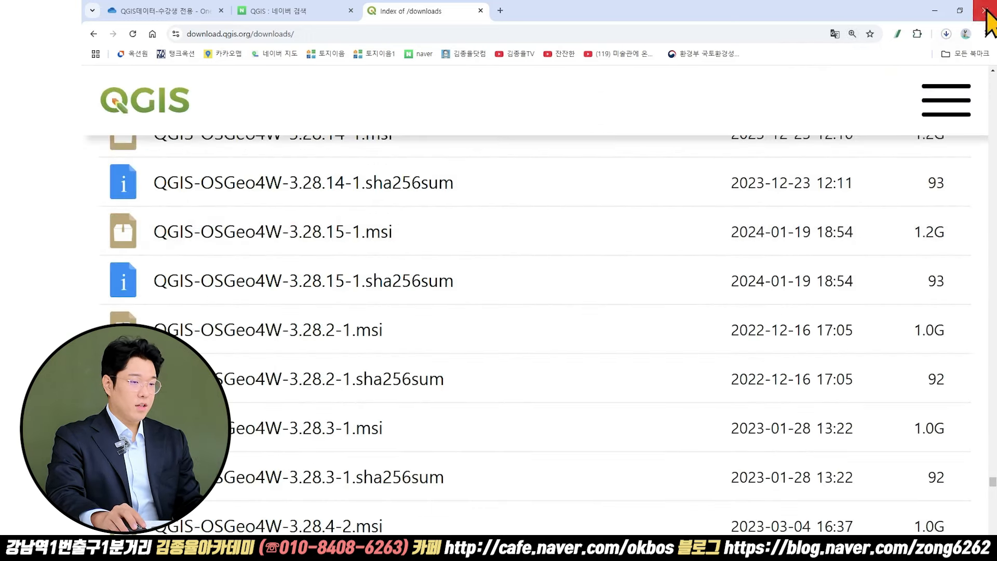
click(947, 34)
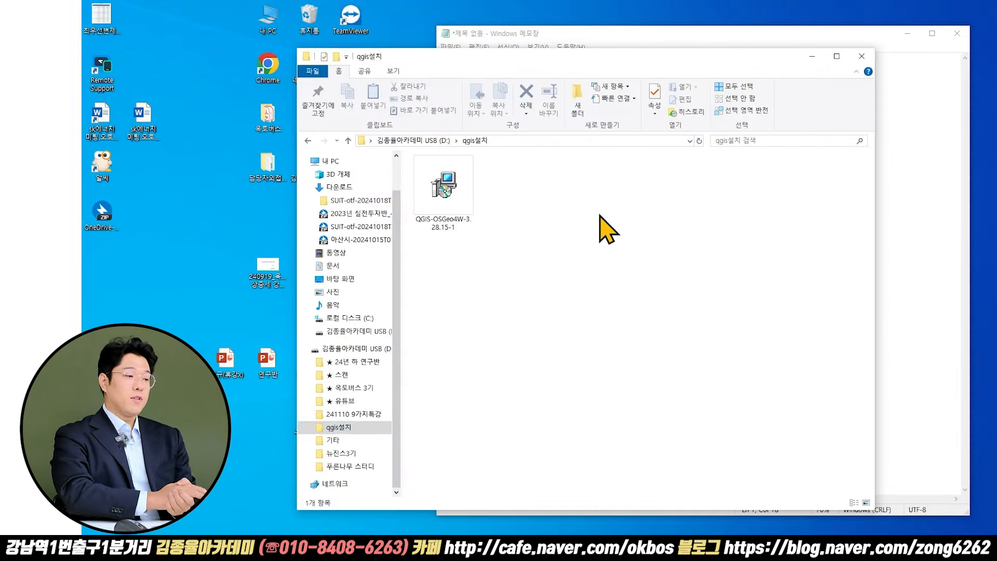
- Launch the QGIS-OSGeo4W-3.28.15-1 installer from the qgis설치 folder
double_click(456, 212)
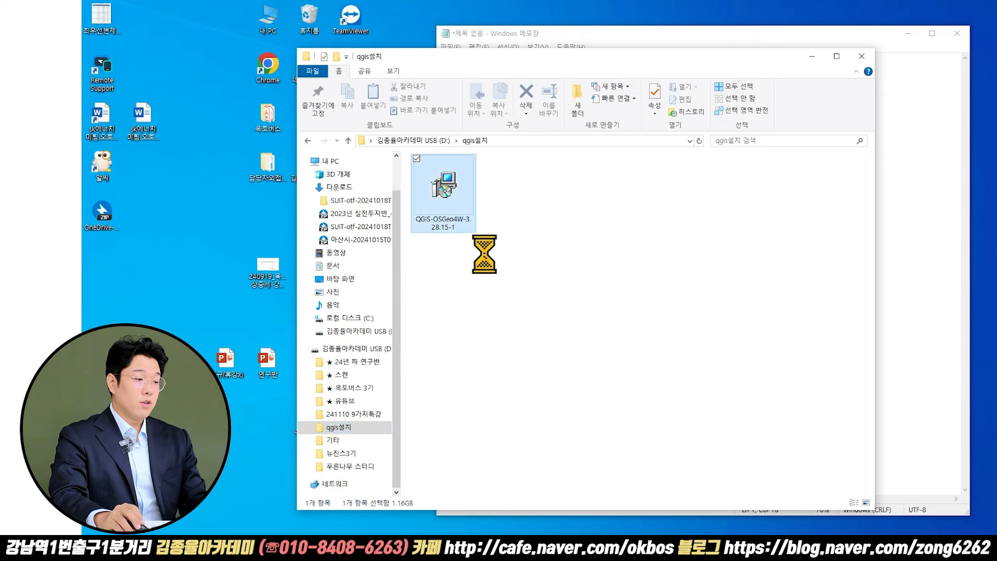
scroll(472, 232, up, 5)
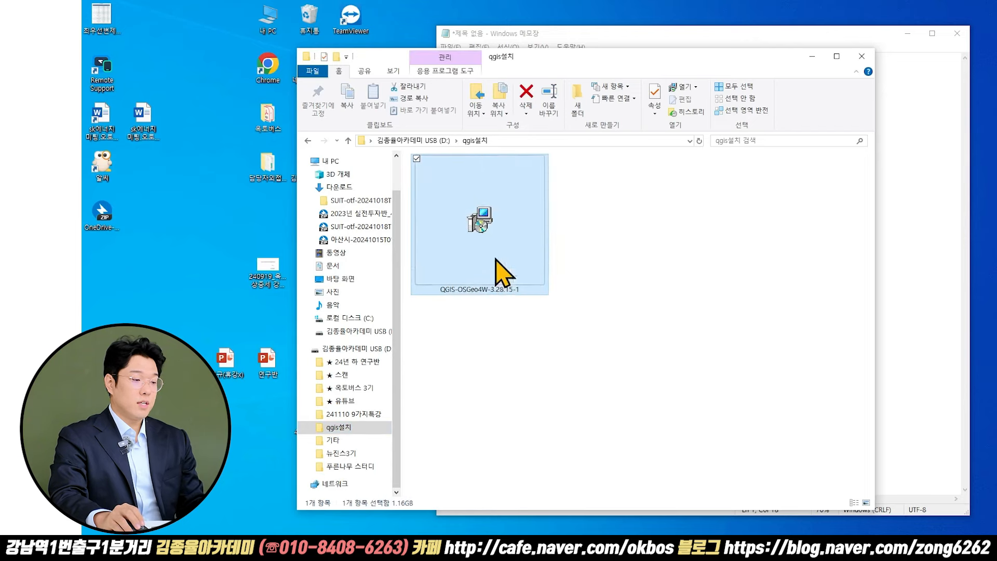
scroll(527, 243, down, 4)
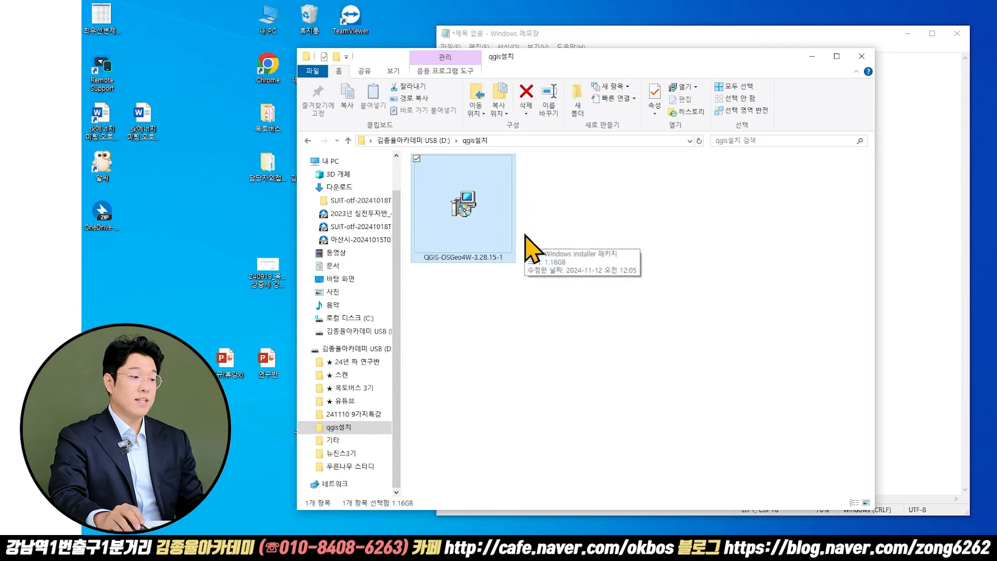
double_click(450, 210)
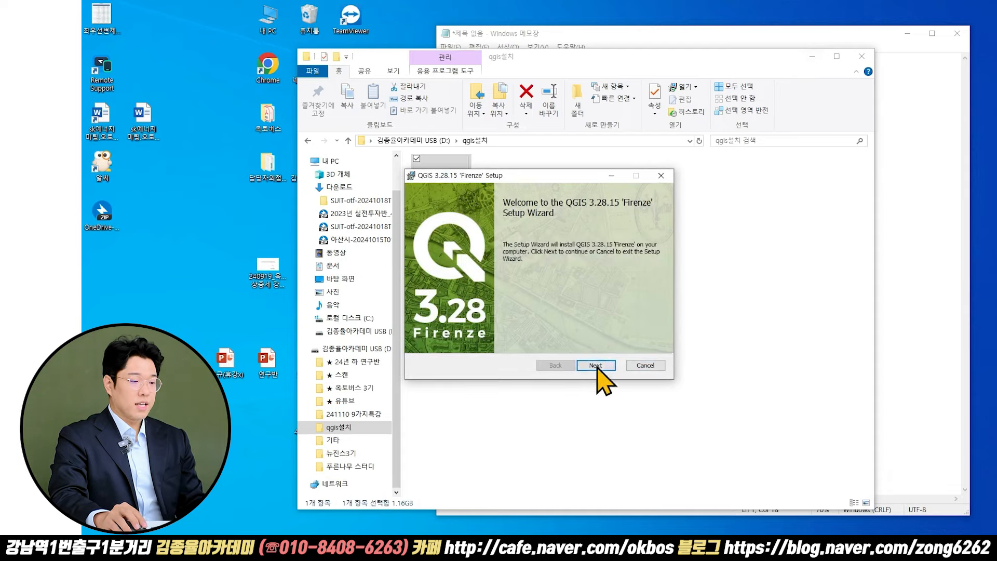
- Accept the license terms in the QGIS 3.28.15 setup wizard and continue to the destination folder settings
click(595, 365)
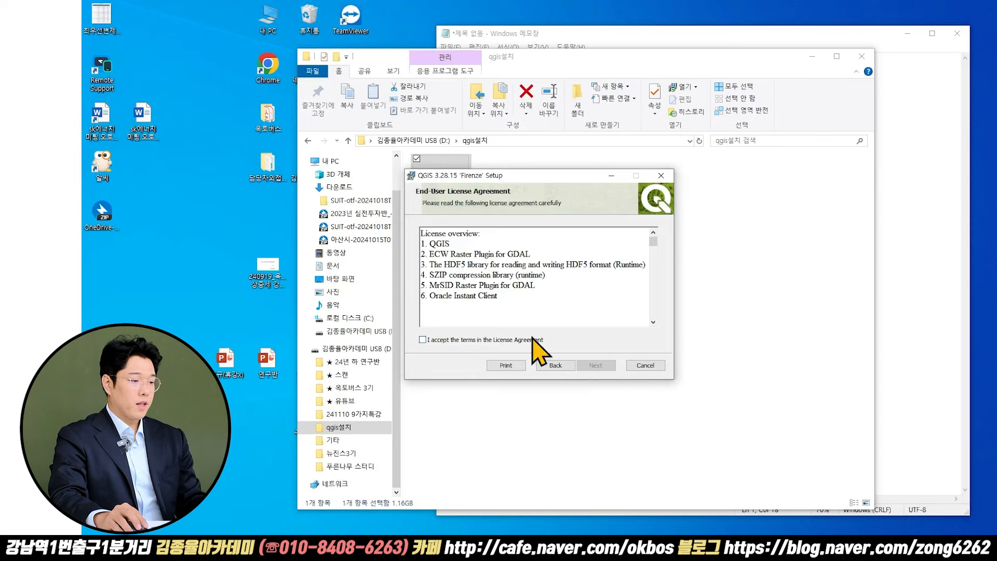
click(445, 341)
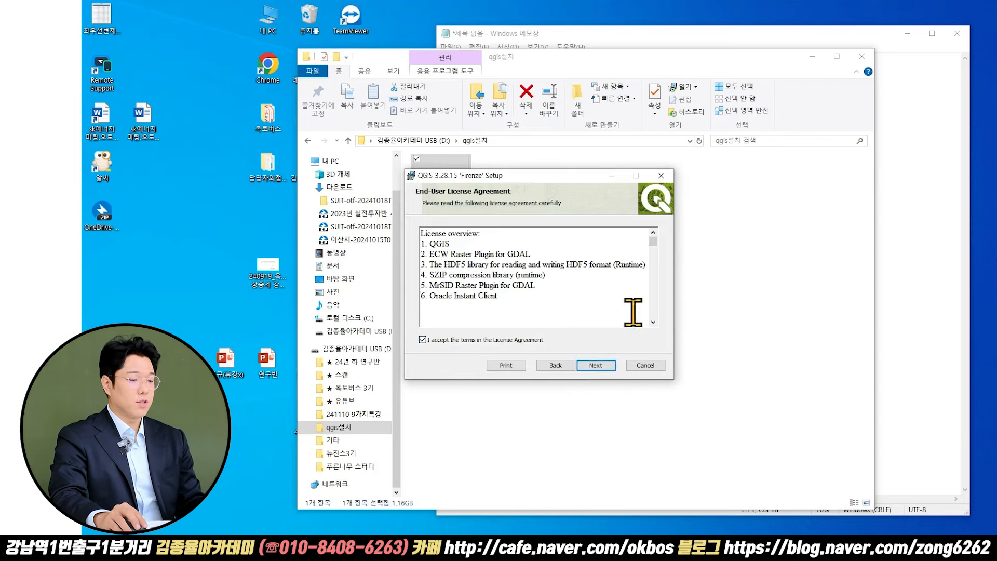
click(599, 367)
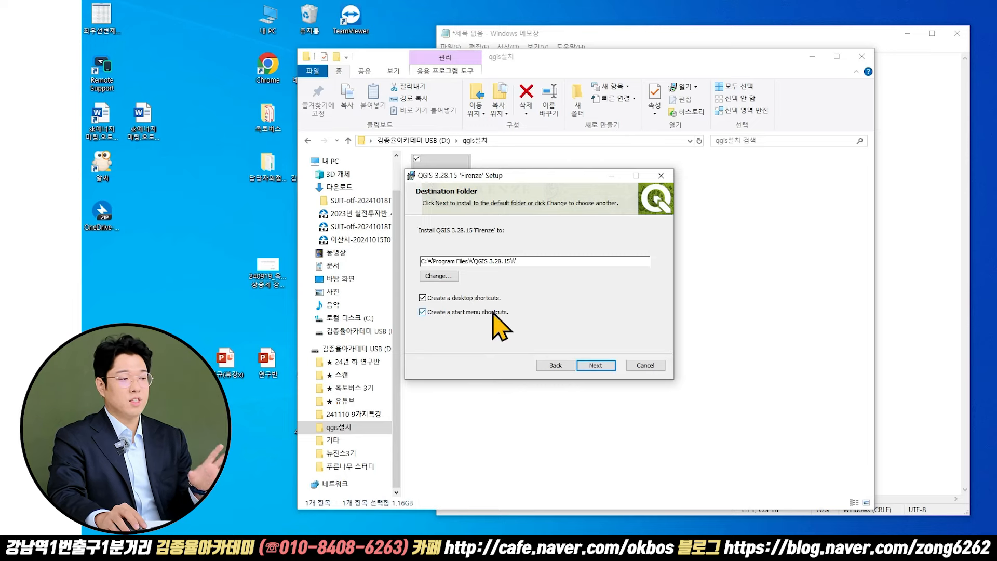
- Keep the default destination and desktop shortcuts, turn off the start menu shortcuts, and start installing QGIS 3.28.15
click(527, 298)
click(448, 310)
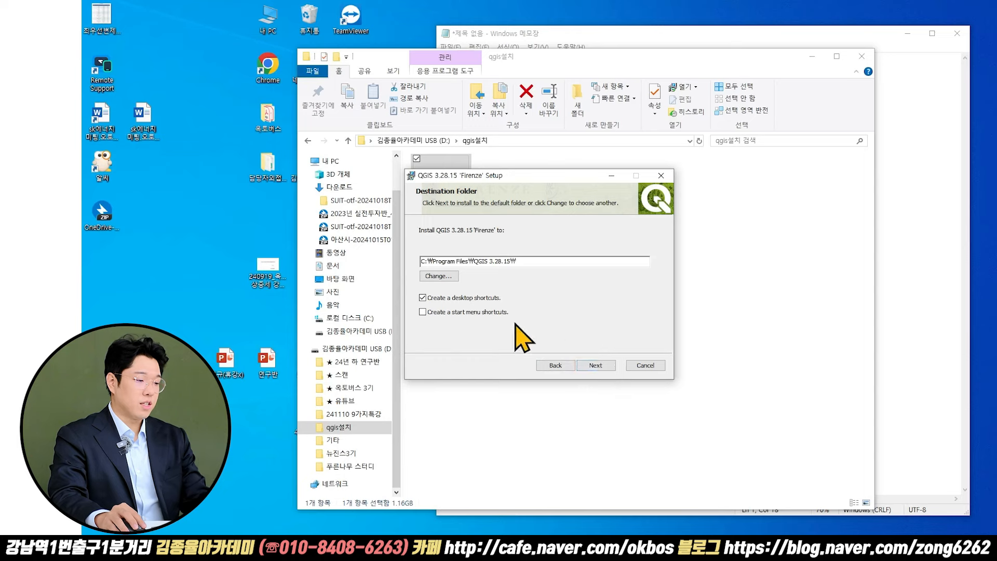
click(598, 365)
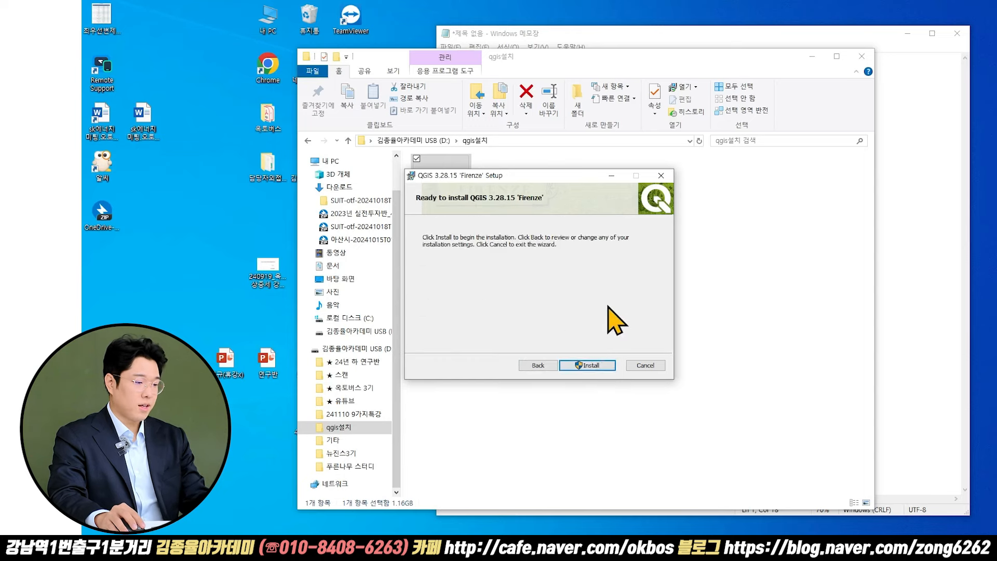
click(595, 366)
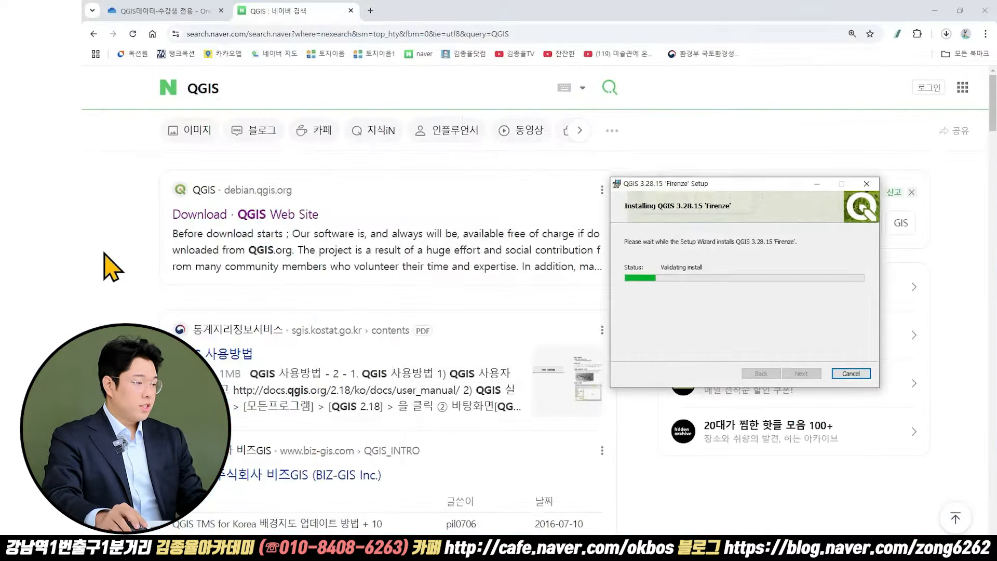
- Switch to Chrome, reopen the QGIS download page from the Naver results and translate it into Korean
click(105, 254)
click(232, 214)
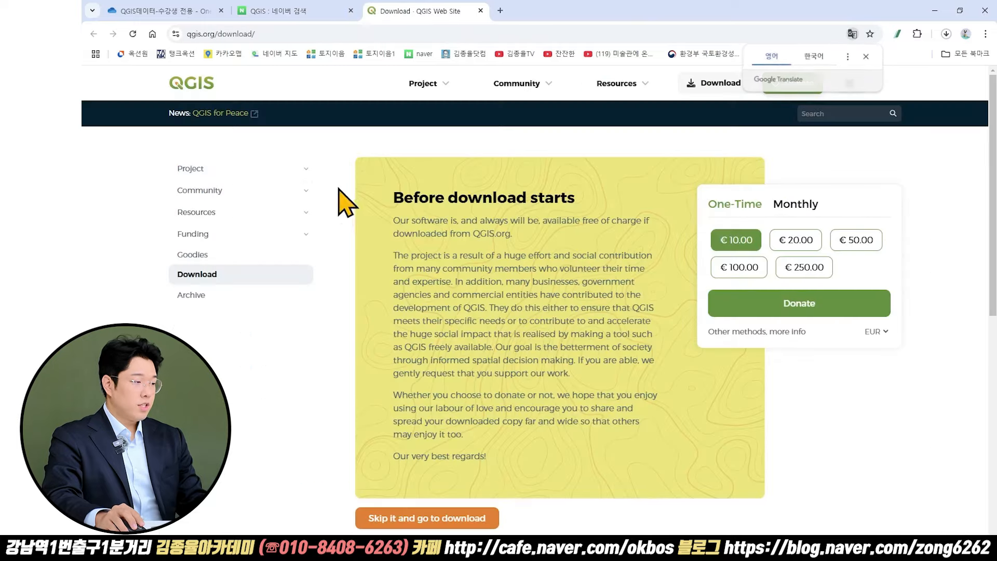
click(820, 58)
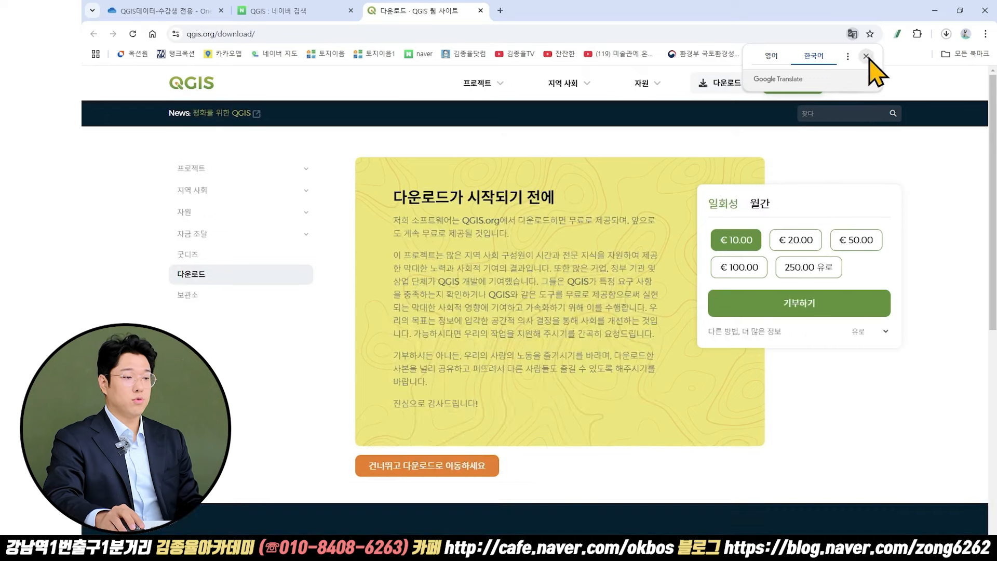
click(866, 56)
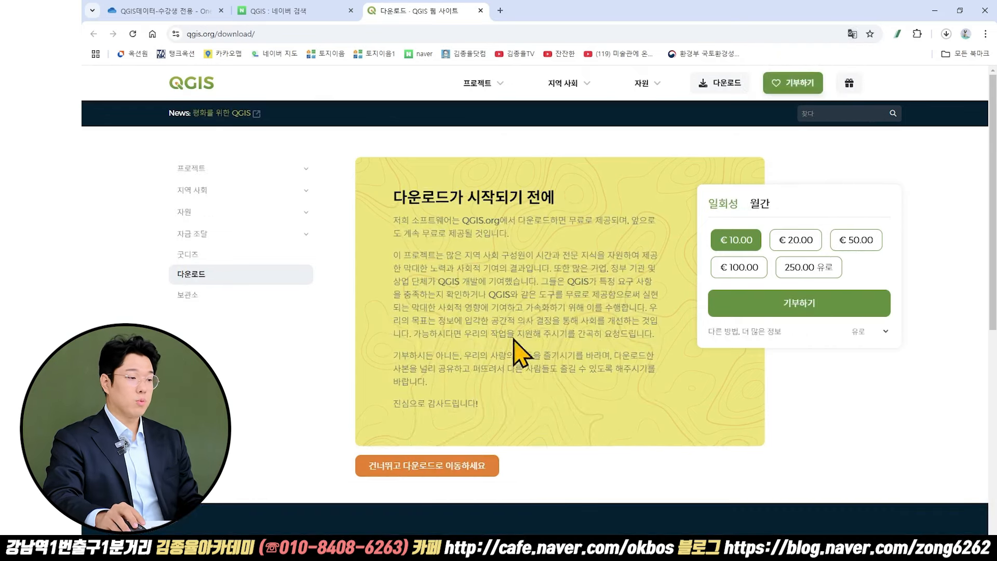
- Open the archive (보관소) from the translated page and locate QGIS-OSGeo4W-3.28.15-1.msi in the downloads index
mouse_move(642, 84)
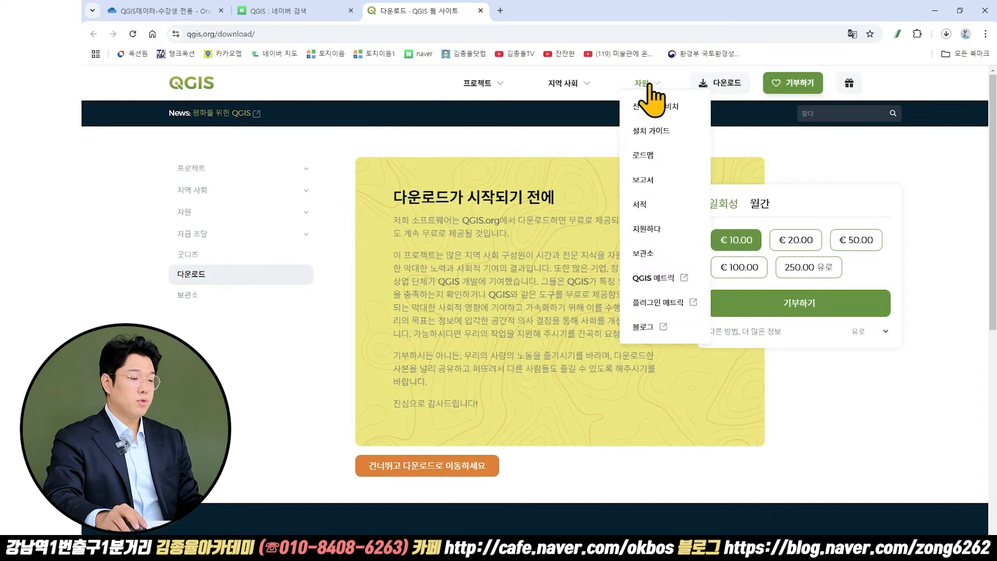
click(647, 254)
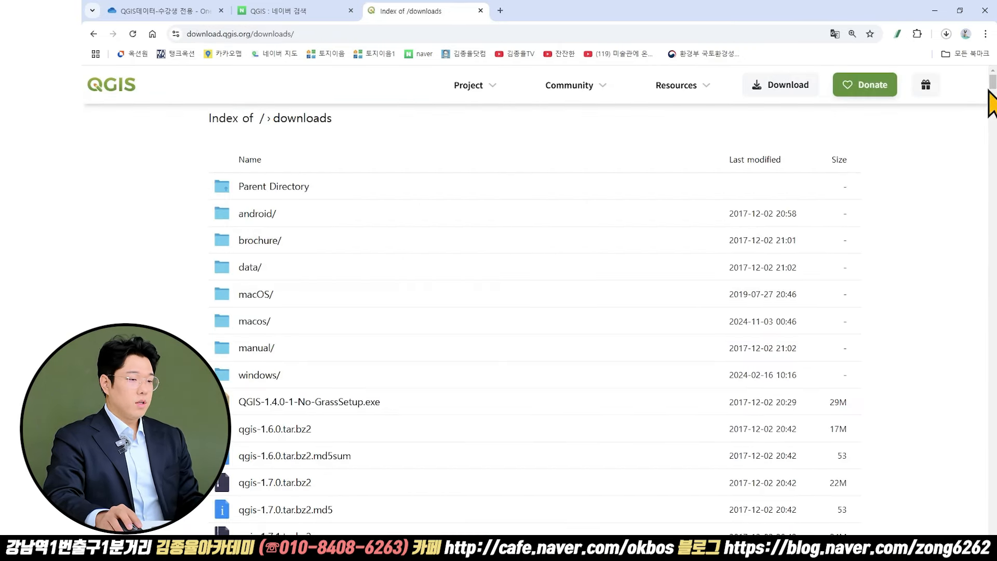
drag(993, 89, 992, 485)
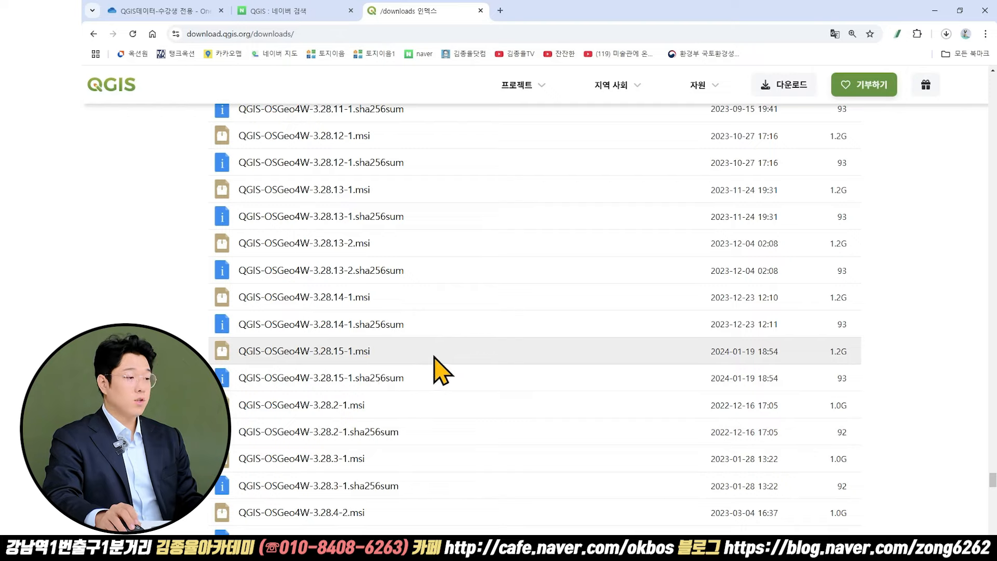
click(935, 11)
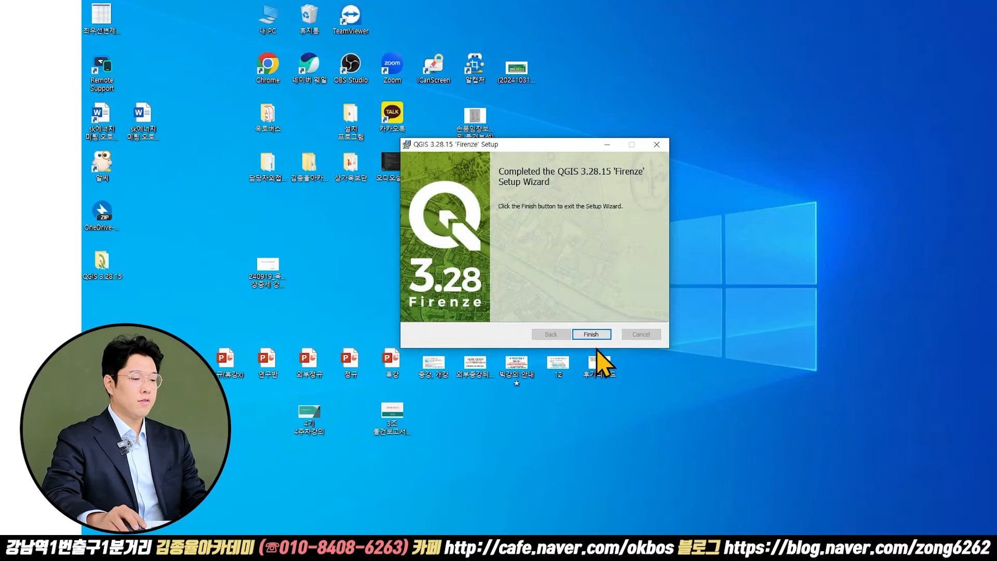
- Finish the QGIS 3.28.15 setup wizard and enlarge the desktop icons around the QGIS 3.28.15 folder
click(592, 334)
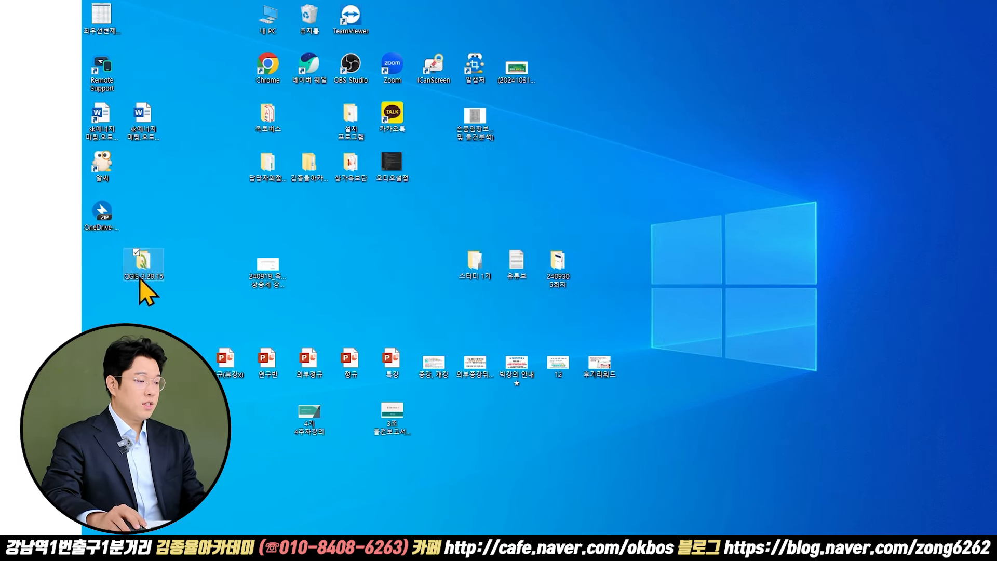
scroll(164, 297, up, 3)
scroll(540, 281, up, 1)
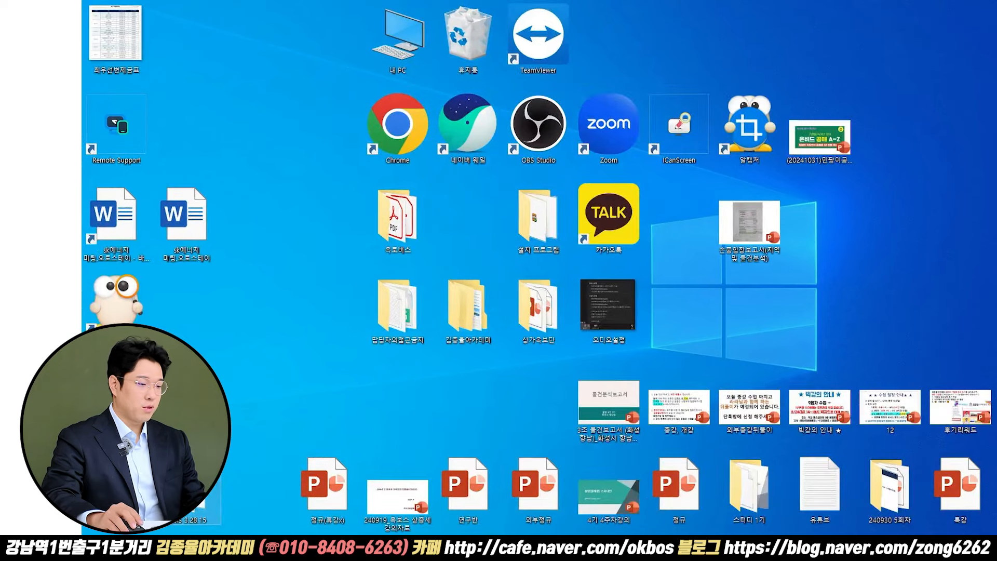
- Reposition the QGIS 3.28.15 folder on the desktop and shrink the desktop icons
drag(199, 509, 266, 341)
scroll(266, 341, down, 1)
scroll(266, 341, down, 1)
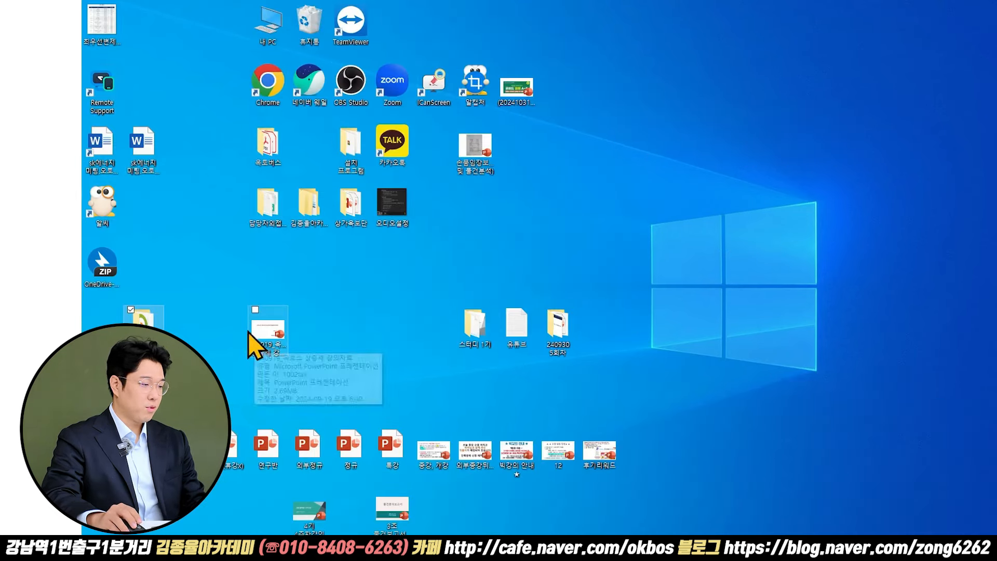
- Open the QGIS 3.28.15 folder and launch QGIS Desktop 3.28.15
key(Return)
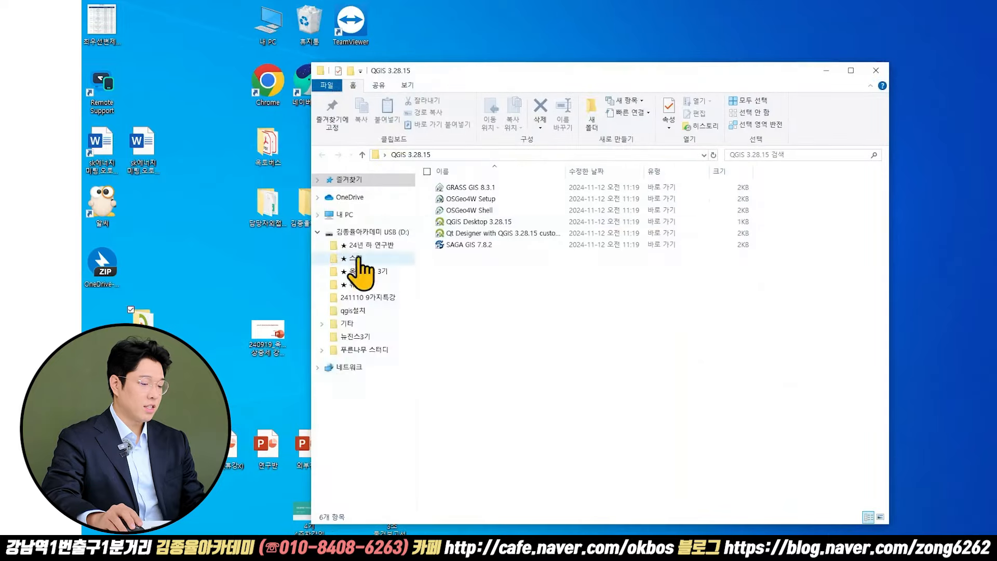
click(546, 225)
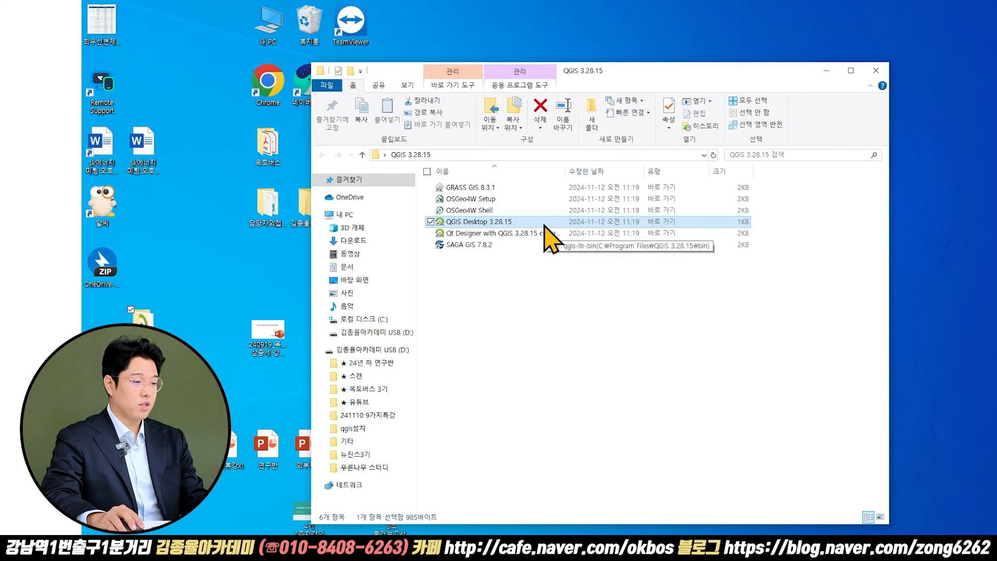
double_click(545, 223)
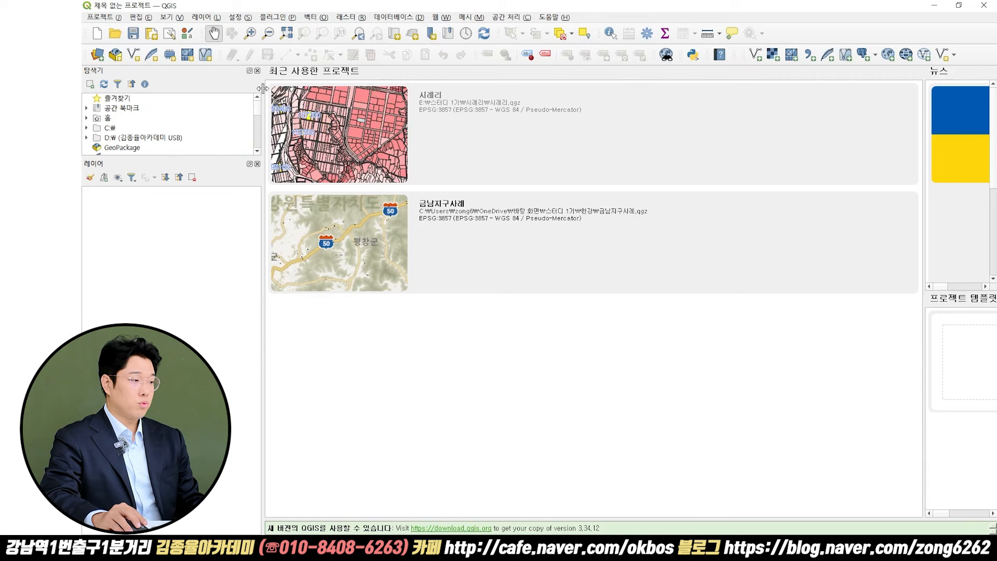
- Enlarge the Browser panel (탐색기) to show its data sources, and close that panel
scroll(242, 130, down, 2)
scroll(242, 129, up, 2)
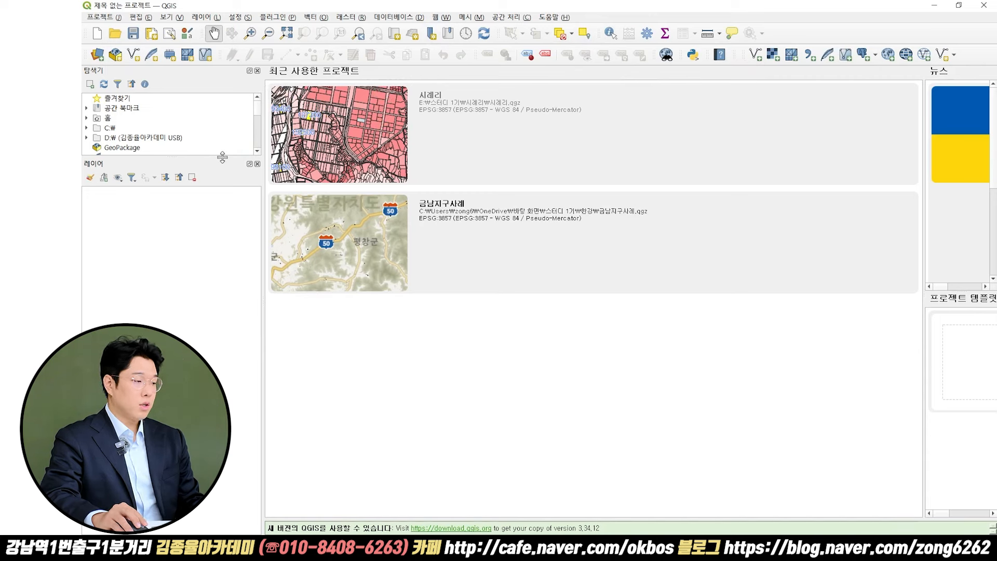
drag(222, 156, 226, 304)
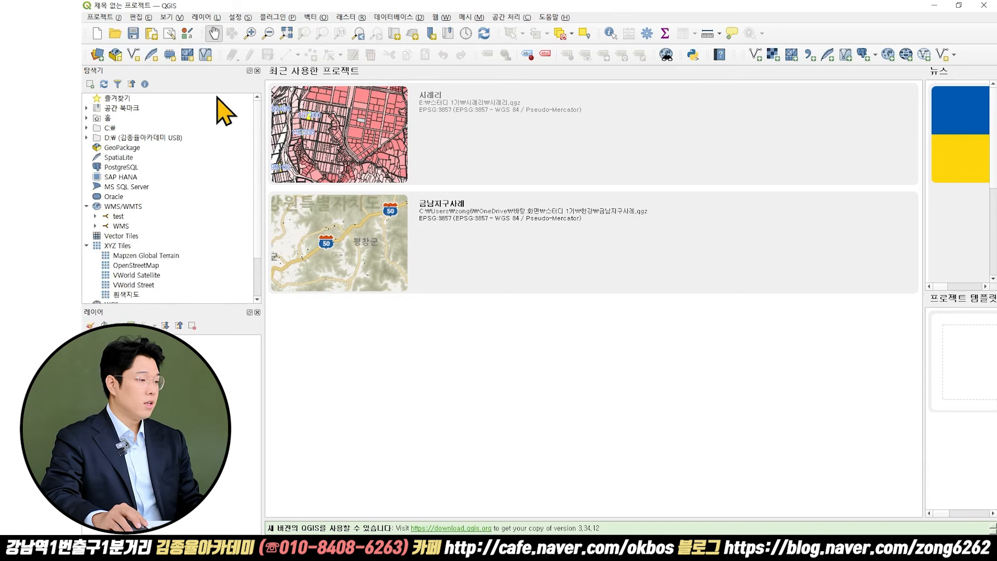
click(257, 71)
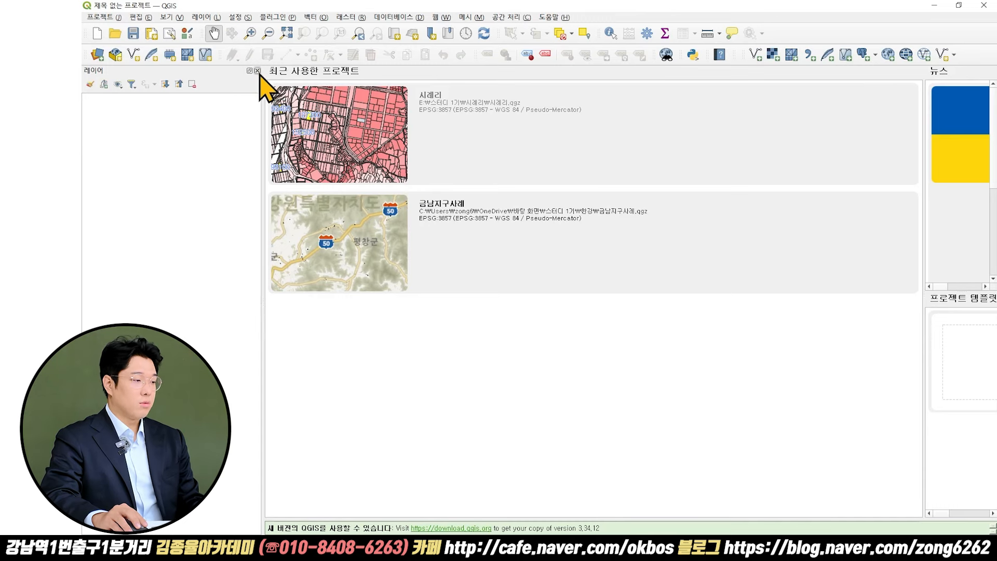
- Close the Layers panel (레이어) and show it again
click(258, 70)
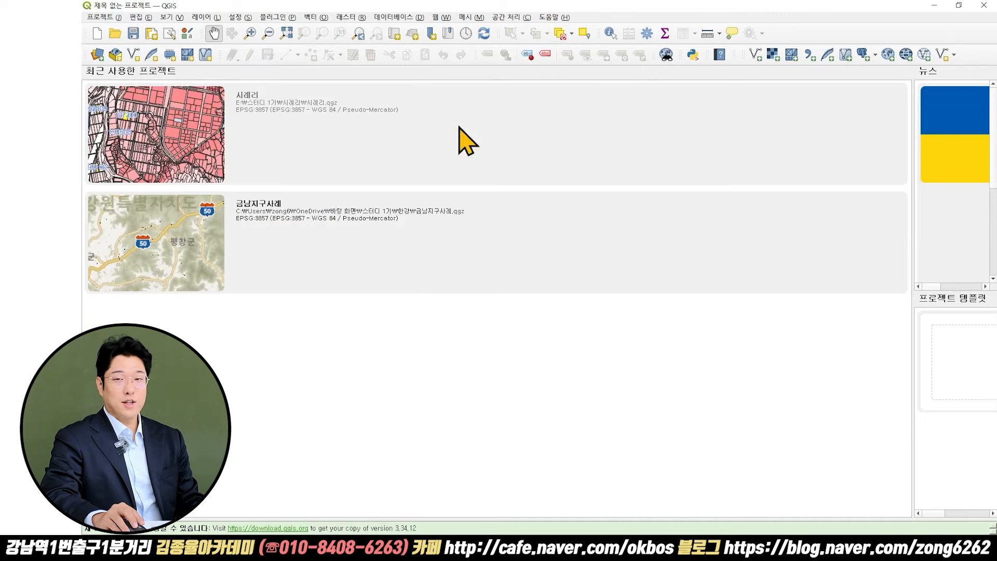
right_click(794, 38)
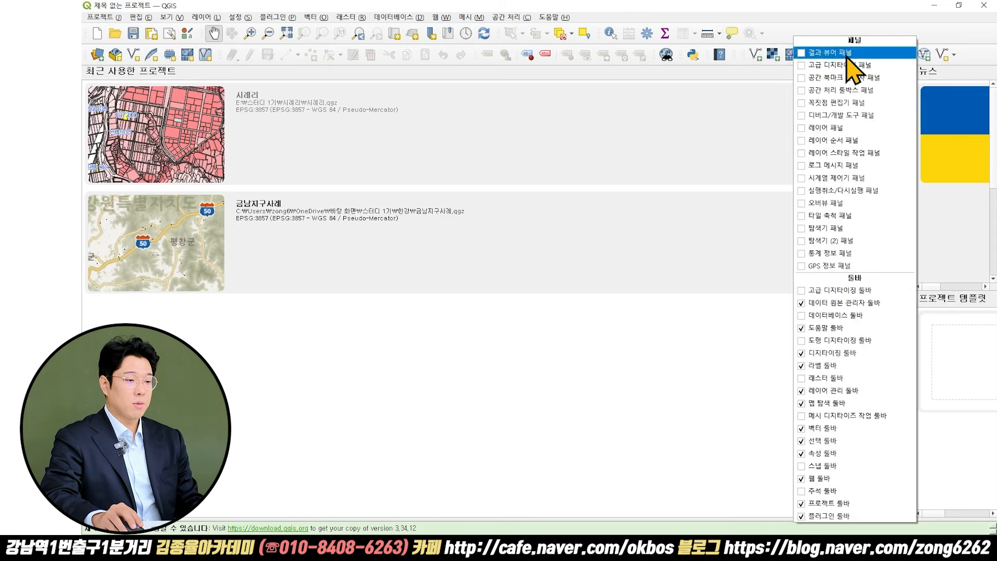
click(826, 128)
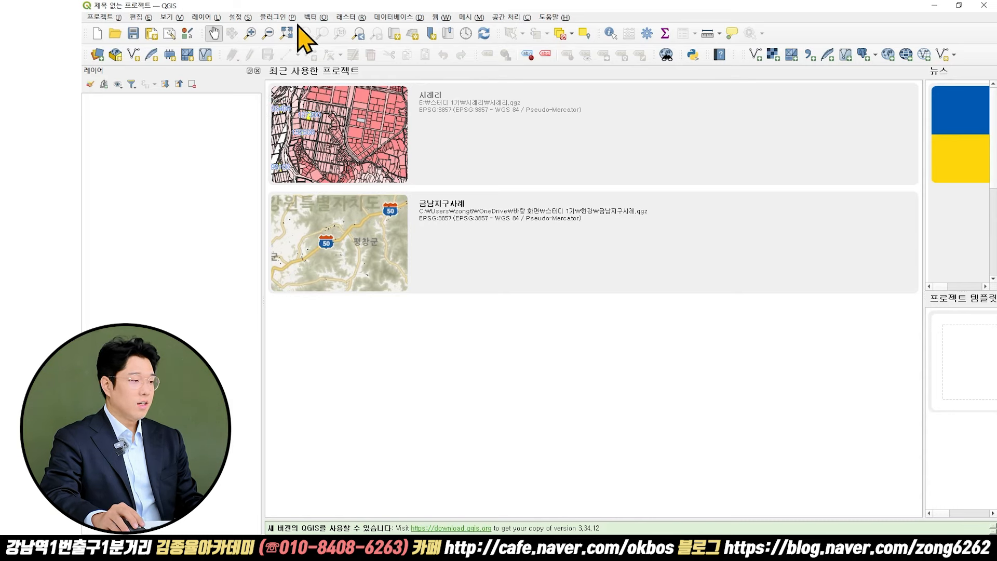
- Search the plugin manager for TMS, uninstall the existing TMS for Korea plugin and close the manager
click(275, 18)
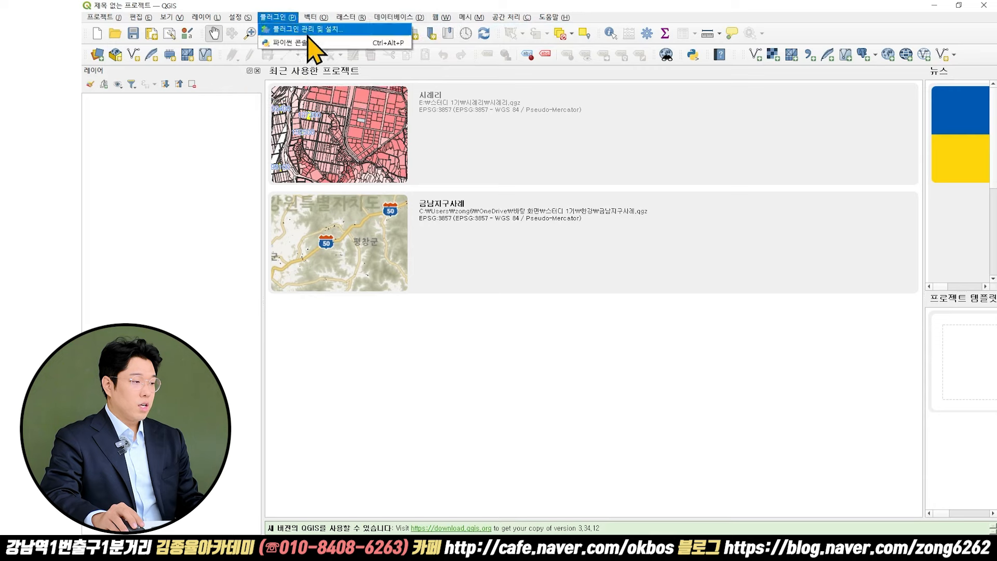
click(307, 30)
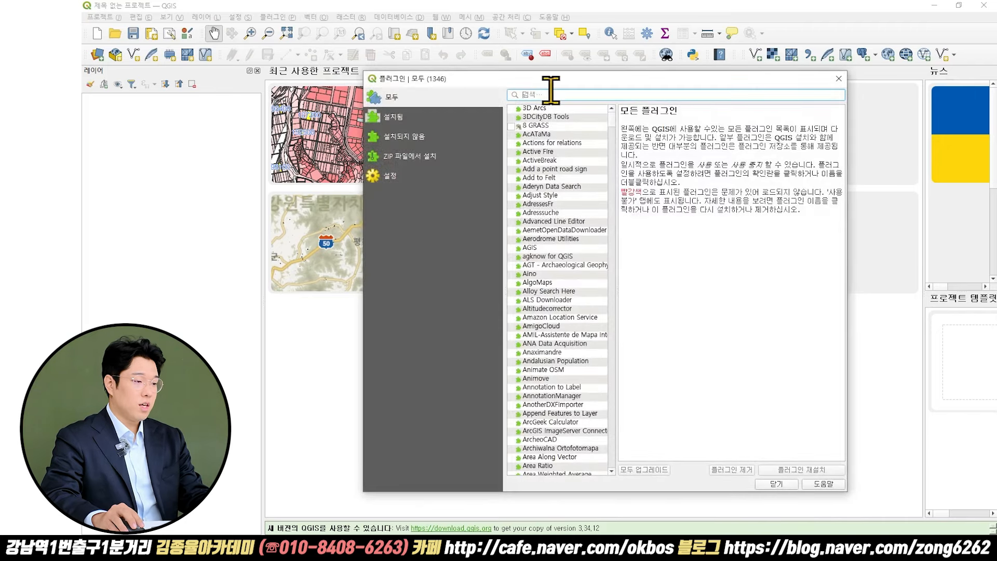
text(TMS)
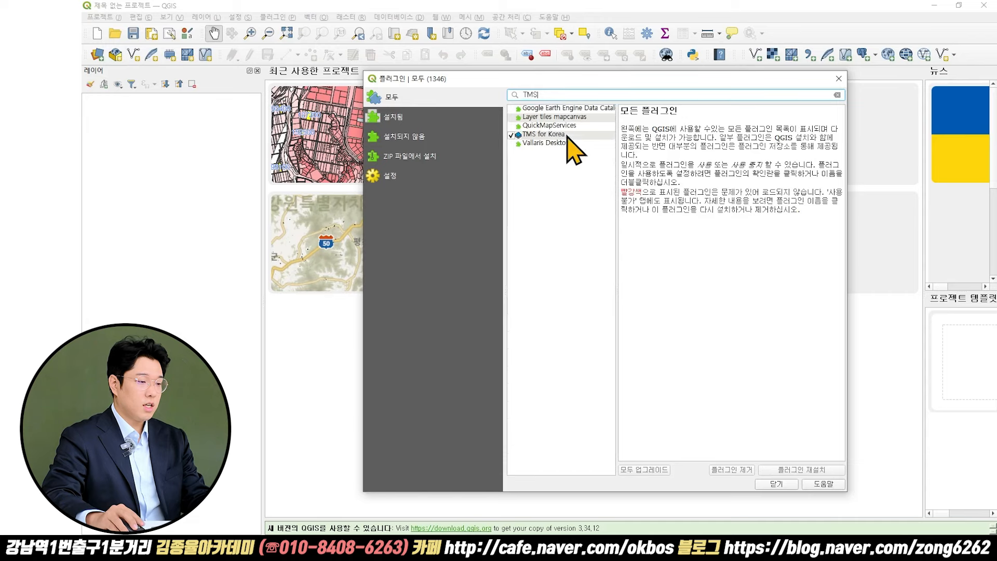
click(551, 134)
click(733, 470)
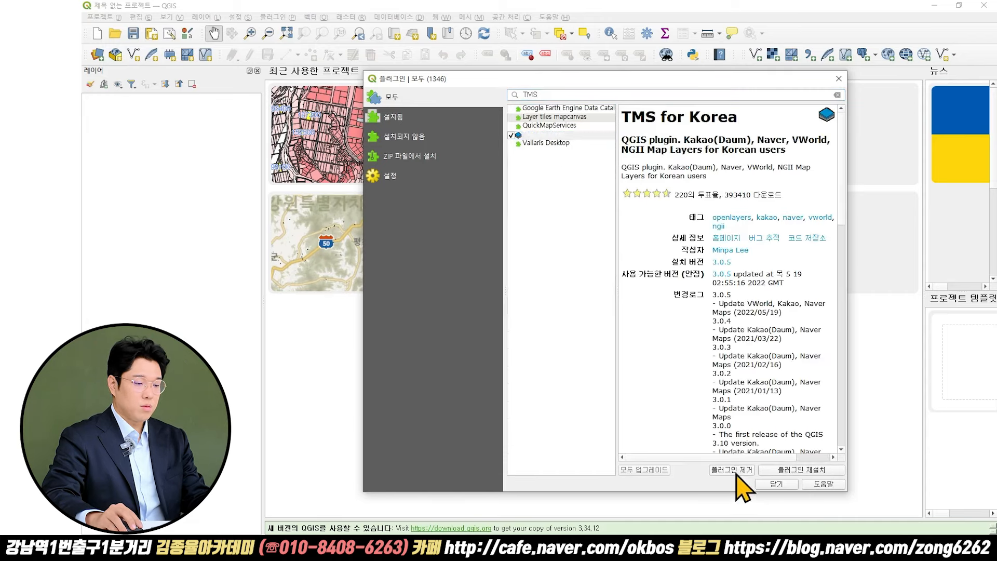
click(574, 300)
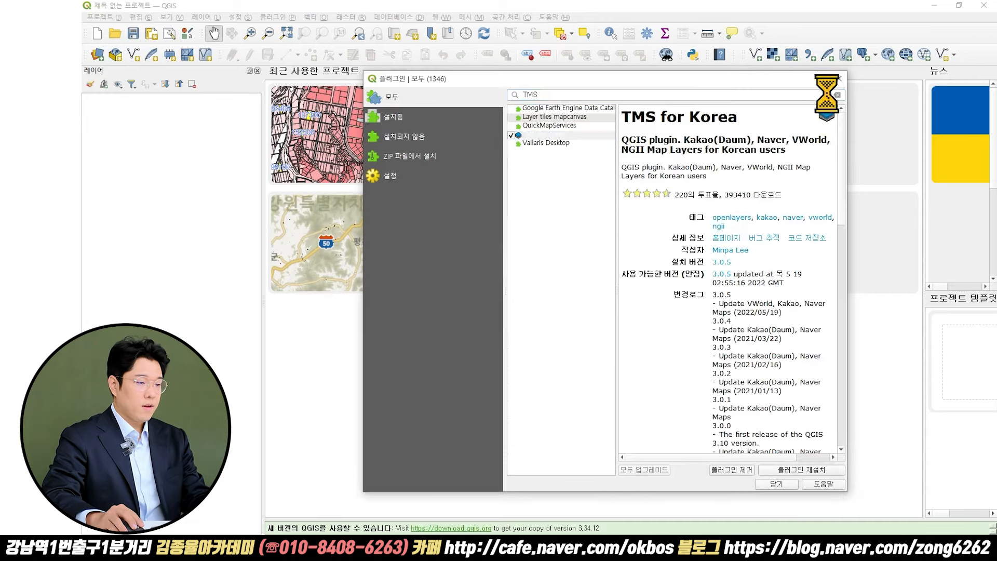
click(839, 78)
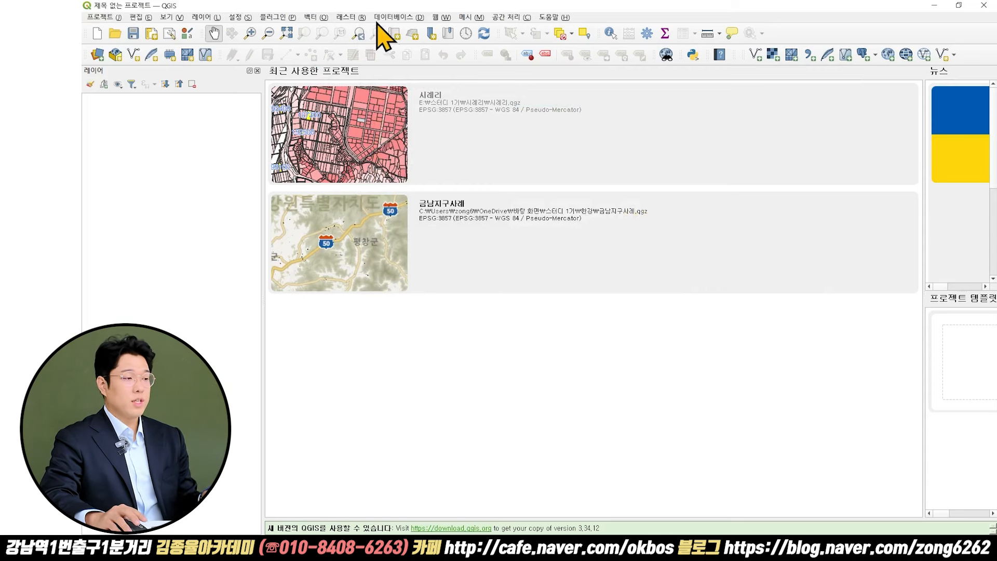
- Reopen the plugin manager, search for TMS, install the TMS for Korea plugin and close the manager
click(277, 18)
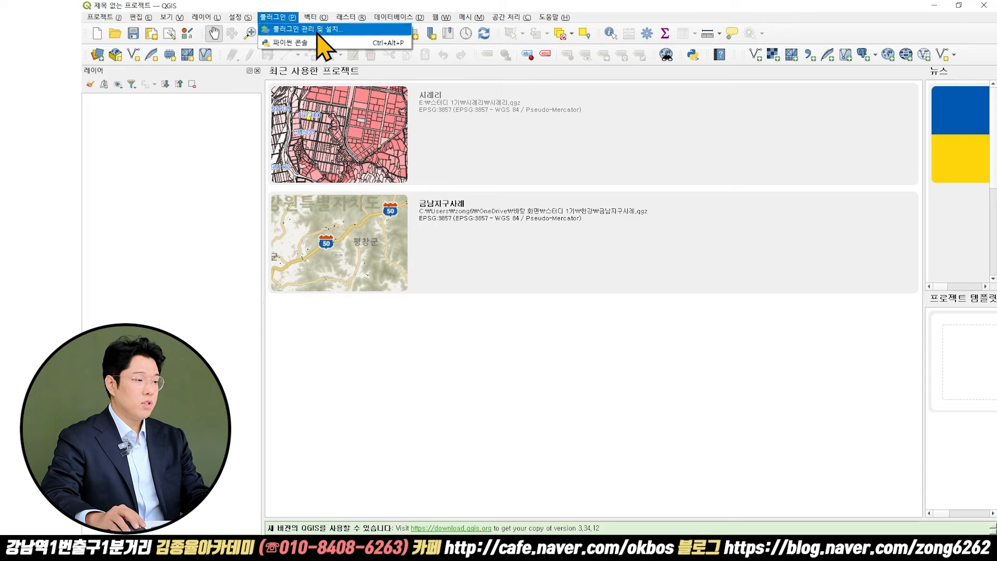
click(318, 32)
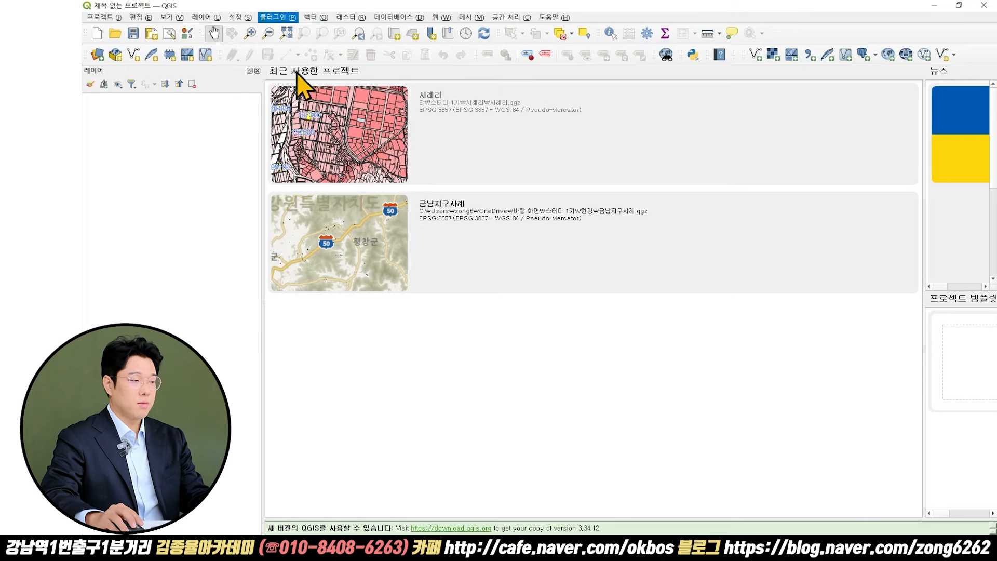
key(BackSpace)
key(BackSpace)
key(BackSpace)
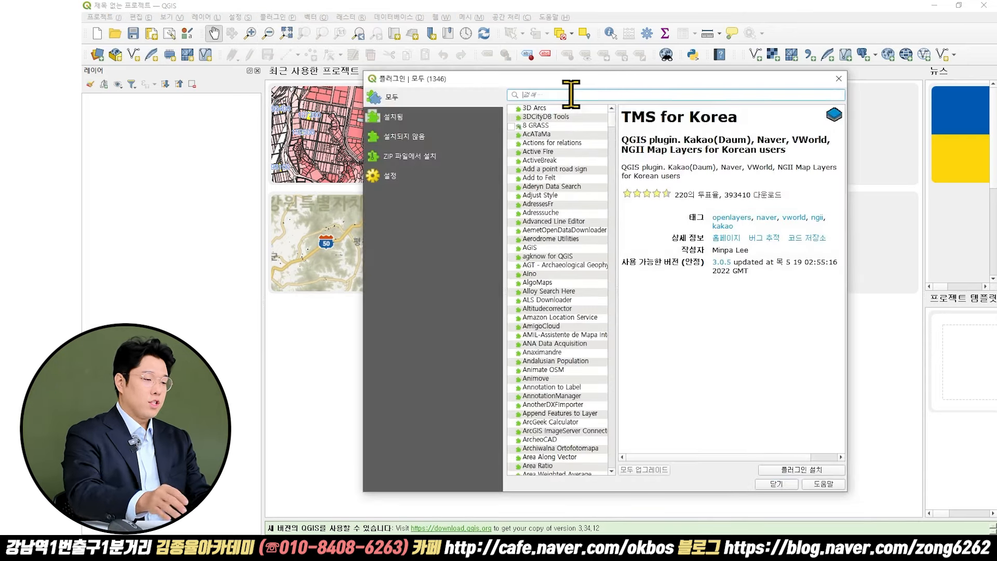
click(439, 104)
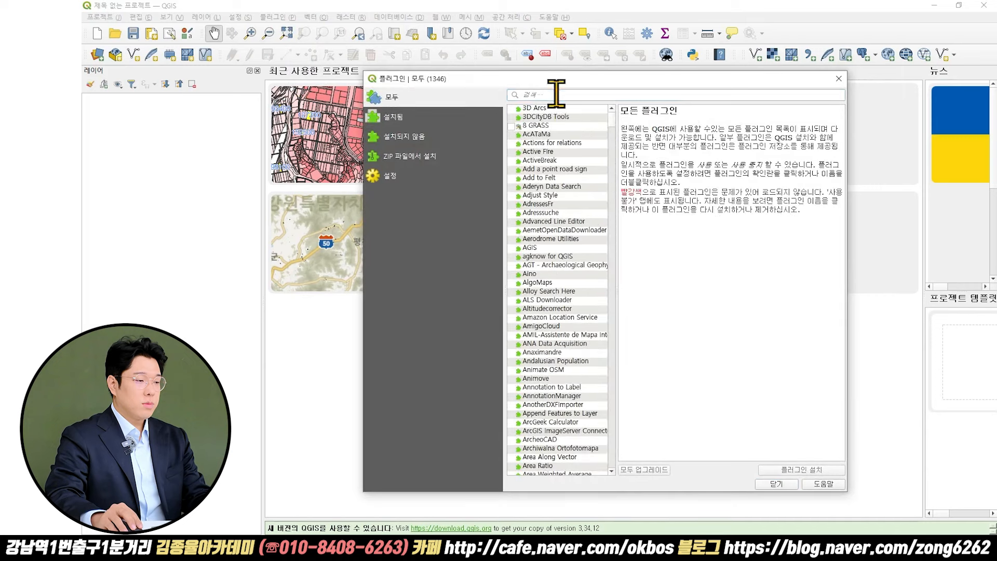
text(TMS)
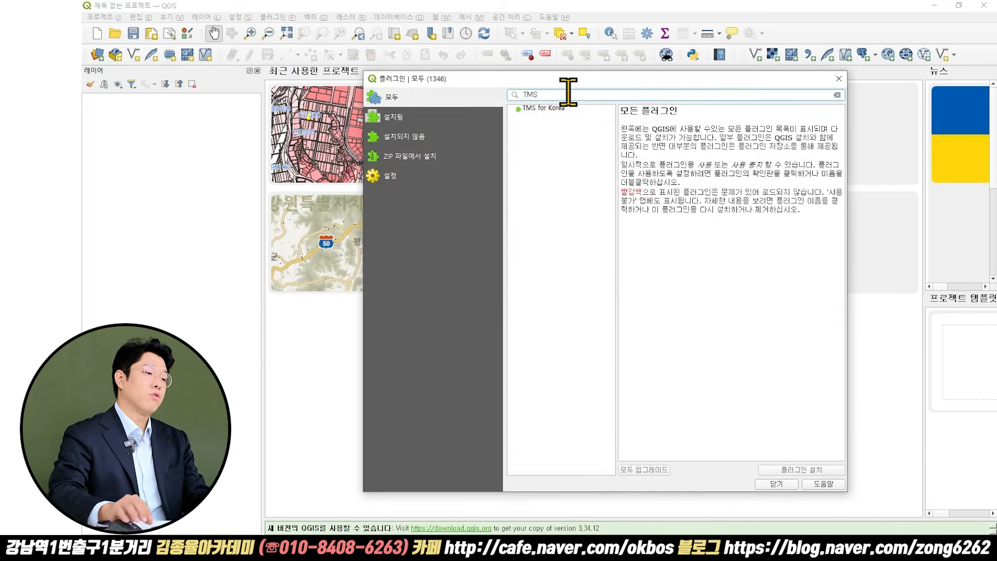
click(567, 109)
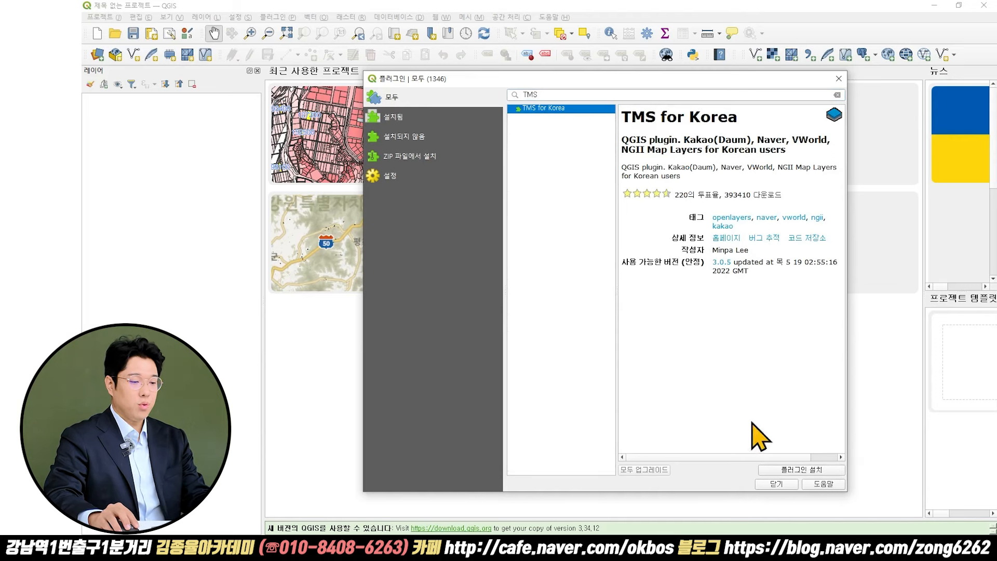
click(795, 471)
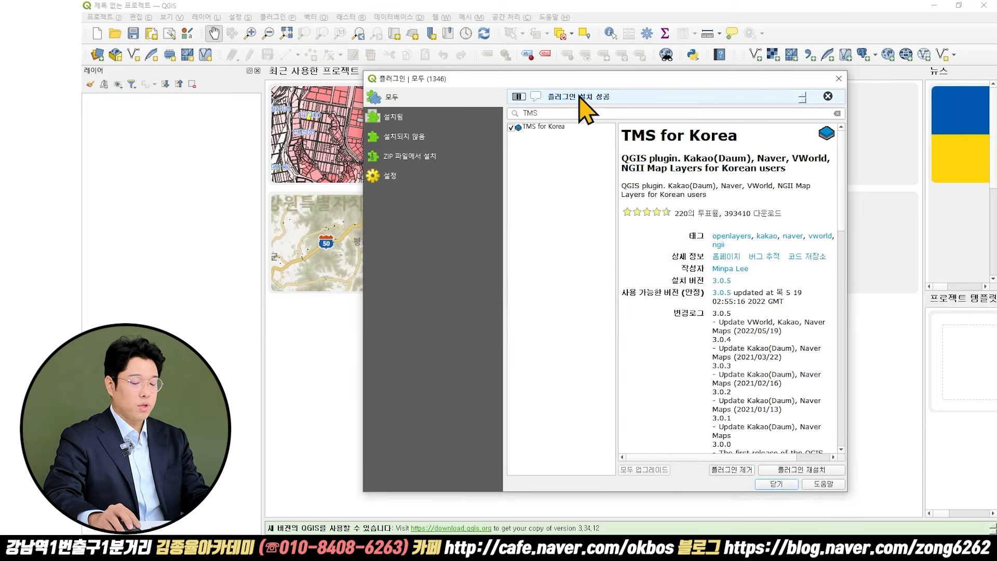
click(773, 486)
- Add the VWorld Street base map to the project with the TMS for Korea plugin
click(442, 17)
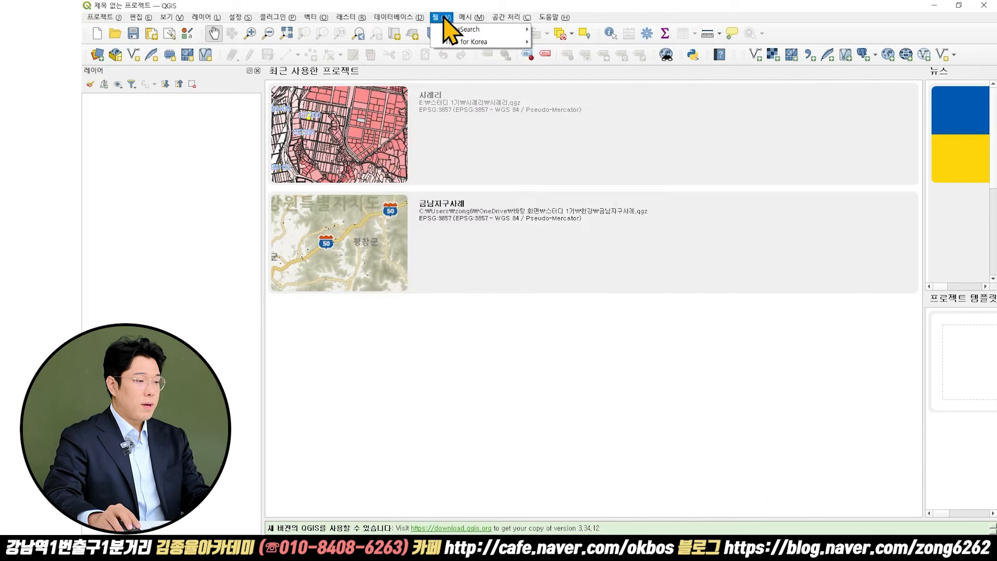
mouse_move(469, 45)
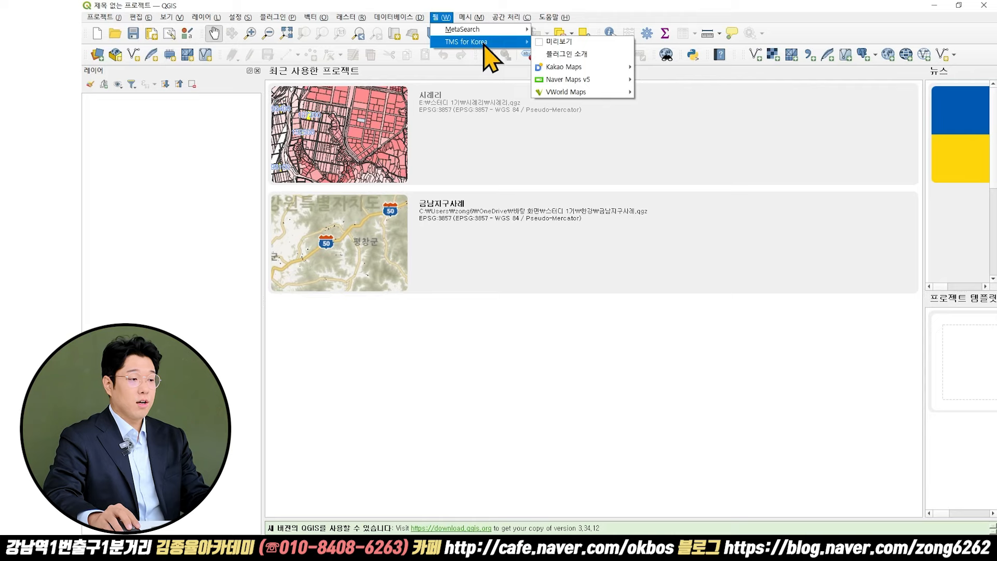
mouse_move(581, 92)
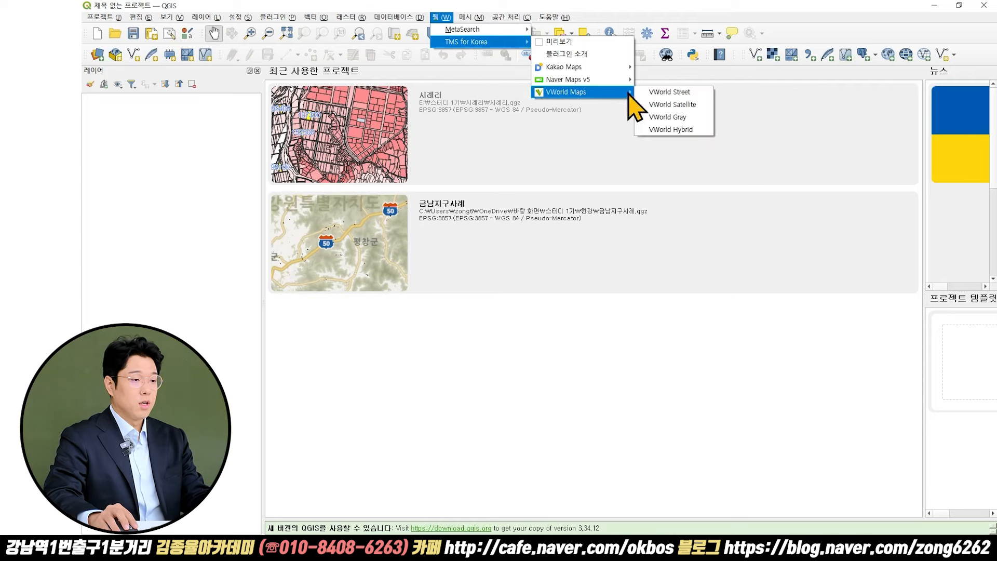
click(661, 109)
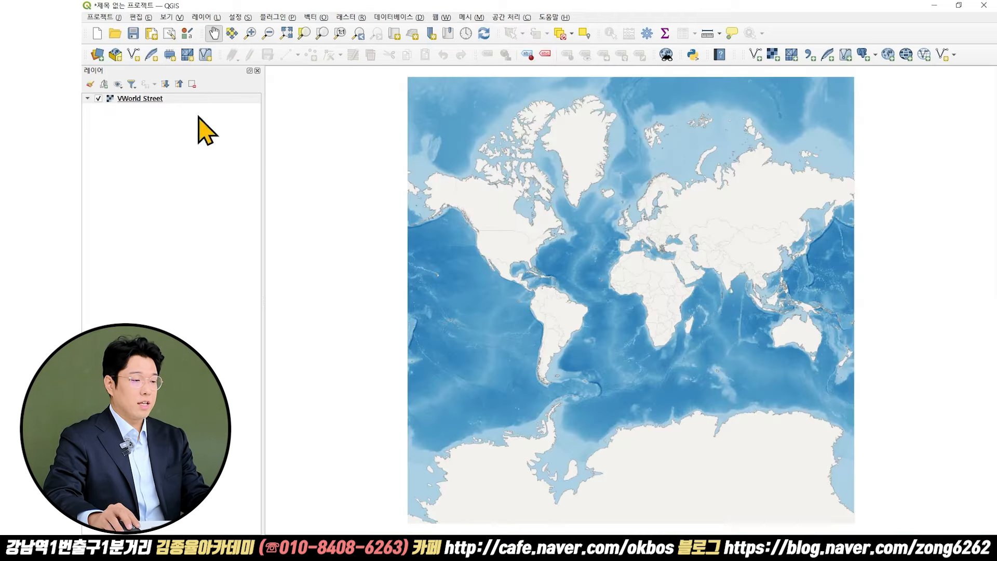
scroll(768, 283, up, 5)
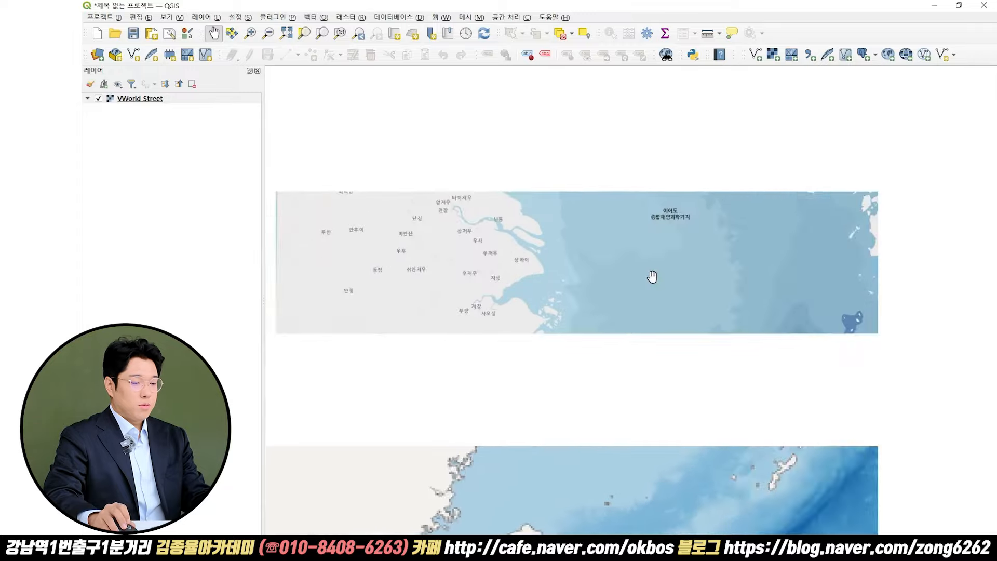
scroll(543, 146, up, 5)
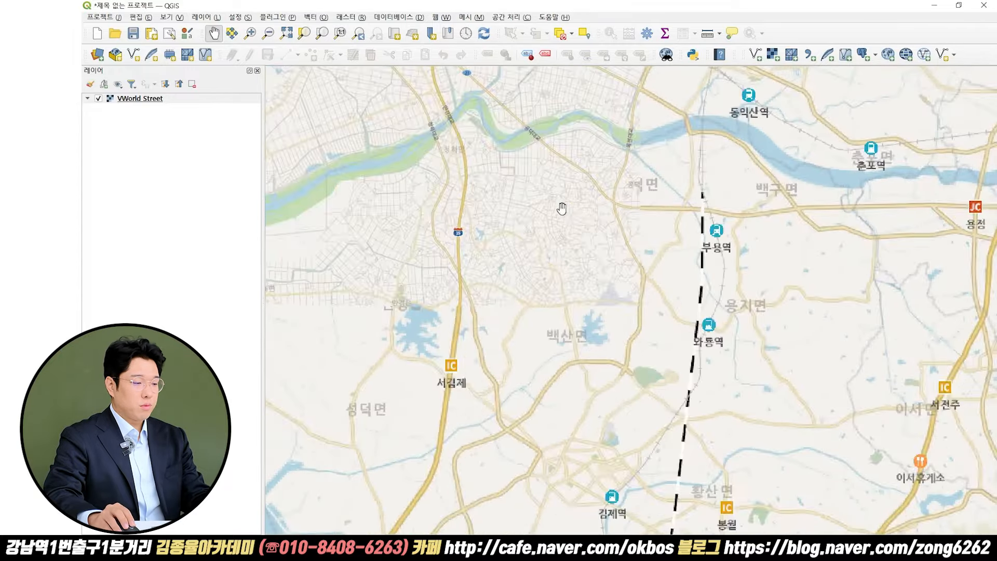
scroll(561, 207, down, 3)
drag(577, 166, 585, 297)
drag(580, 175, 501, 303)
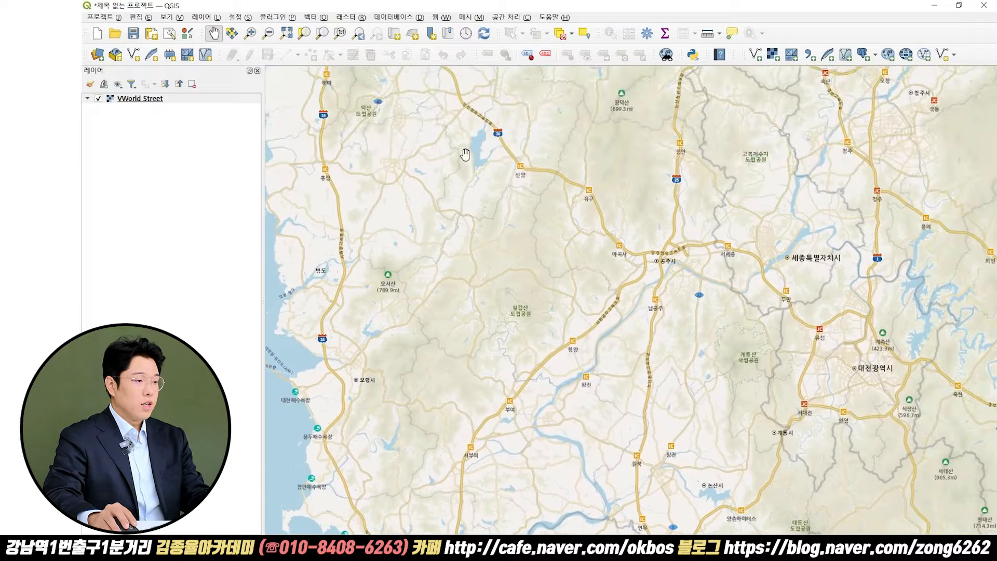
- Add the Kakao Street base map with TMS for Korea and hide the VWorld Street layer
click(441, 18)
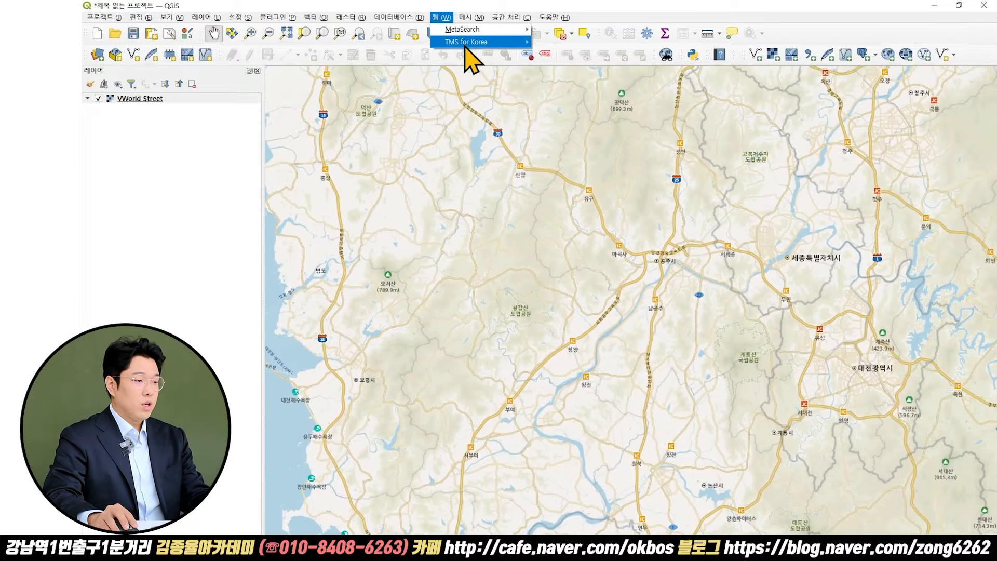
mouse_move(597, 70)
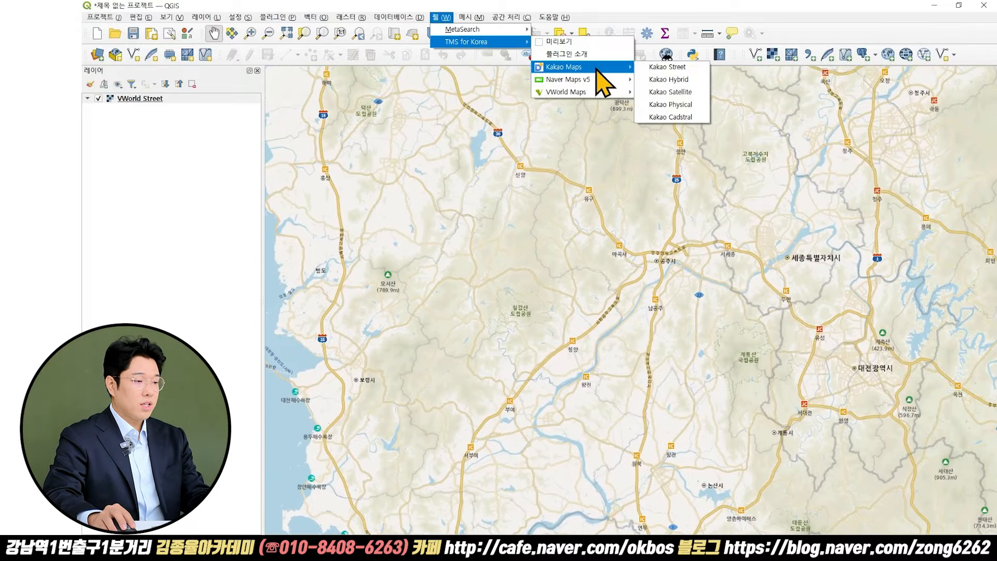
click(656, 68)
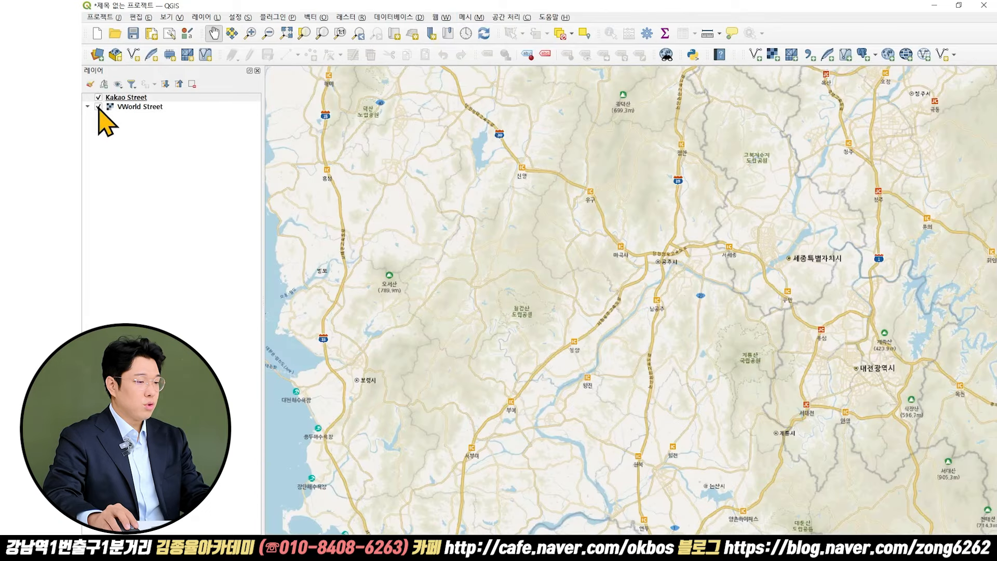
click(98, 106)
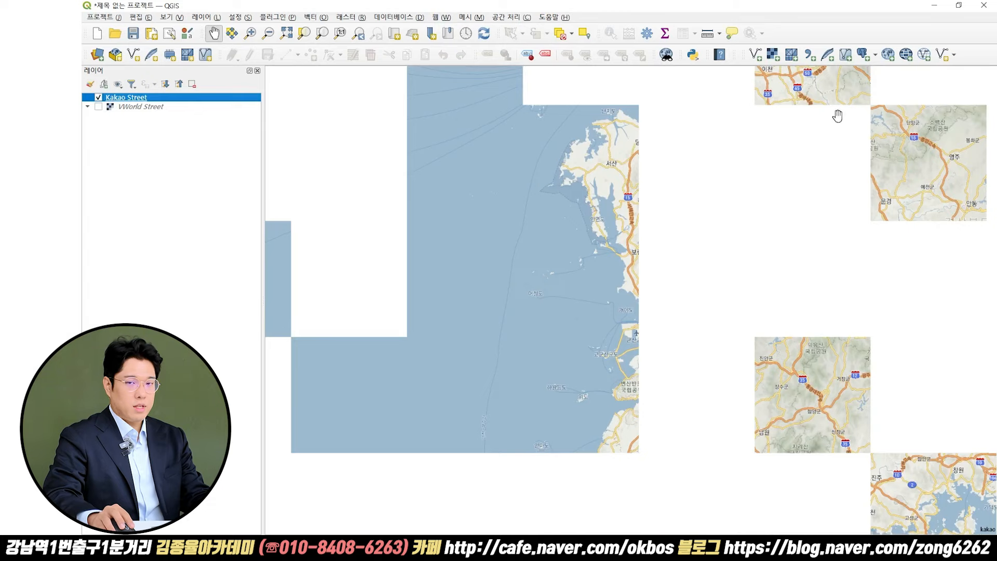
drag(837, 116, 678, 431)
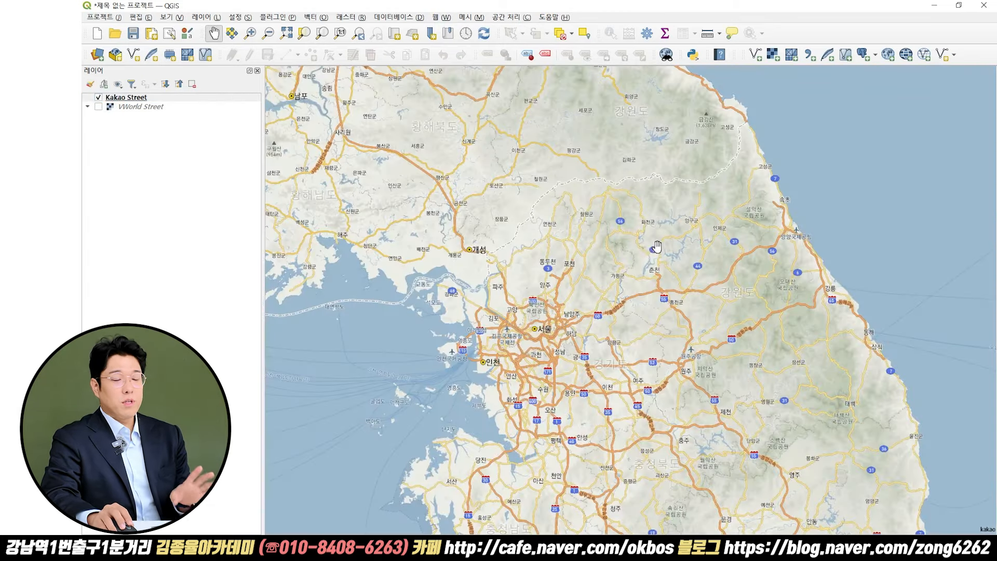
- Hide the Kakao Street layer and show the VWorld Street layer over central Seoul
scroll(551, 310, up, 2)
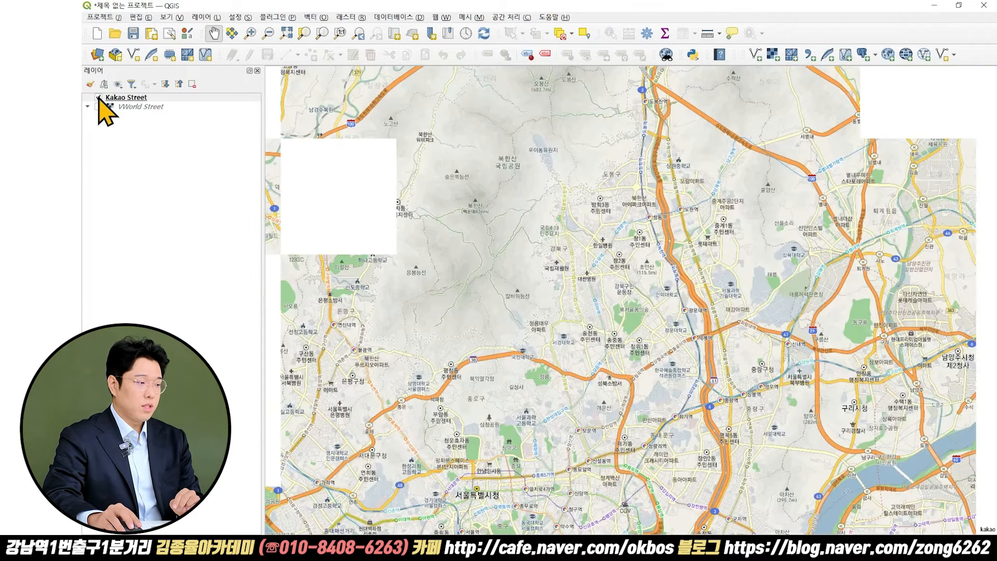
click(98, 97)
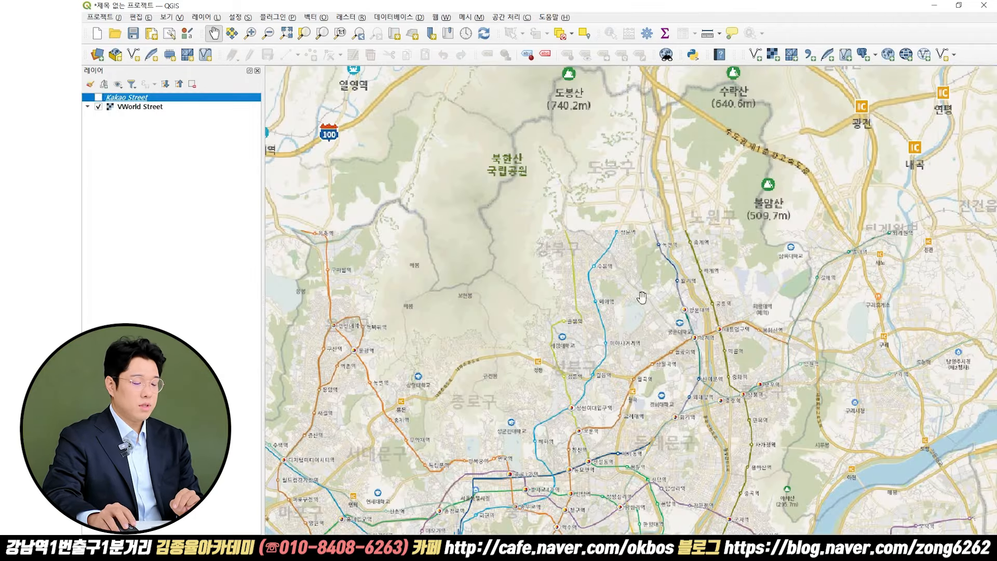
drag(561, 370, 690, 136)
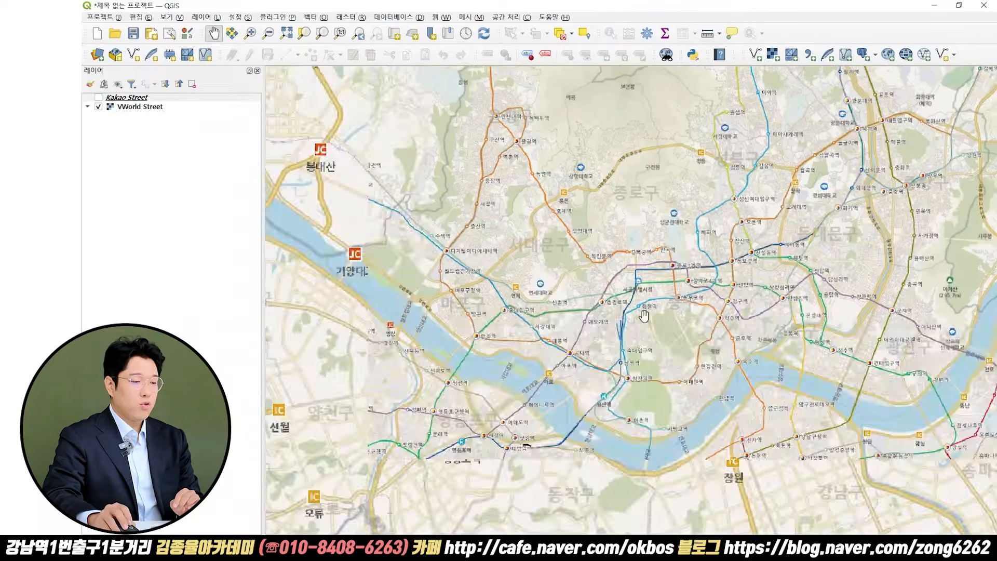
scroll(611, 267, up, 2)
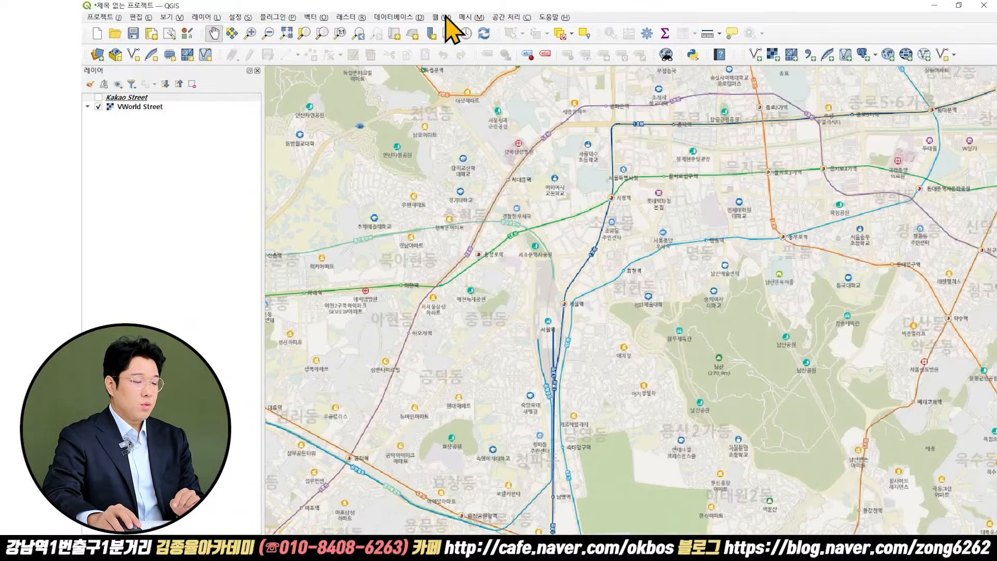
- Add the Naver Street base map from TMS for Korea's Naver Maps v5 and hide the VWorld Street layer
click(442, 17)
mouse_move(470, 42)
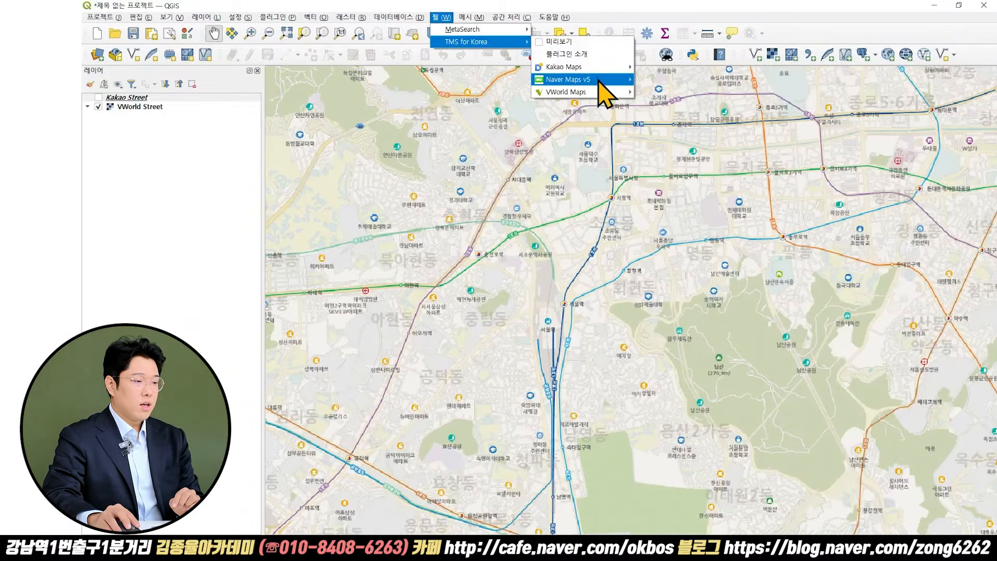
mouse_move(600, 83)
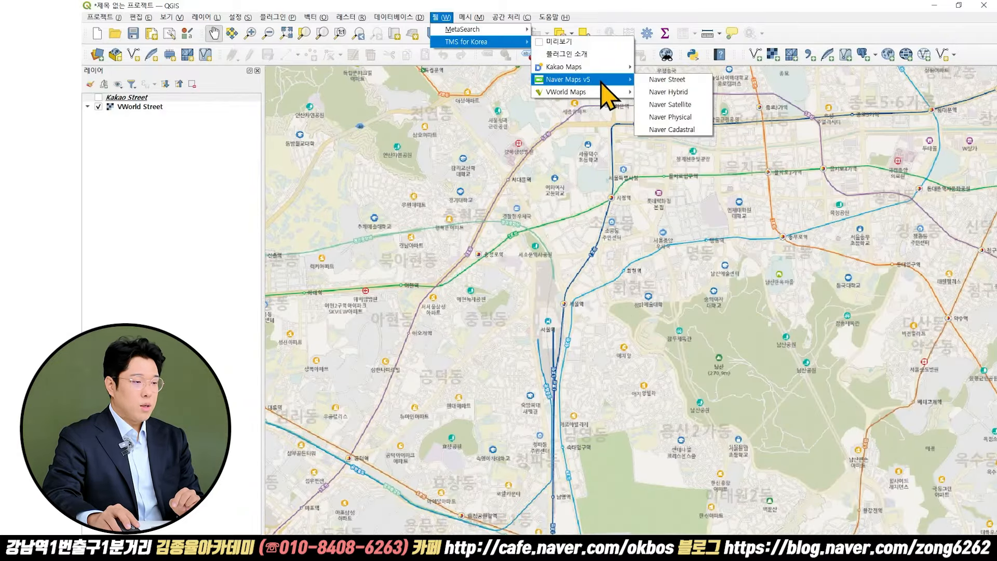
click(650, 86)
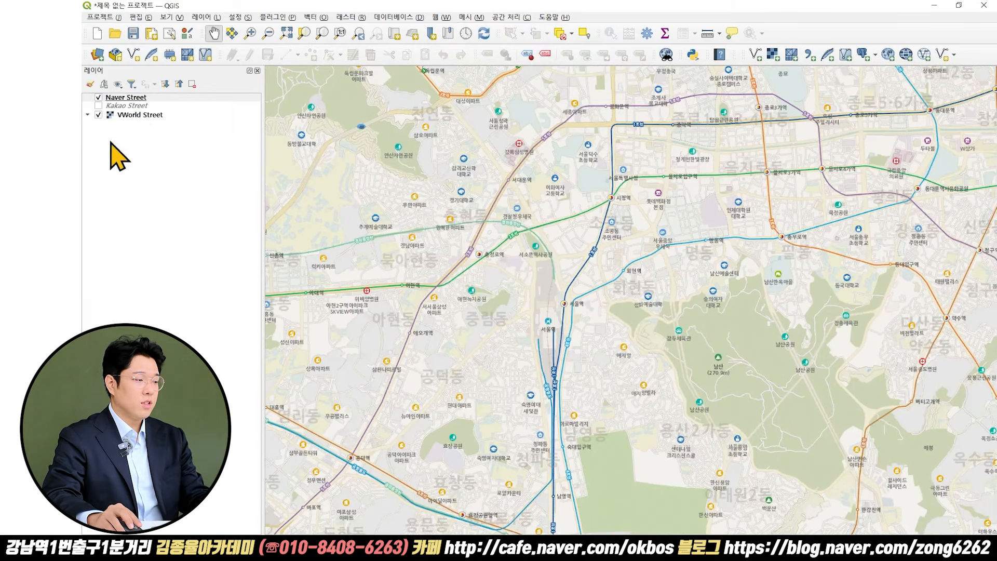
click(99, 115)
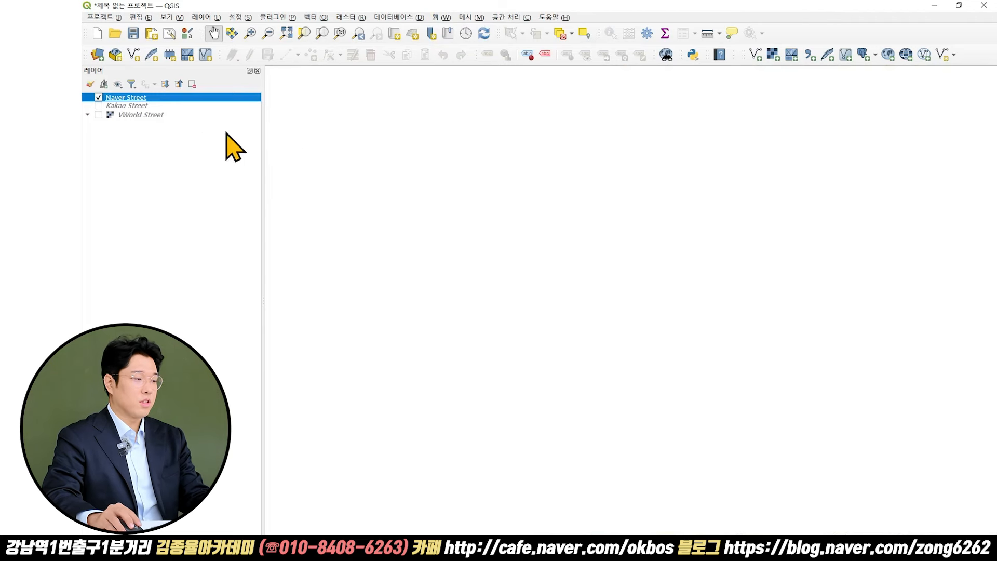
click(191, 115)
click(196, 106)
click(201, 114)
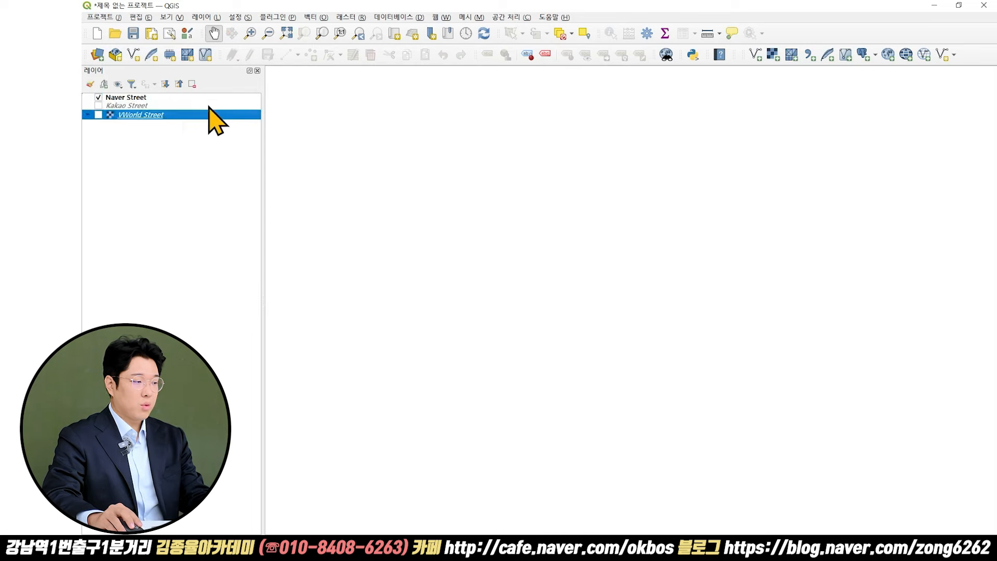
click(208, 99)
click(207, 106)
click(207, 122)
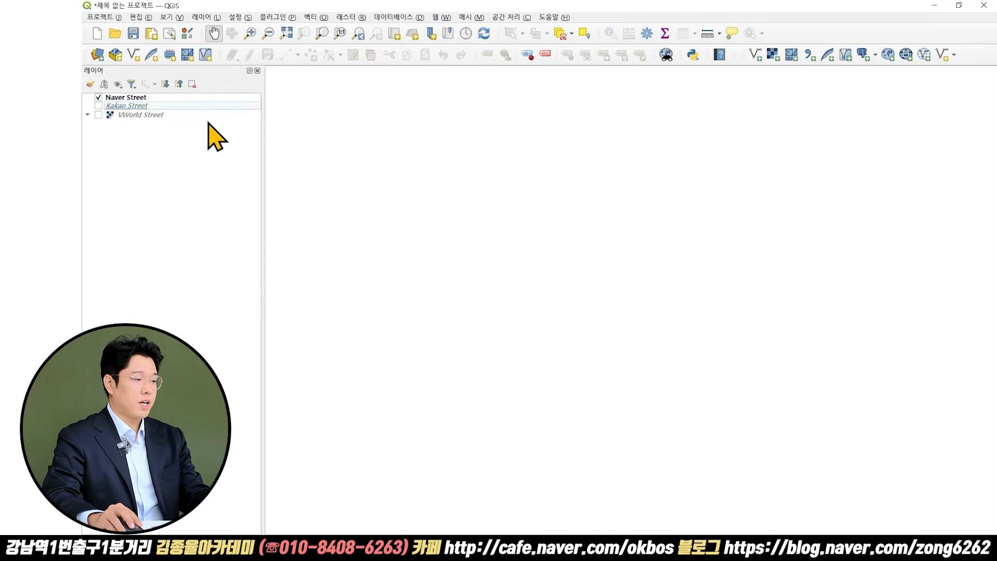
click(213, 116)
click(209, 164)
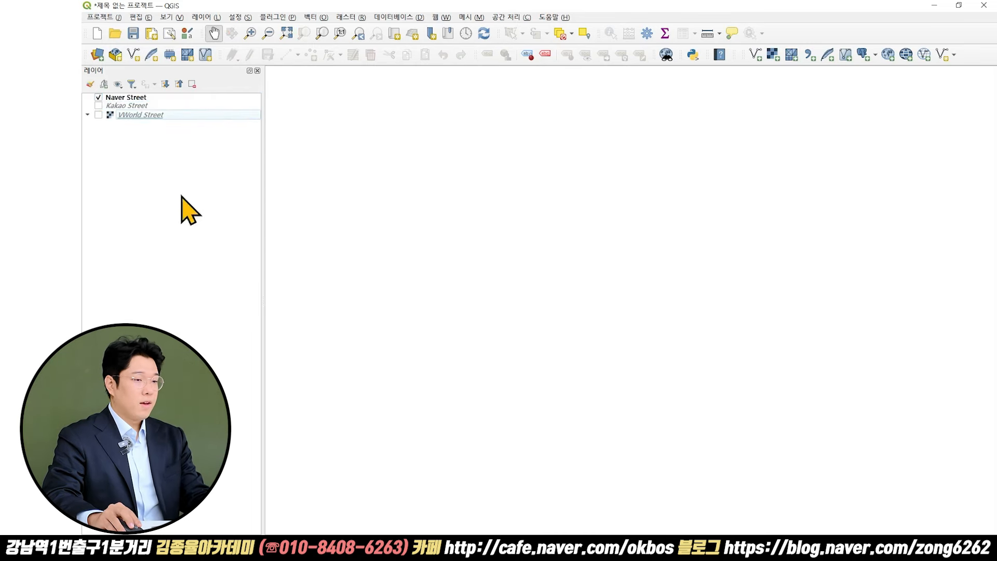
- Close QGIS with its untitled project to get back to the Windows desktop
double_click(860, 7)
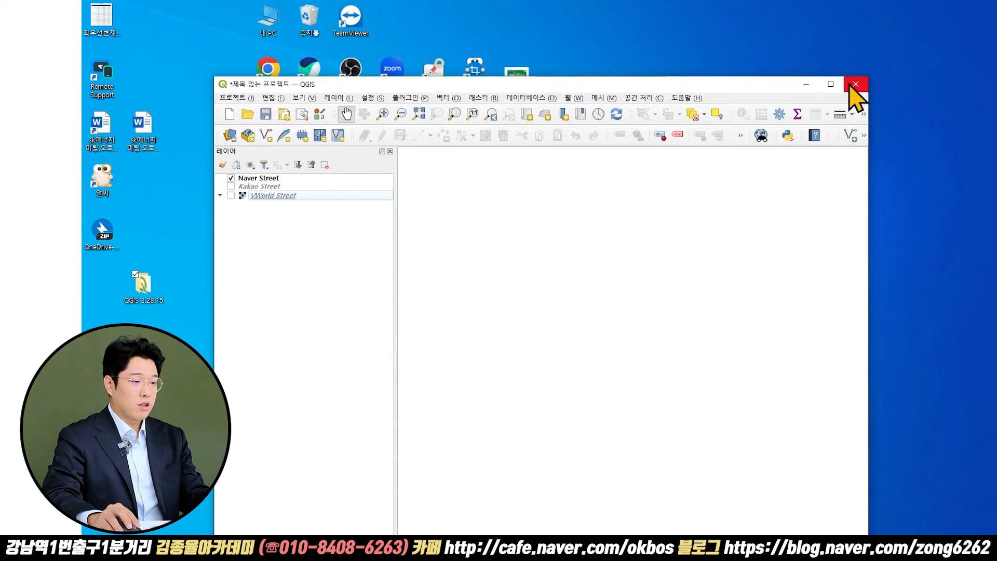
click(855, 84)
click(536, 335)
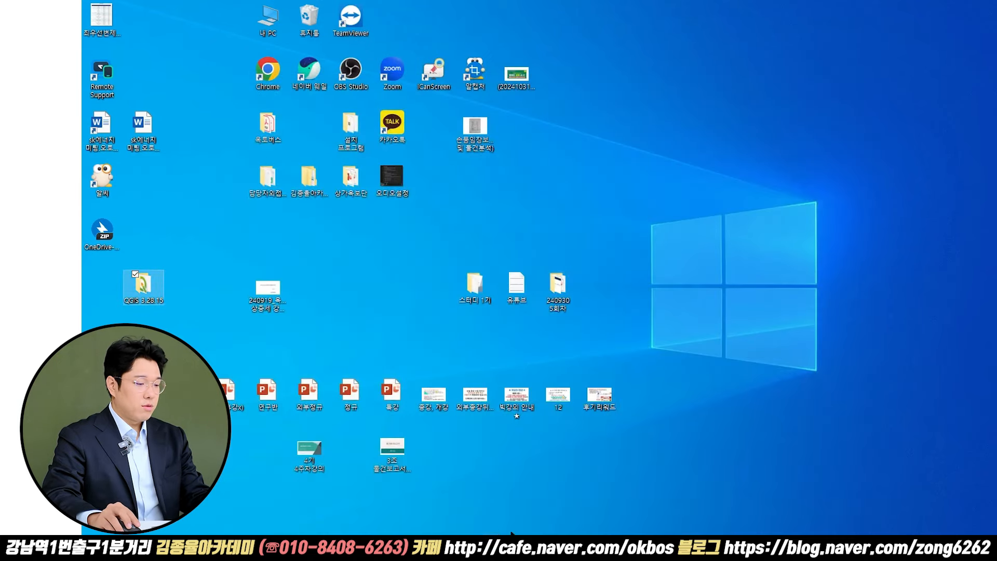
- Bring up the untitled Notepad document and copy the whole OneDrive sharing link from it
click(363, 548)
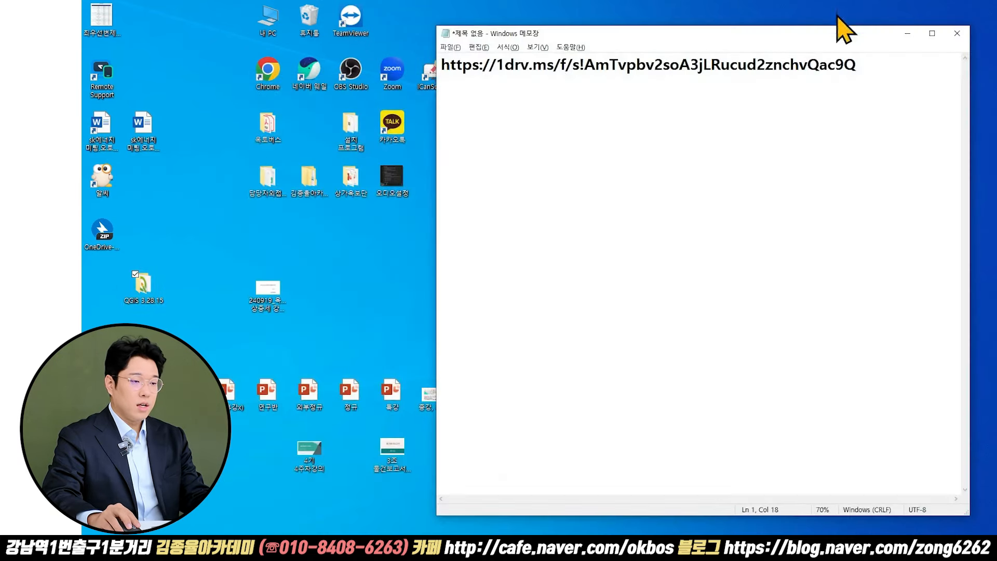
drag(773, 40, 619, 90)
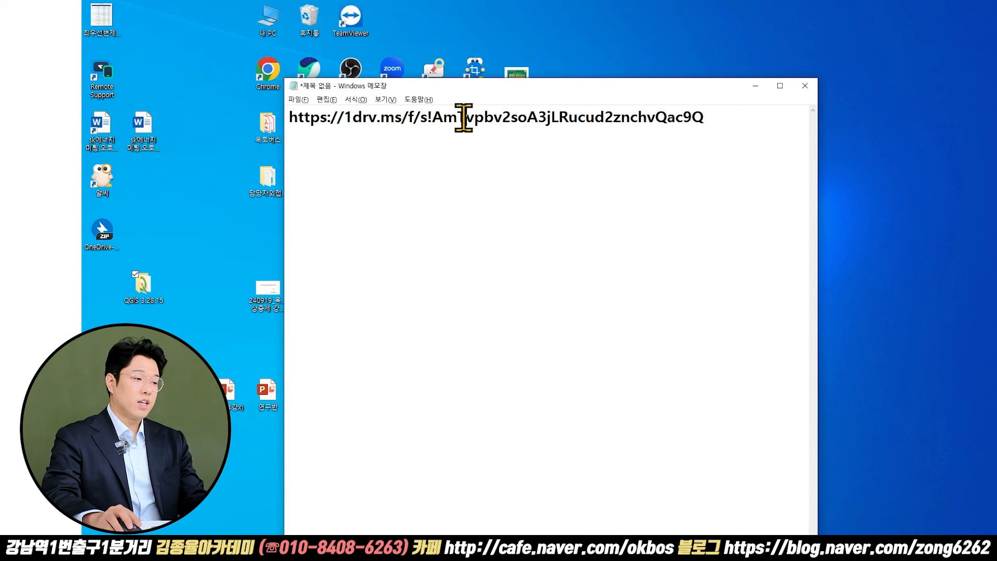
drag(707, 119, 279, 135)
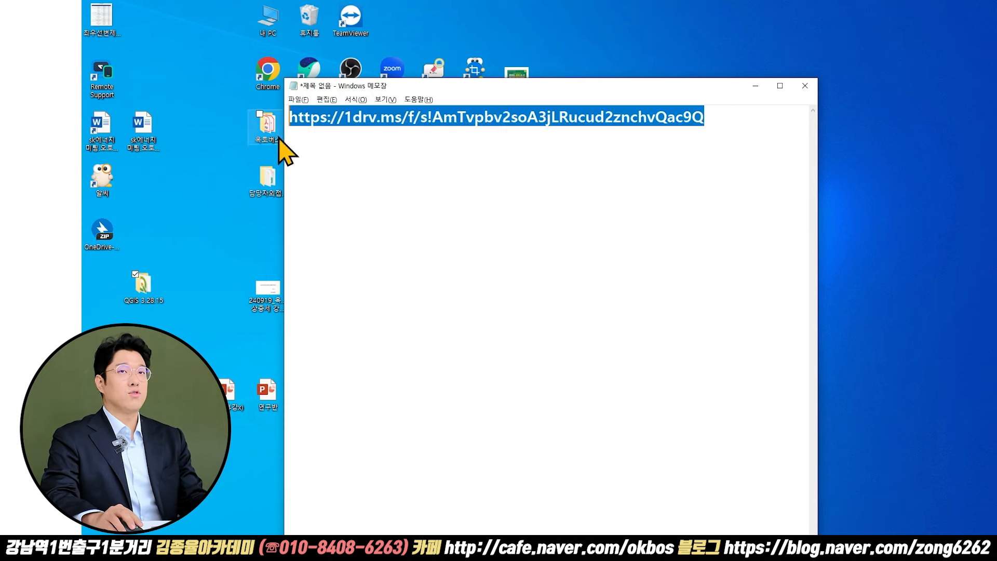
click(714, 153)
drag(747, 132, 293, 144)
click(568, 114)
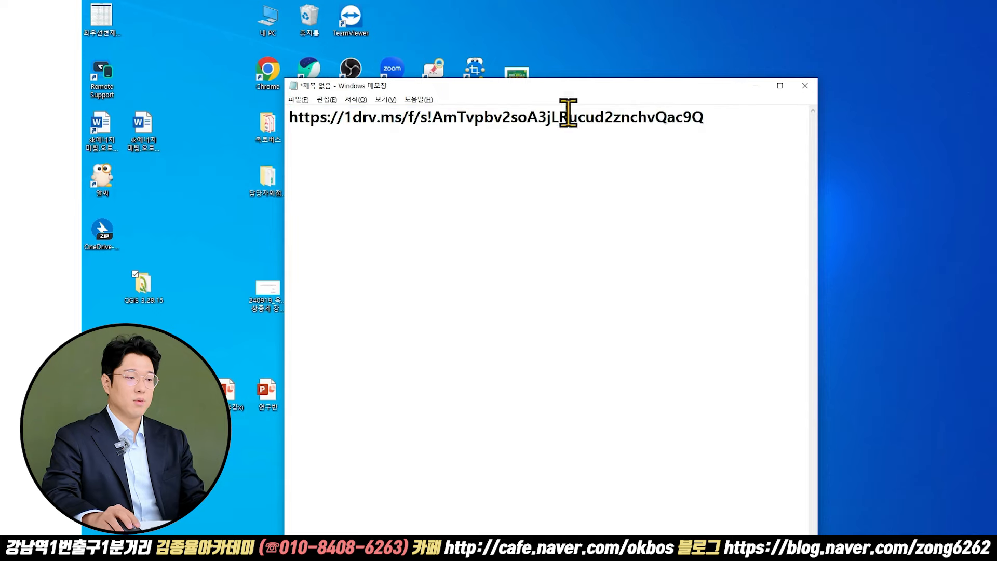
drag(708, 116, 272, 130)
key(ctrl+c)
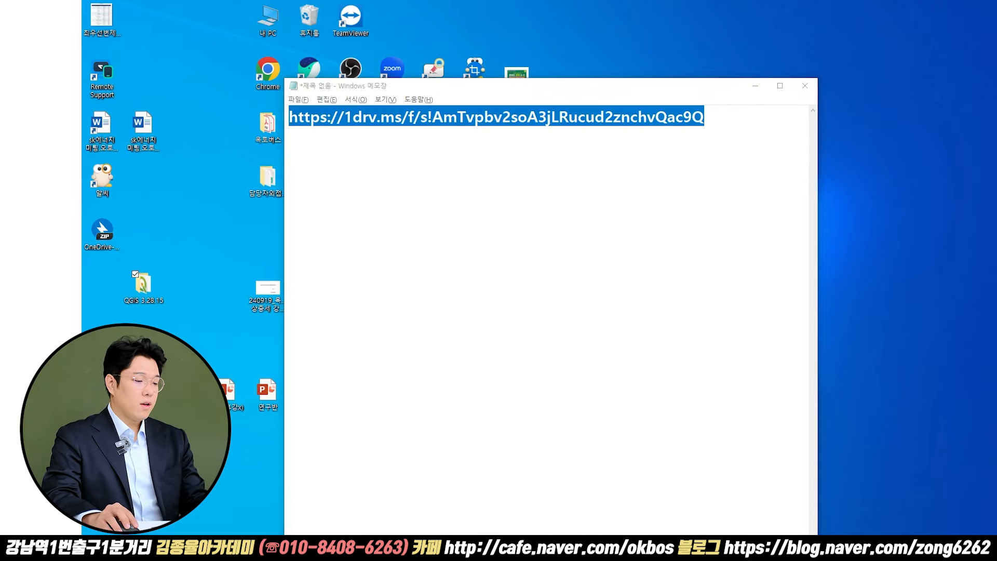
- Switch to Chrome and load the copied OneDrive link in the Naver search tab
click(467, 548)
click(299, 32)
key(ctrl+v)
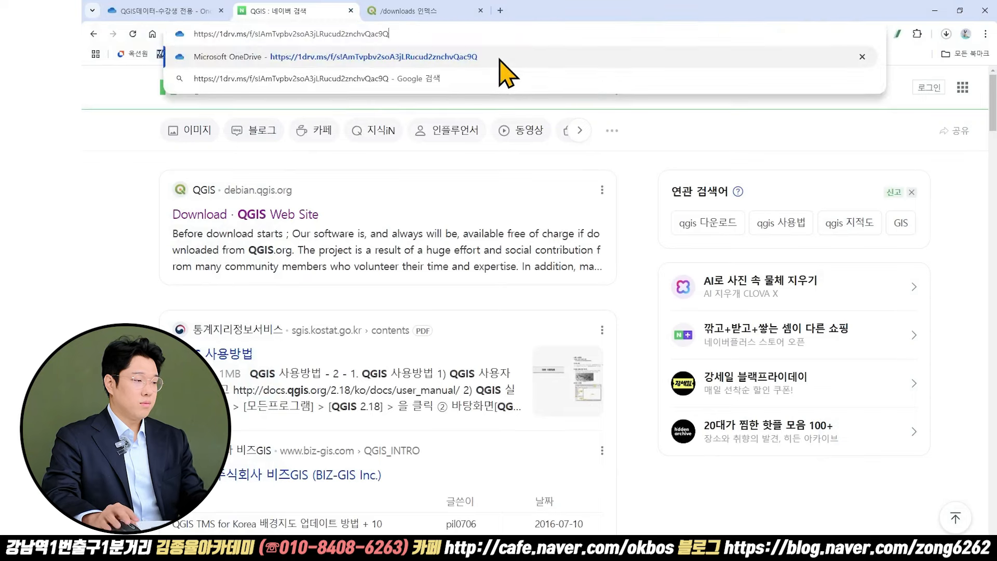
click(500, 58)
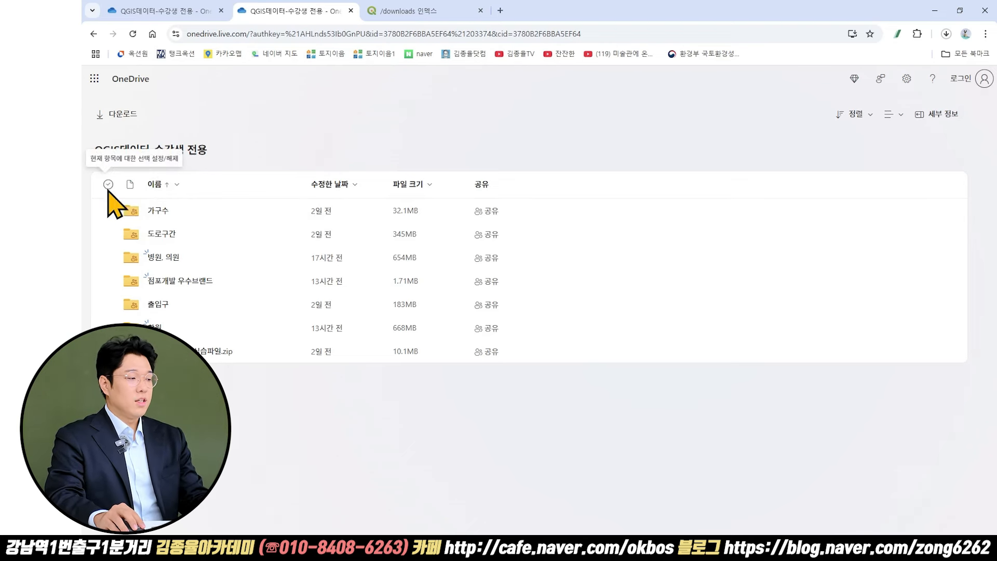
- Select every item in the shared QGIS data folder, clear the selection and shrink the browser window to uncover the desktop
click(108, 185)
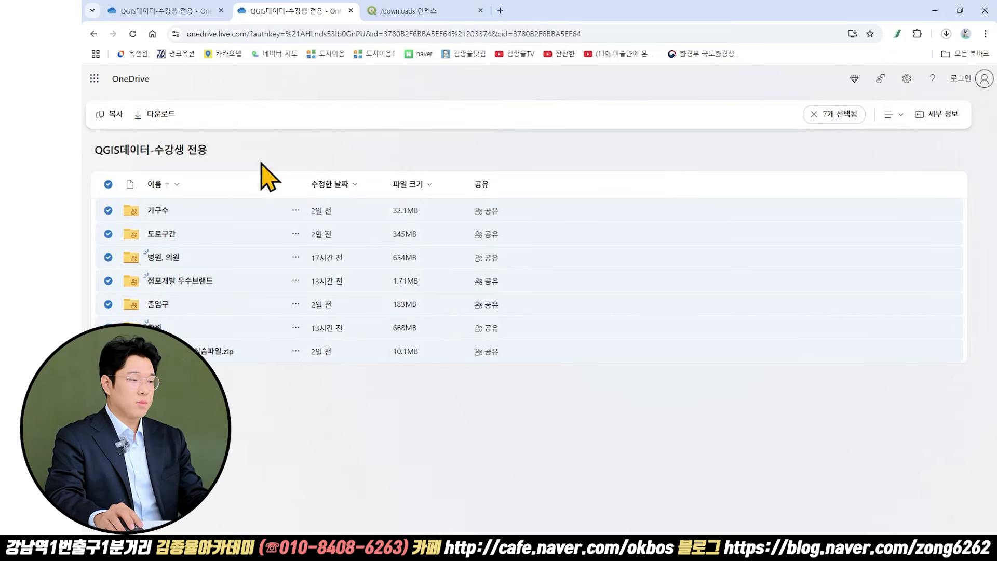
click(378, 152)
drag(592, 11, 697, 53)
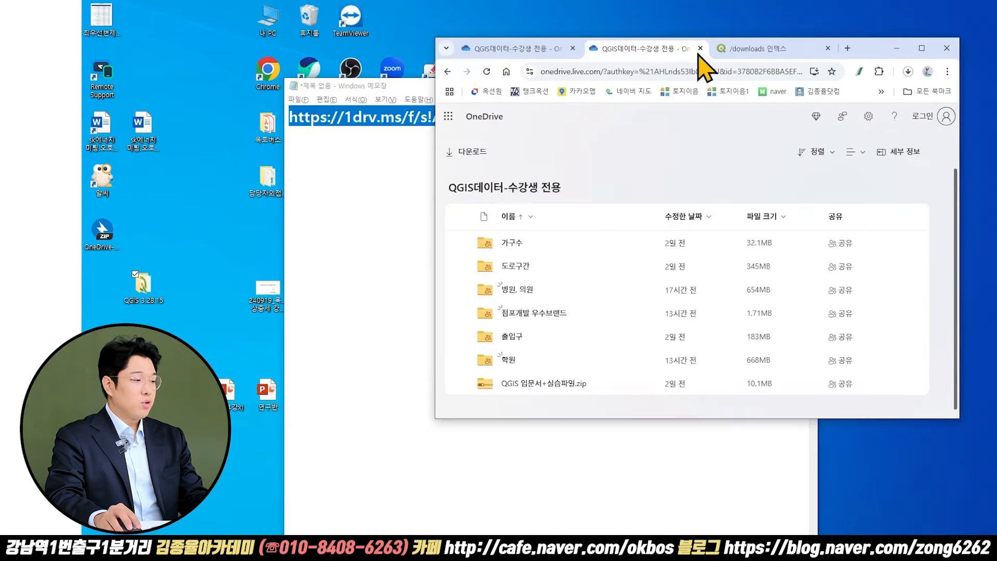
- Extract the OneDrive-2024-11-11.zip archive to the desktop with Bandizip, declining the Bandizip update
click(94, 252)
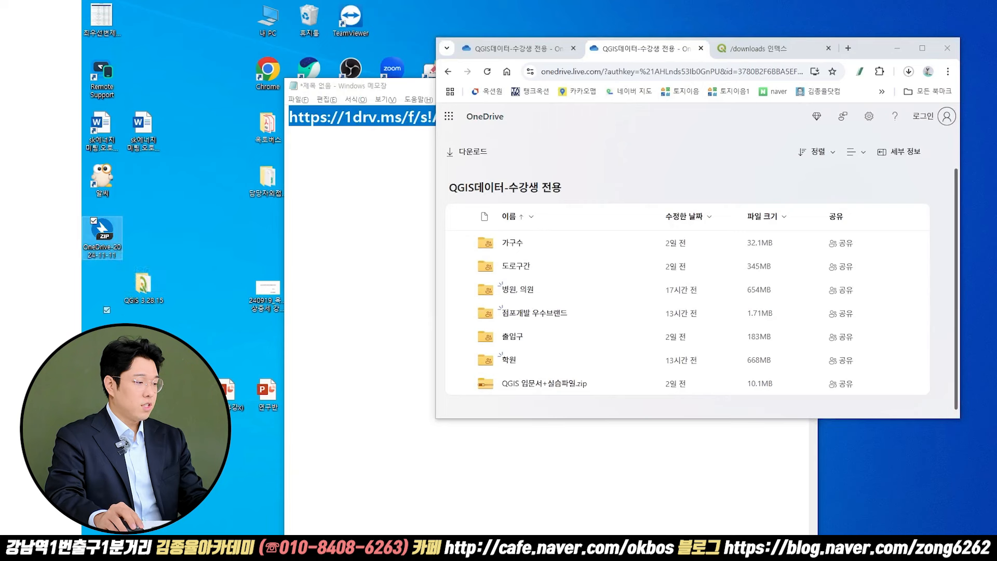
drag(103, 234, 103, 340)
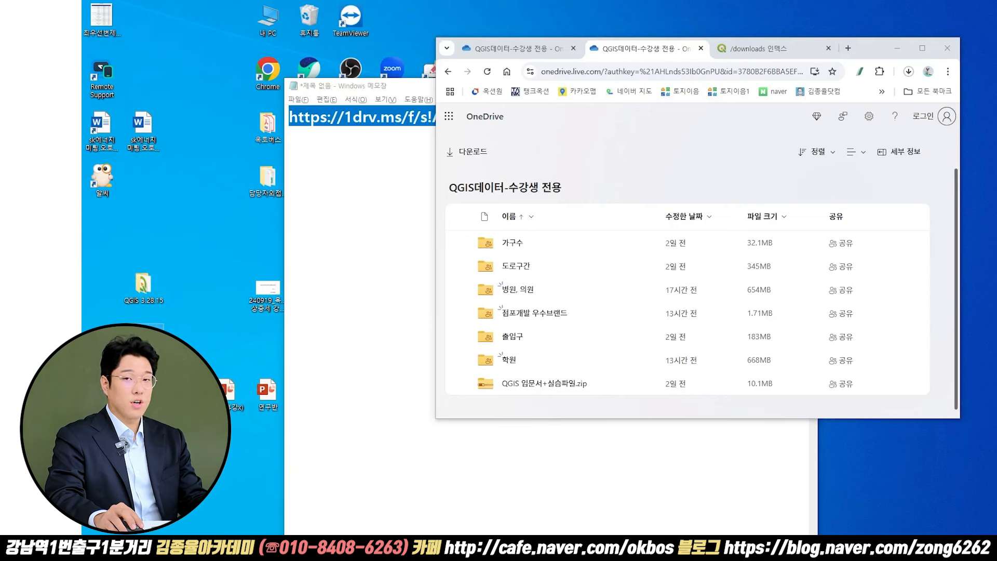
double_click(103, 340)
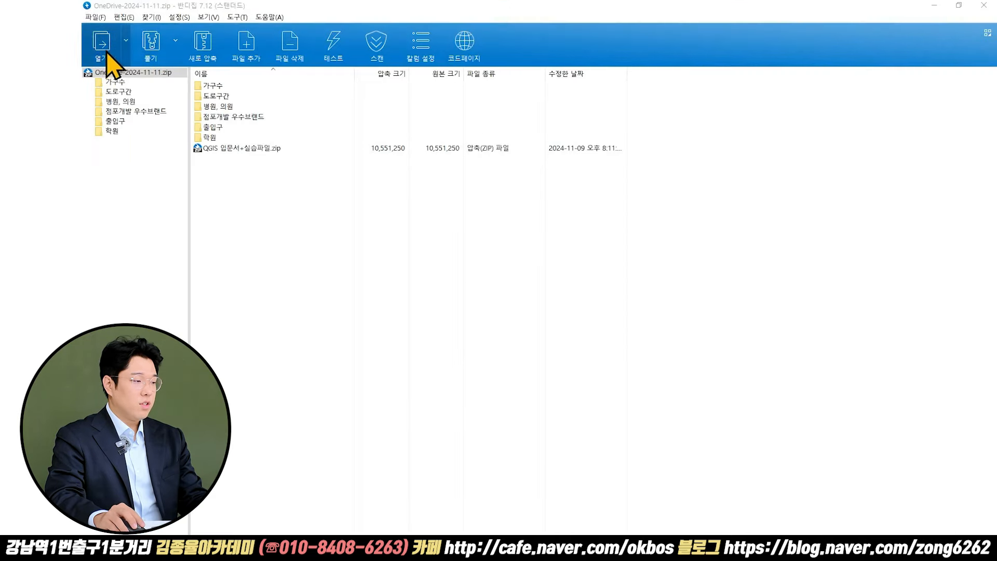
click(175, 41)
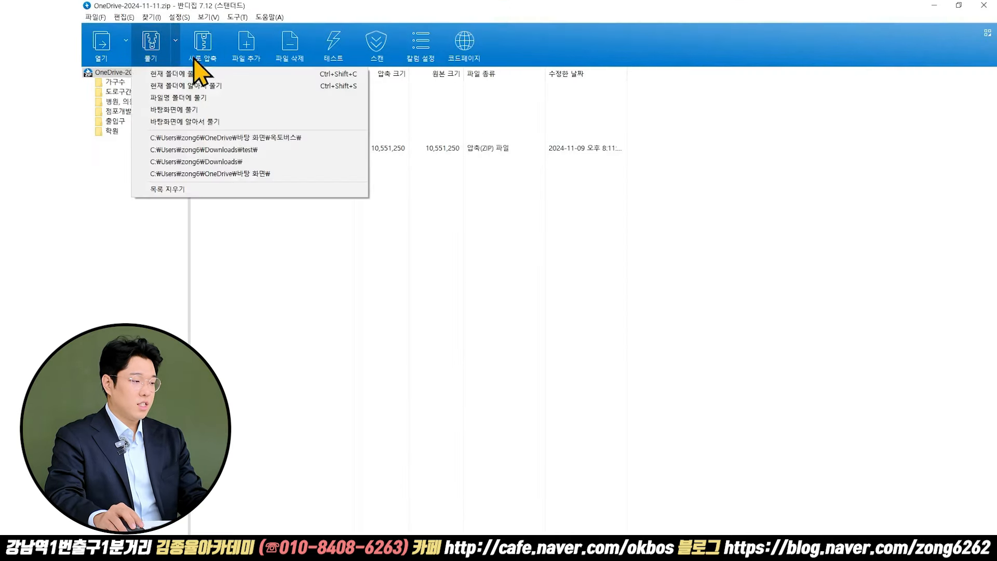
click(255, 120)
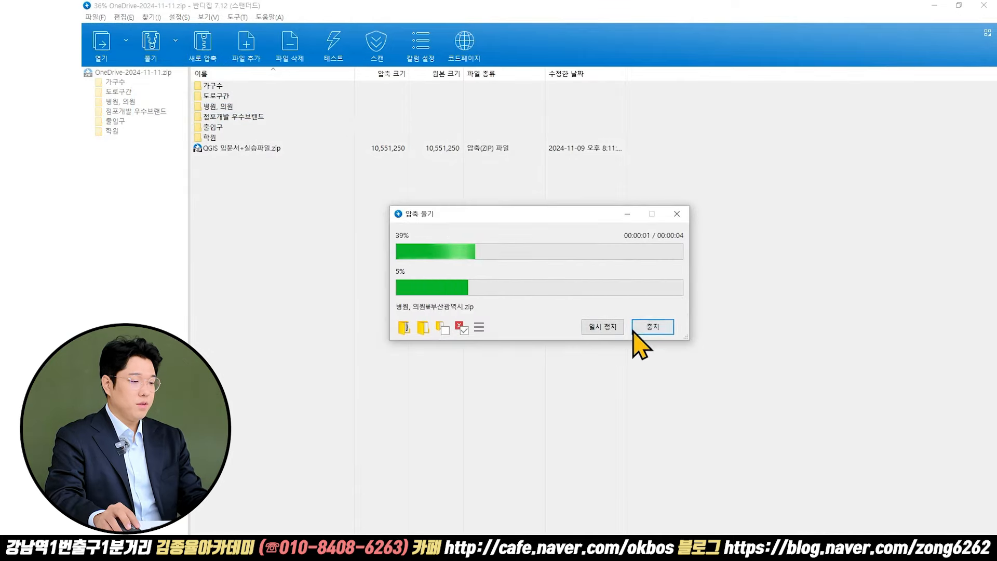
click(659, 333)
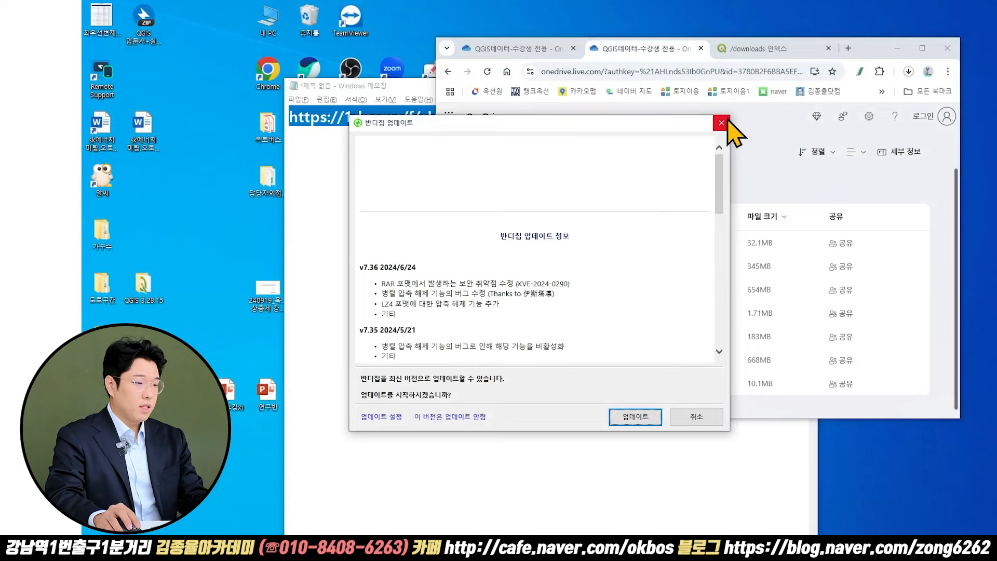
click(721, 123)
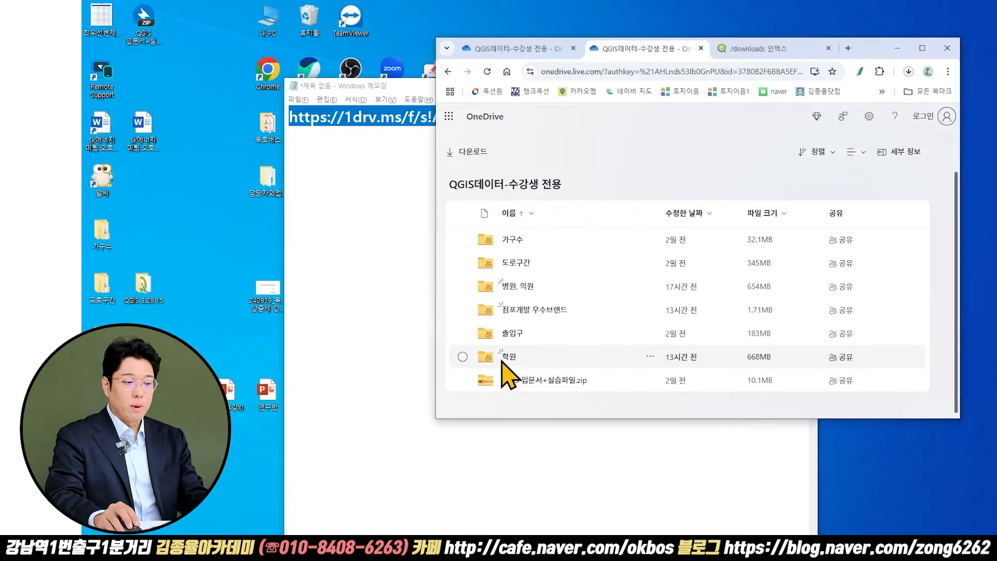
- Stretch the browser window to full height and rearrange the desktop so the OneDrive archive sits just above the QGIS 3.28.15 folder
double_click(712, 36)
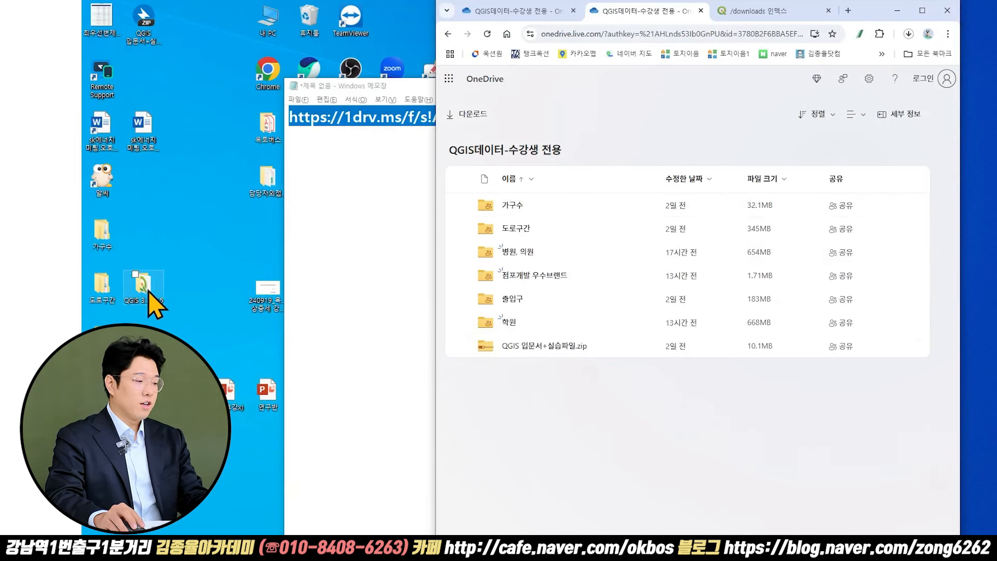
drag(148, 291, 142, 197)
click(180, 319)
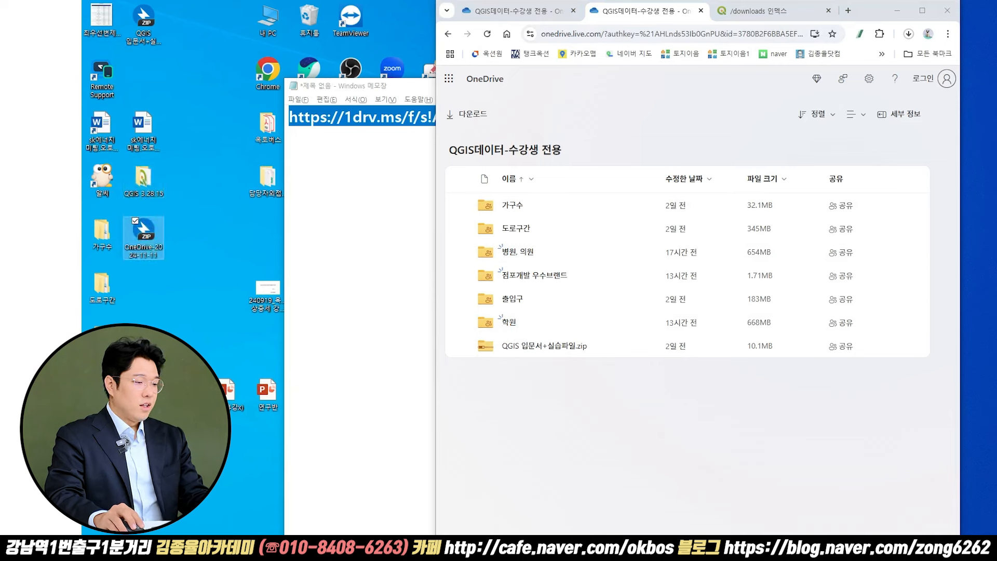
click(145, 185)
drag(144, 279, 146, 283)
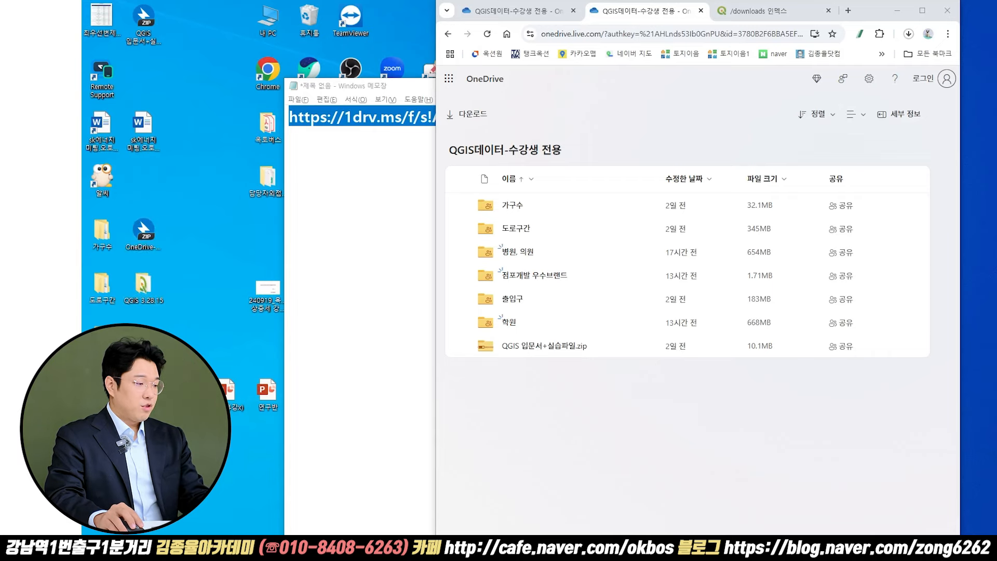
- Open the extracted 가구수 folder to examine its regional zip files and close it again
double_click(104, 238)
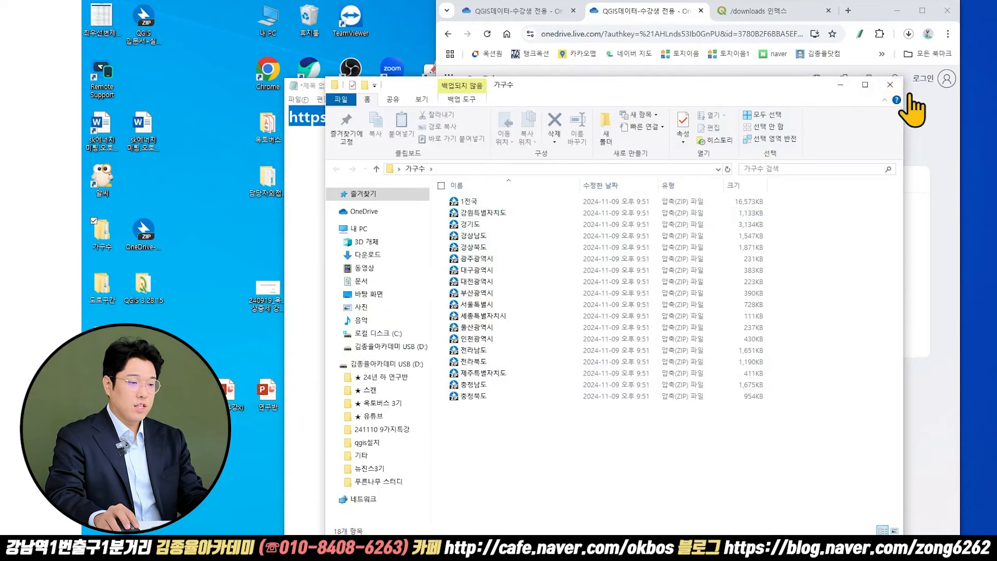
click(890, 86)
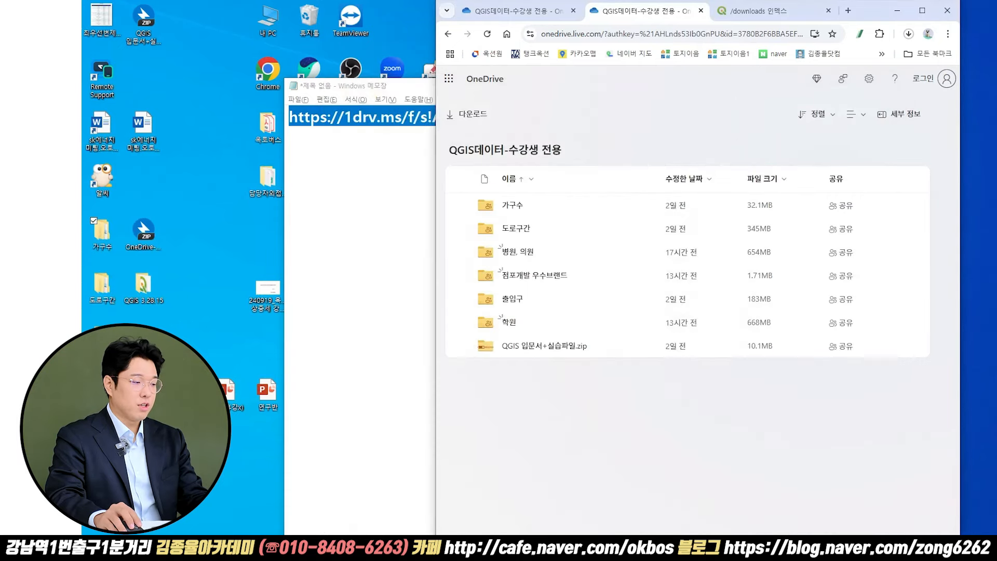
- Close the untitled Notepad document without saving, then widen the browser window and move it to the middle of the desktop
click(369, 87)
click(805, 86)
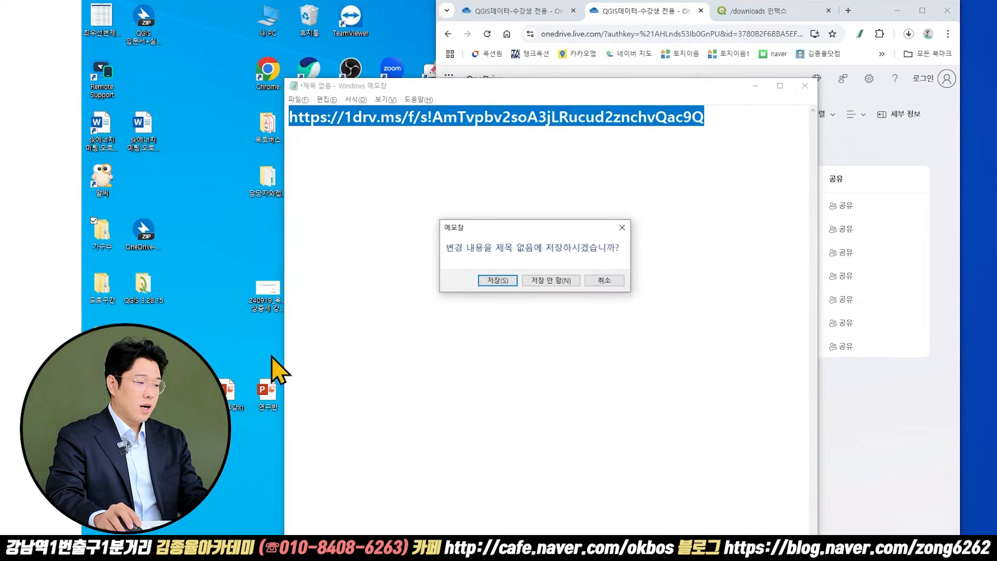
click(555, 282)
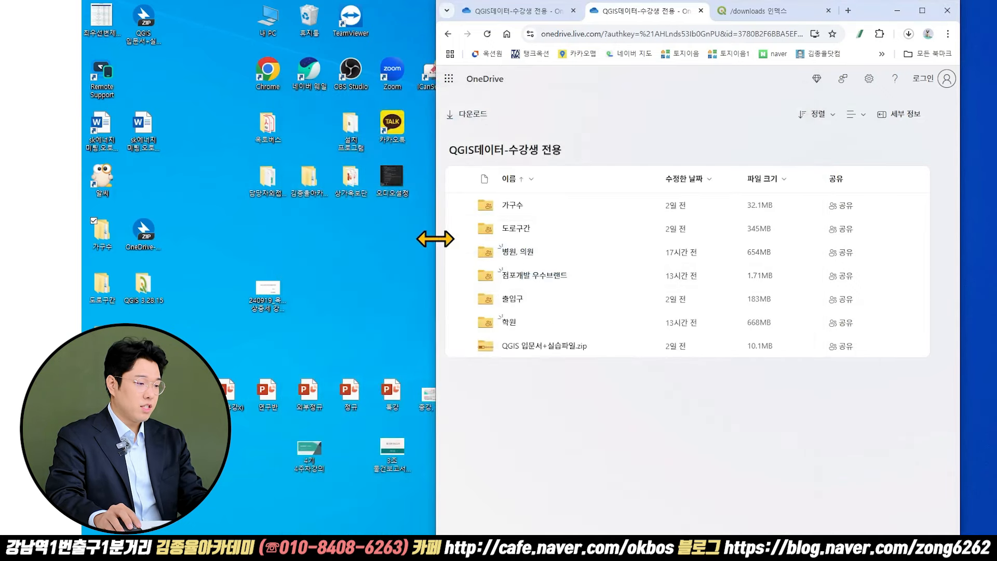
drag(432, 239, 286, 248)
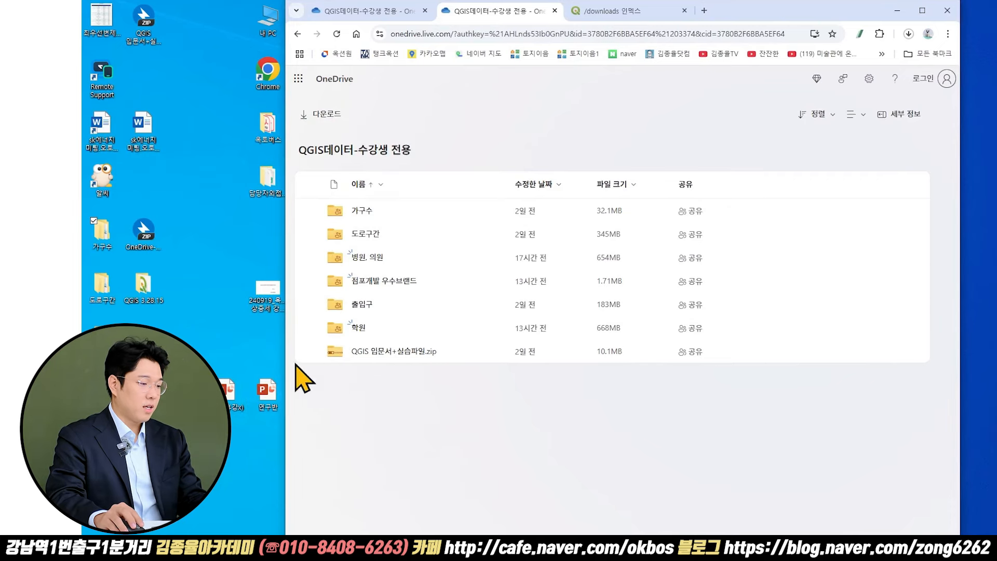
drag(734, 10, 678, 86)
- Download QGIS 입문서+실습파일.zip from the shared OneDrive folder and open the archive in Bandizip to examine its contents
click(257, 418)
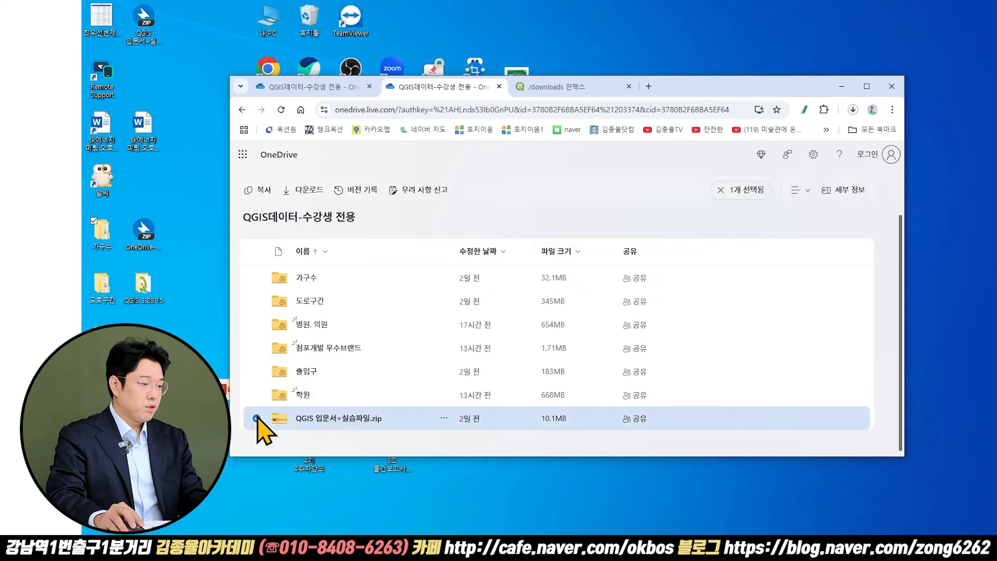
click(307, 194)
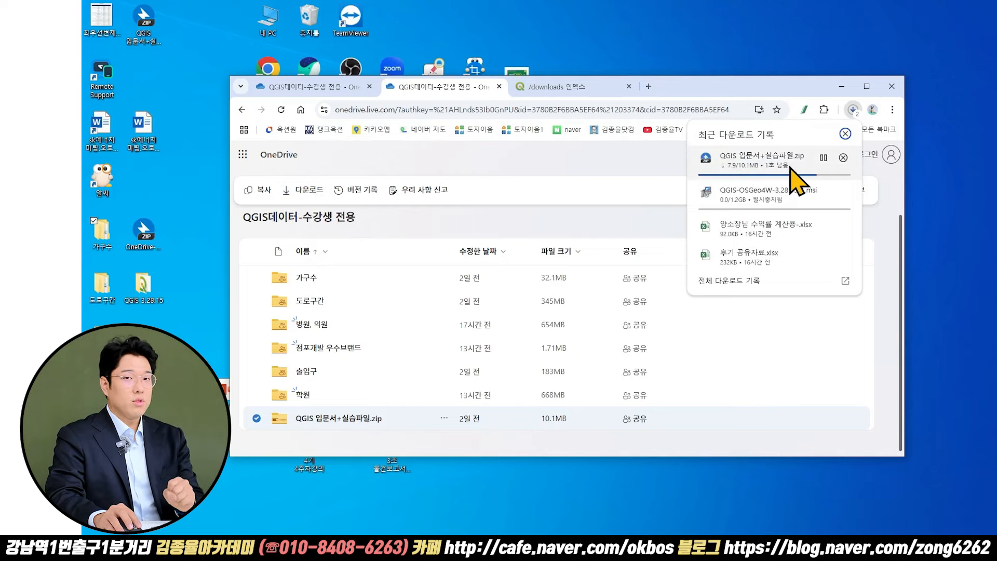
click(790, 164)
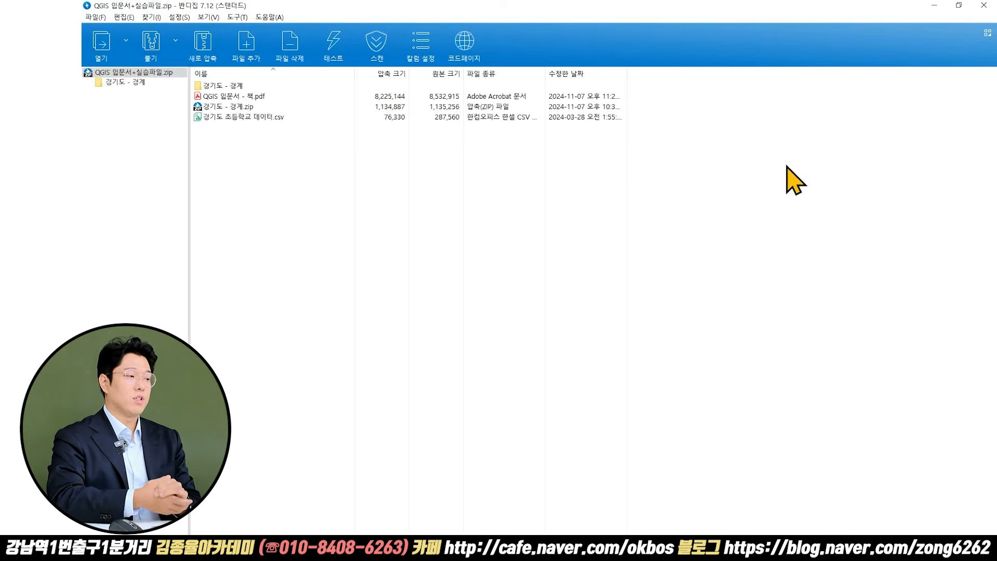
click(131, 84)
click(138, 73)
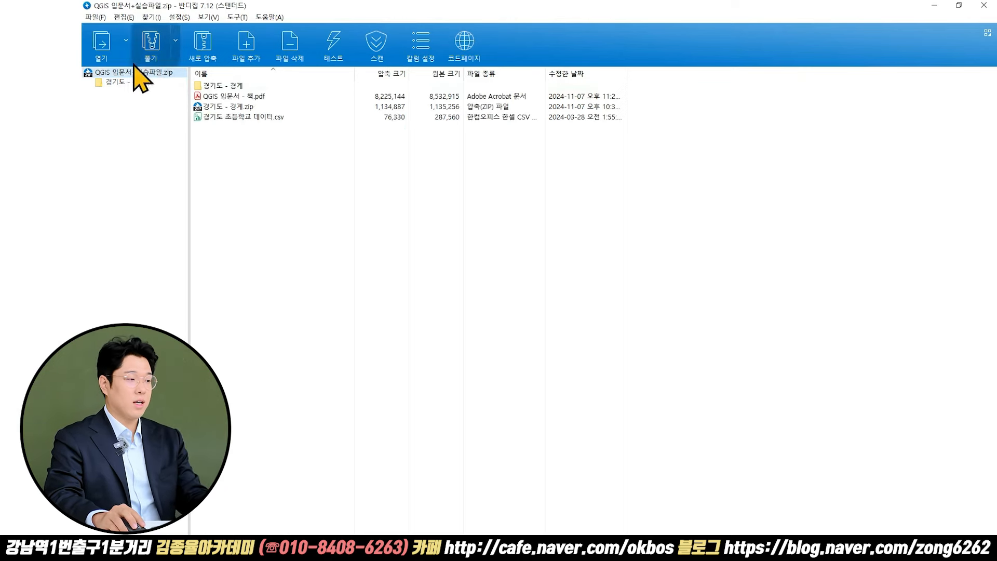
- Bring the 전자책 folder window into clear view on the desktop and open the QGIS 입문서 - 책 PDF from it
drag(307, 18, 568, 128)
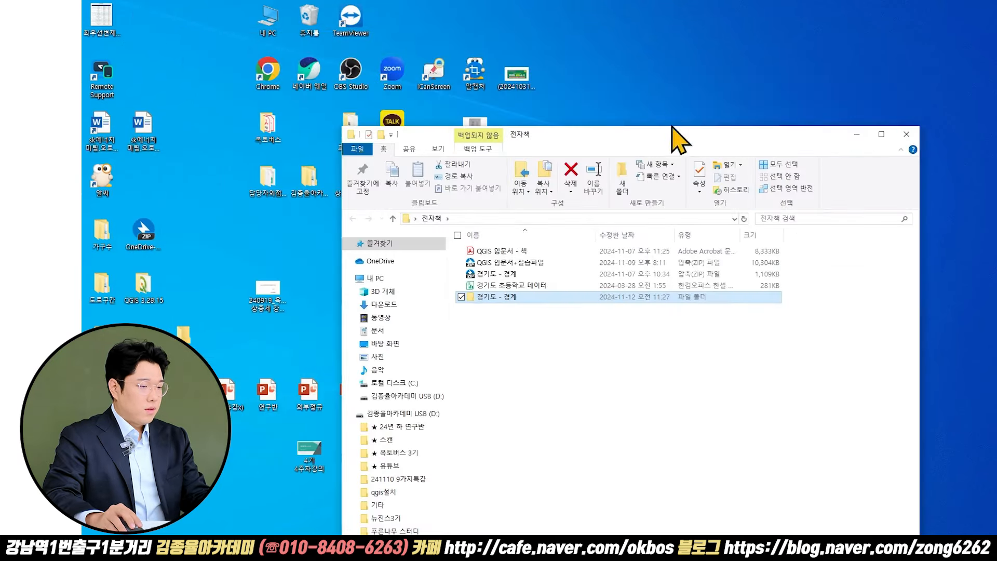
drag(679, 133, 659, 160)
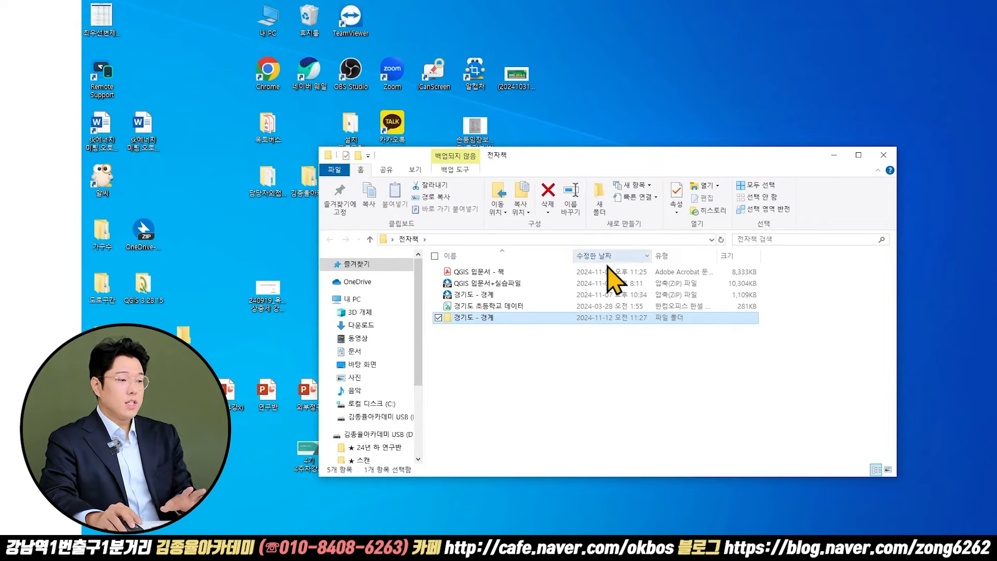
click(571, 272)
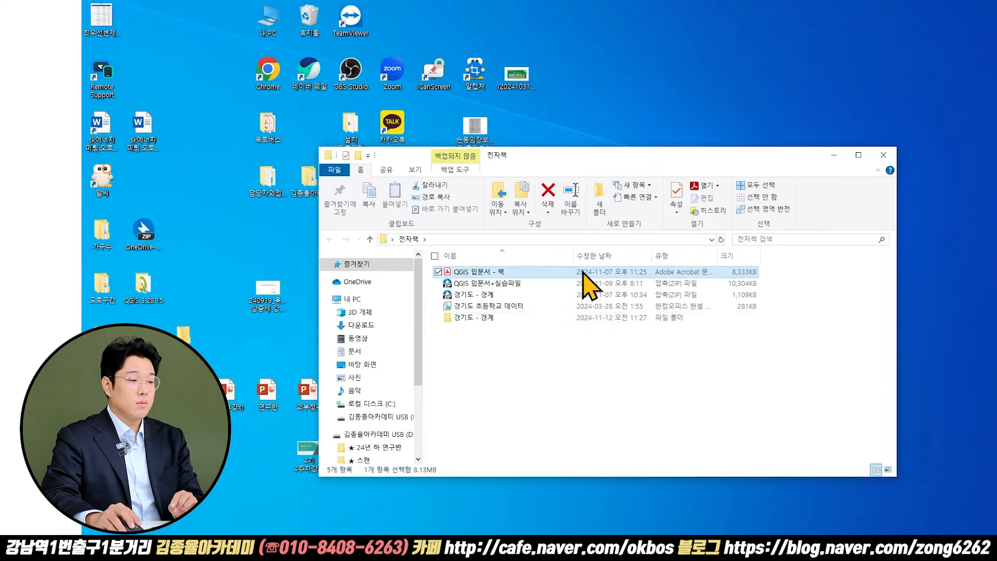
double_click(578, 275)
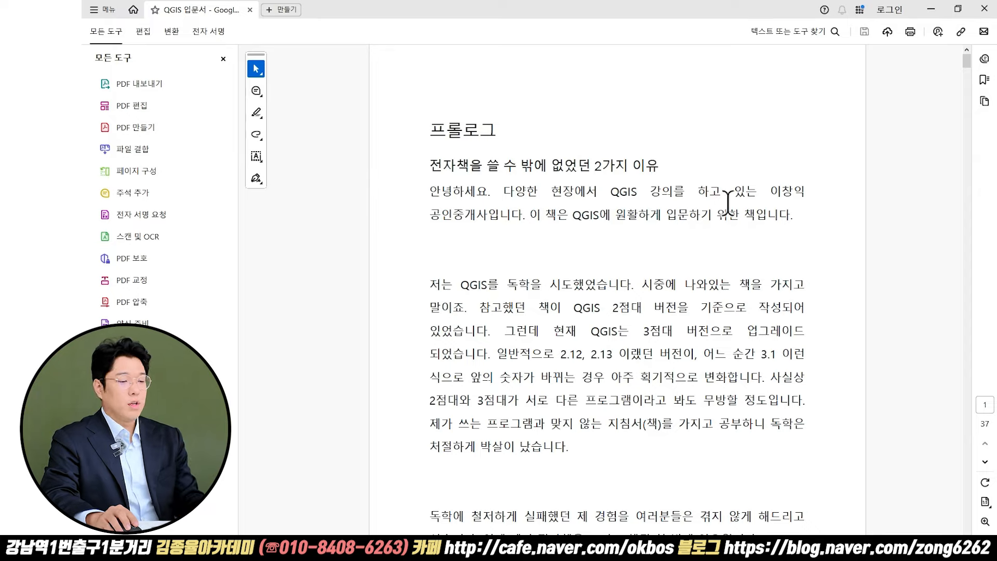
- Skim the QGIS introductory e-book from the prologue to the coordinate system examples and close the PDF reader
scroll(728, 203, down, 3)
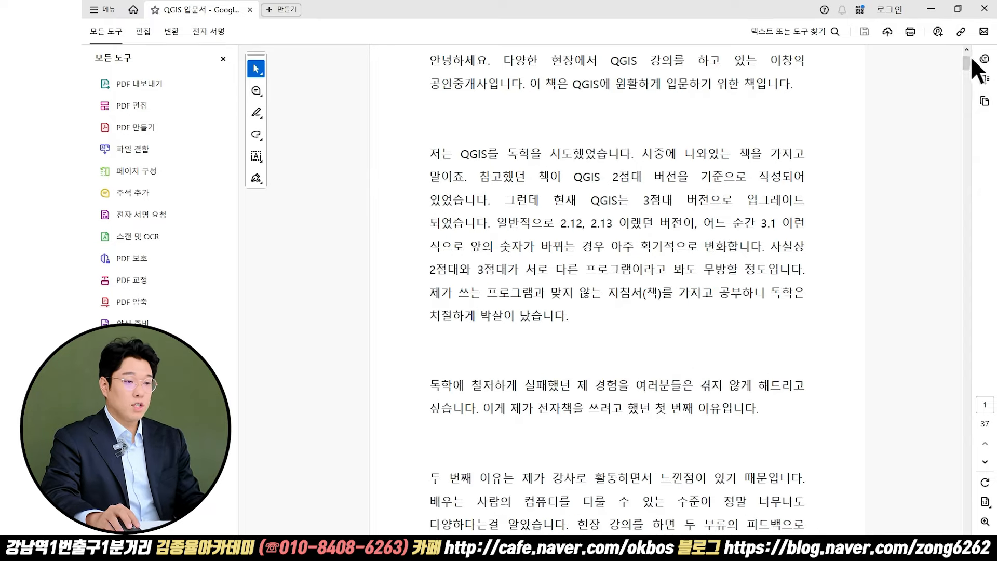
scroll(678, 187, down, 4)
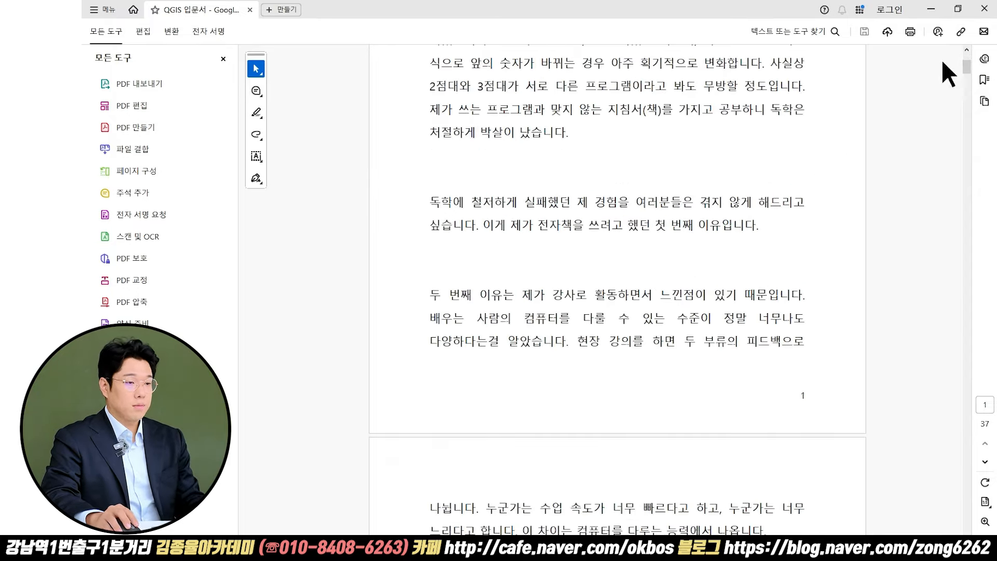
drag(967, 66, 968, 84)
drag(967, 94, 961, 177)
scroll(835, 248, down, 5)
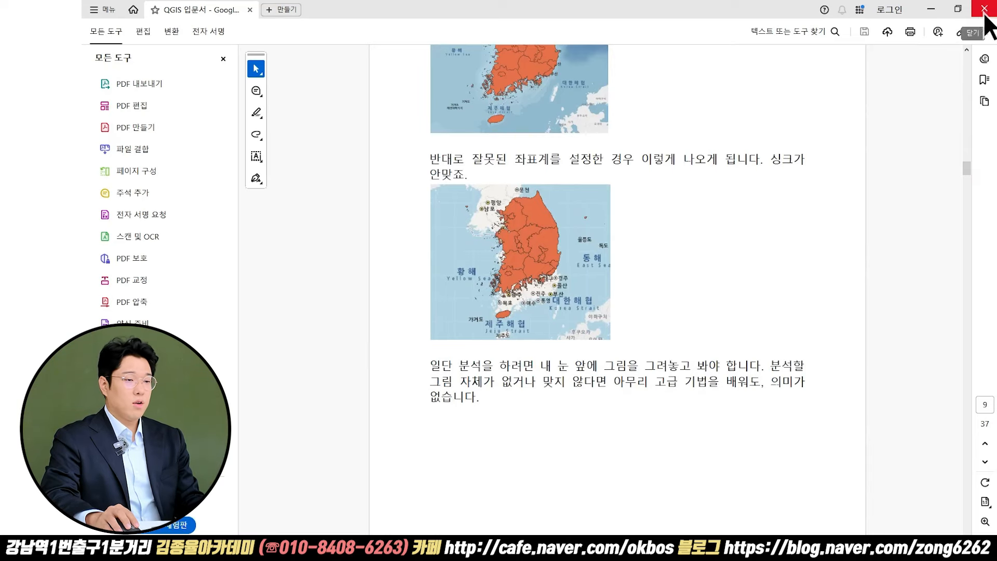
click(984, 10)
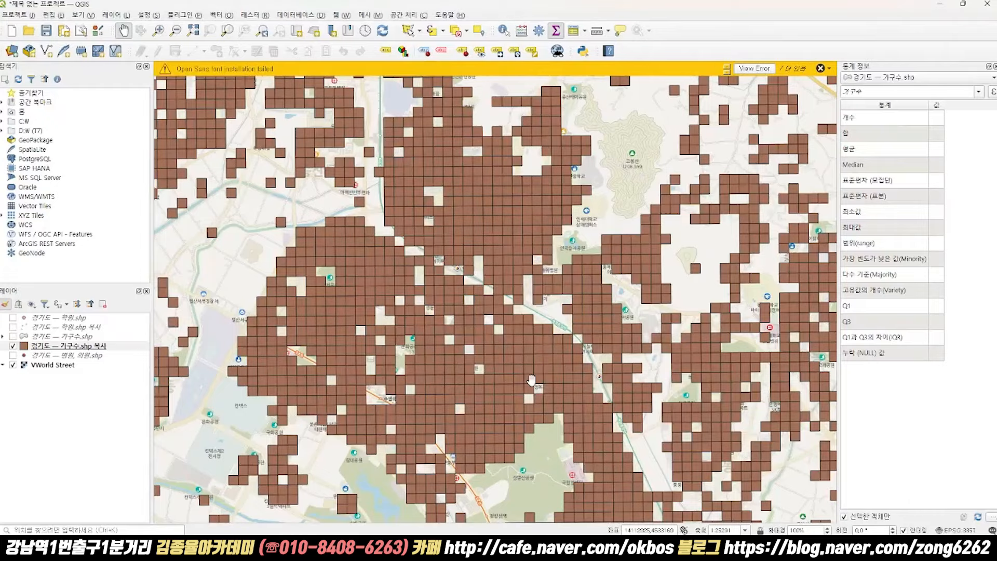
- In QGIS, hide the 경기도 — 가구수.shp 복사 layer and show the labelled 경기도 — 가구수.shp layer at street level
scroll(571, 290, down, 1)
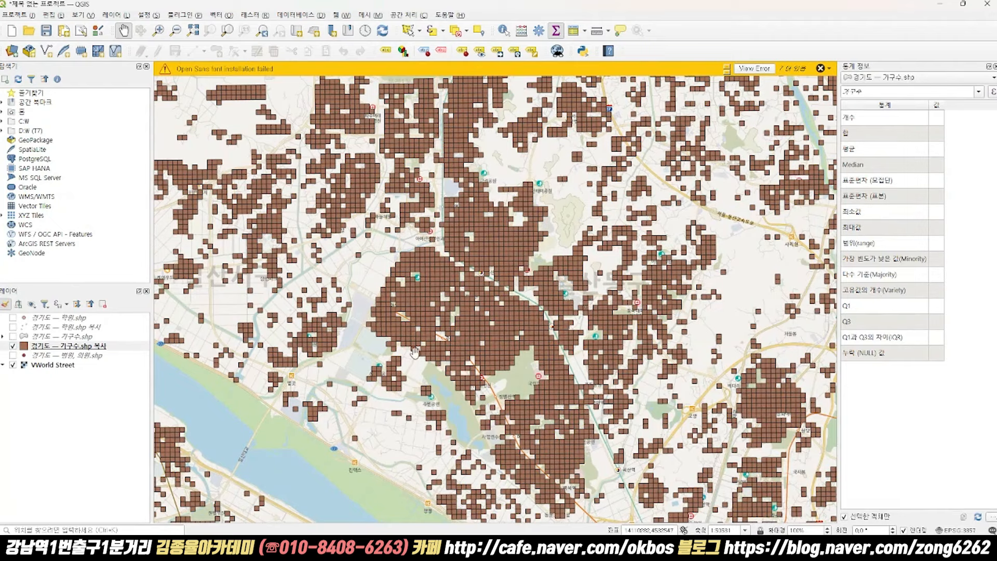
click(12, 346)
click(13, 336)
scroll(487, 323, up, 1)
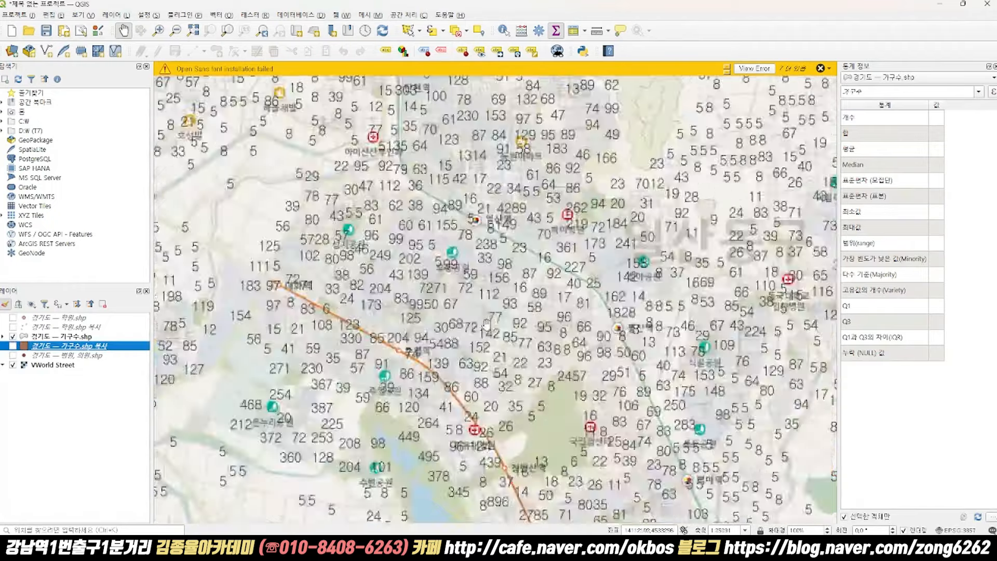
scroll(487, 323, up, 1)
scroll(467, 253, up, 1)
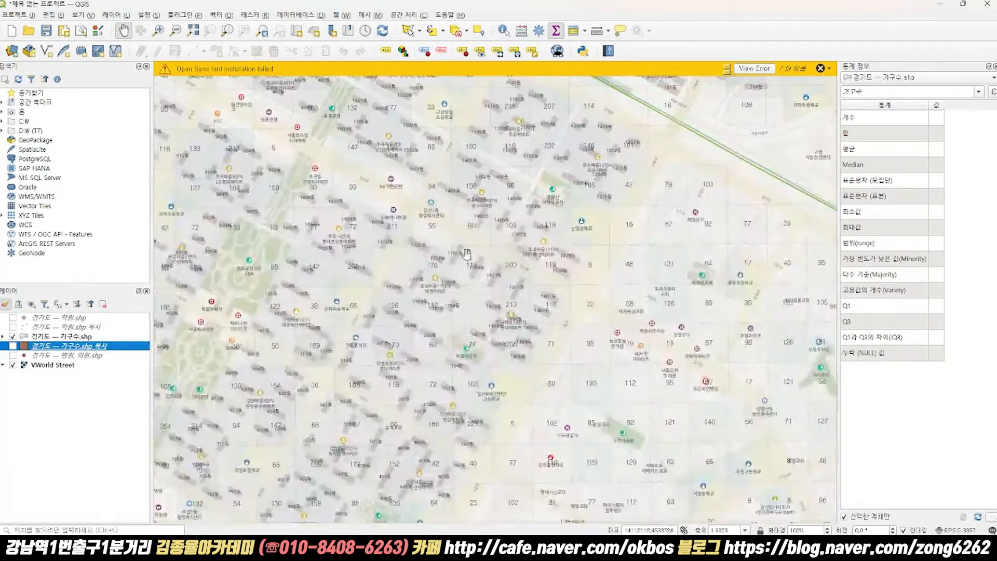
- Select a rectangular block of grid cells south of the railway on the 경기도 — 가구수.shp layer to compute household statistics
drag(494, 262, 546, 329)
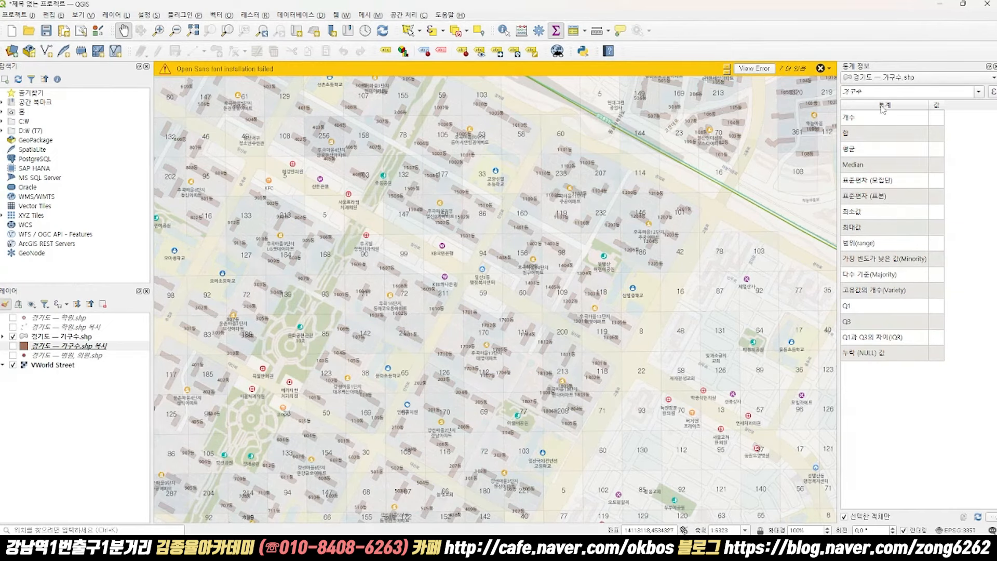
drag(464, 241, 472, 274)
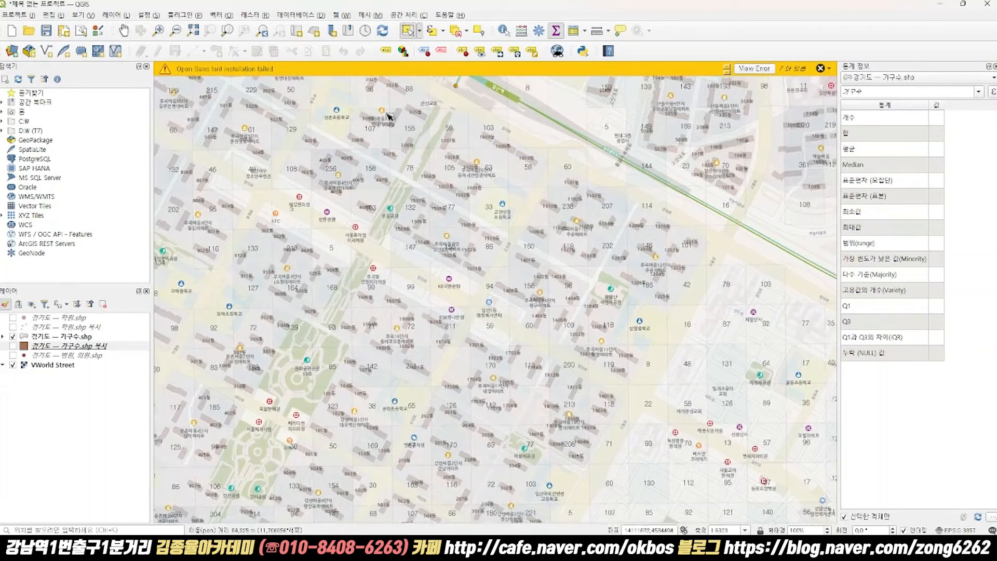
drag(379, 82, 502, 247)
click(68, 337)
drag(427, 104, 491, 246)
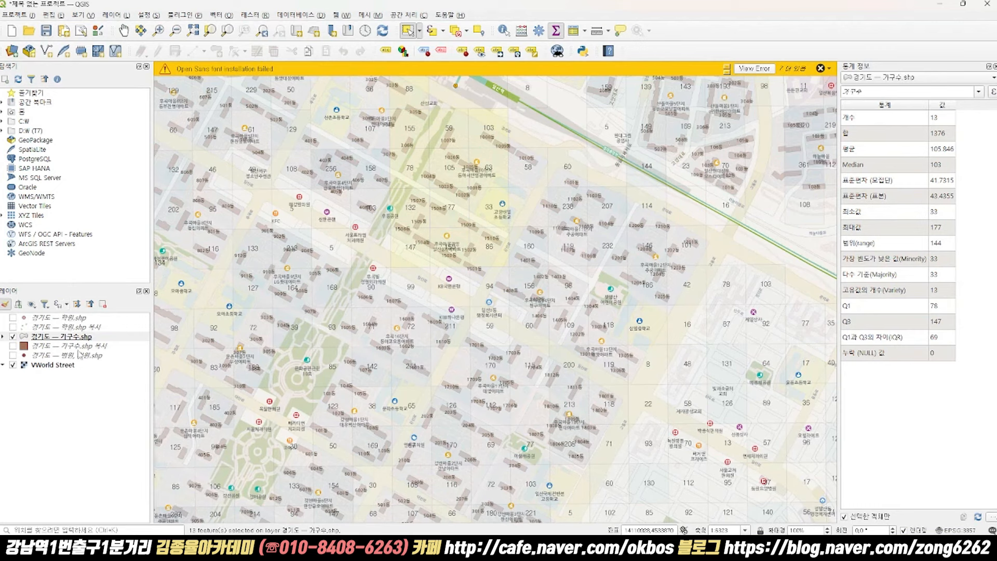
- Hide the 경기도 — 가구수.shp layer, show 경기도 — 학원.shp, and examine the academy points across the region and around Ilsan
click(14, 337)
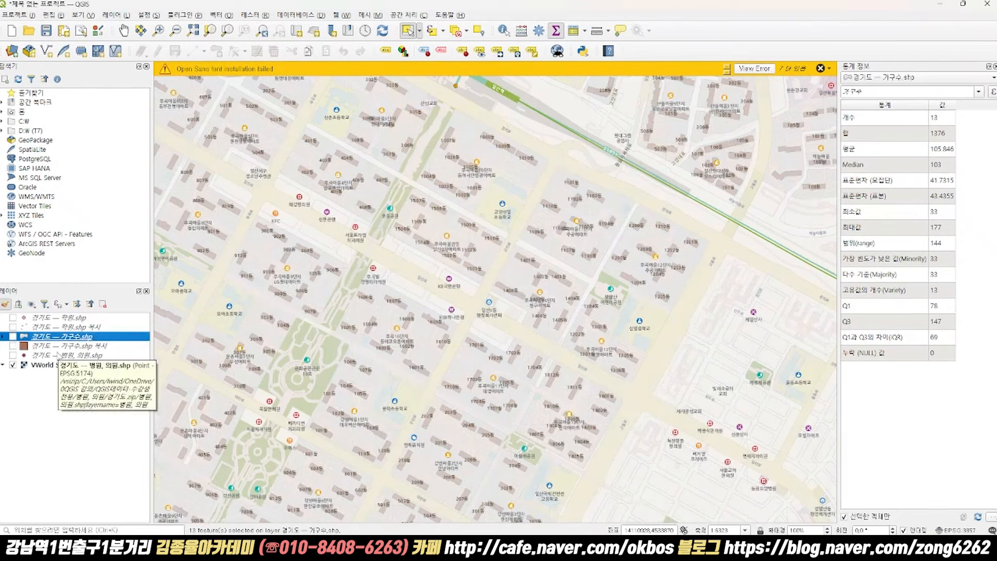
click(13, 318)
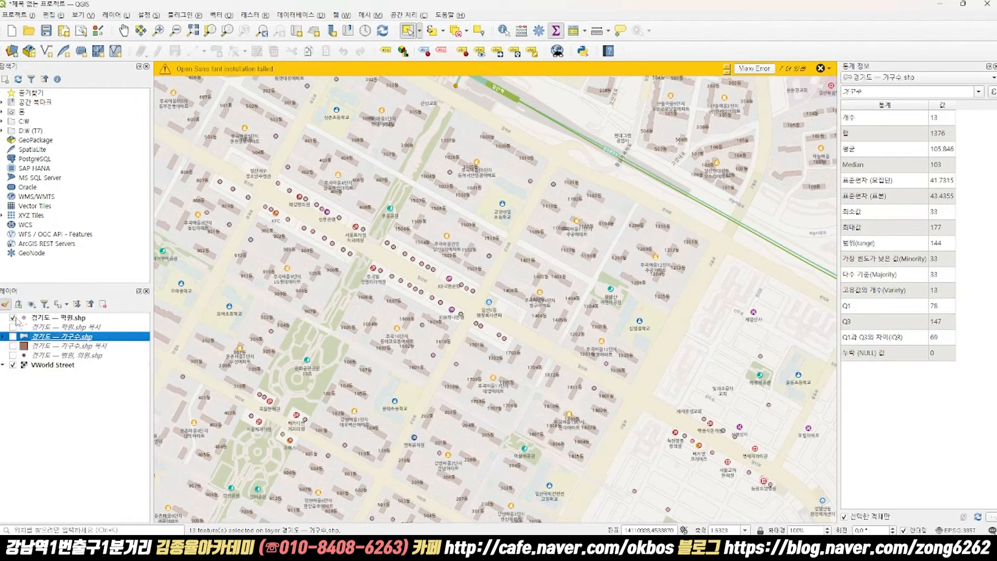
key(space)
scroll(402, 325, down, 5)
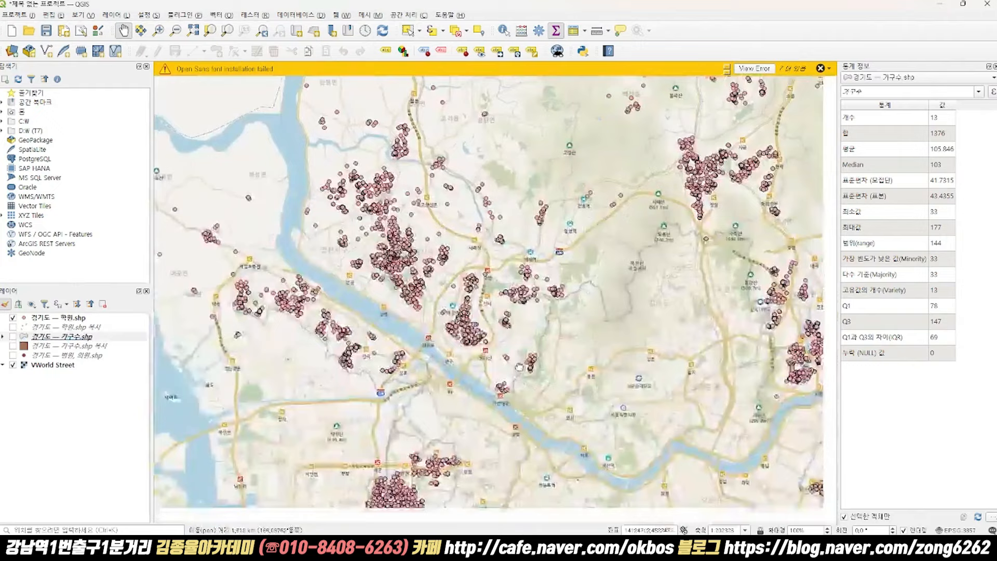
drag(519, 366, 432, 384)
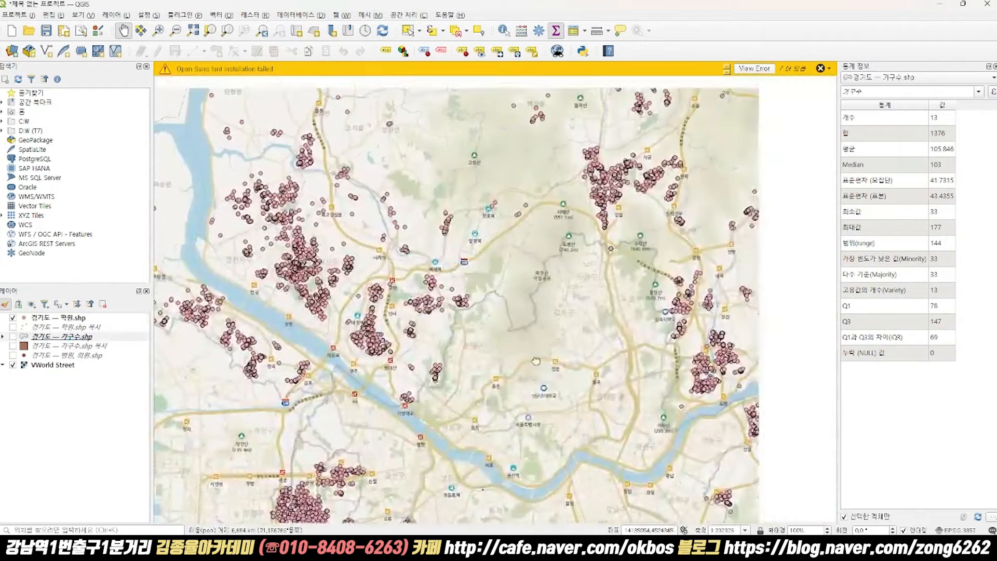
drag(333, 266, 414, 327)
scroll(414, 328, up, 3)
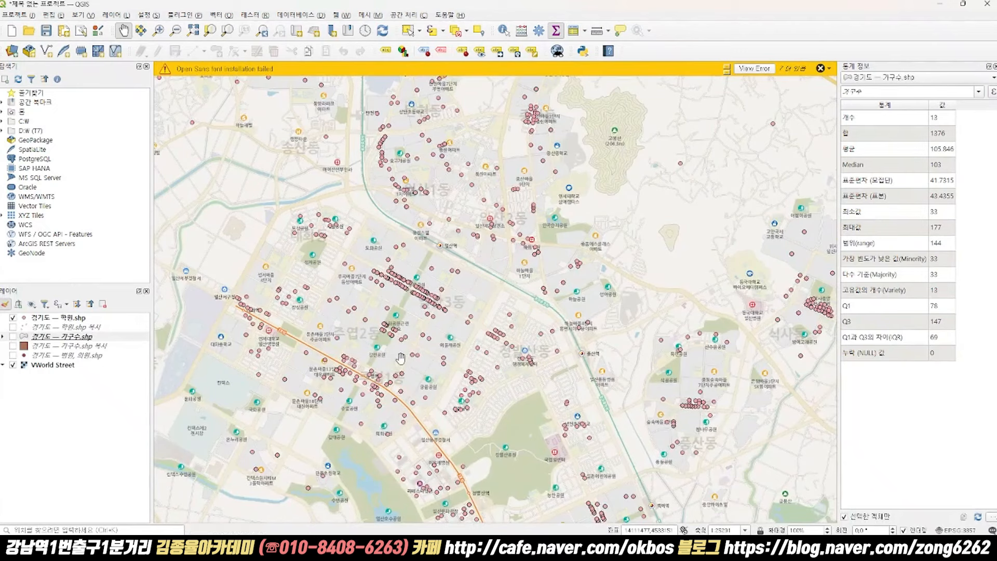
- Replace the 경기도 — 학원.shp points with the 경기도 — 학원.shp 복사 heatmap and examine the academy cluster in close-up
click(14, 322)
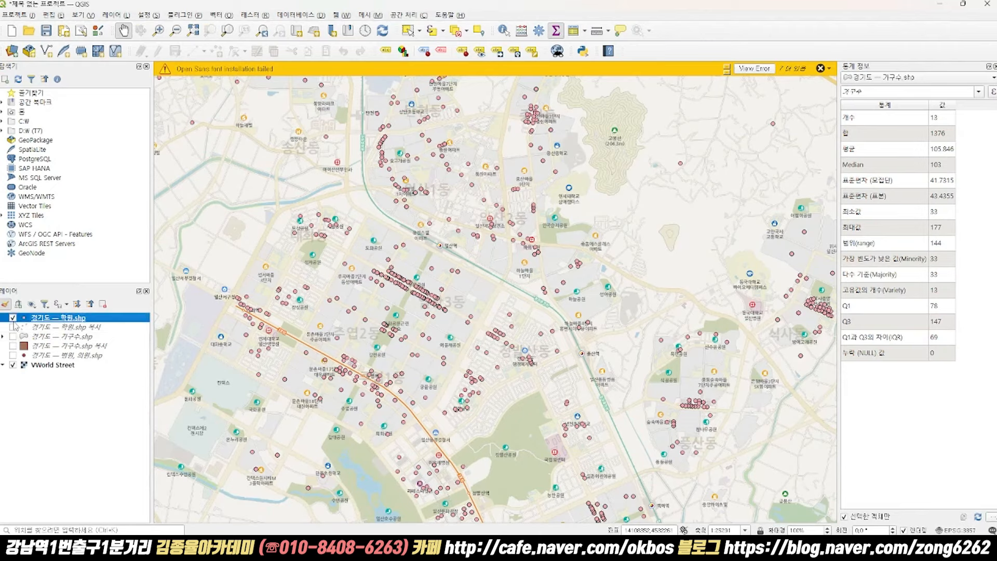
click(12, 327)
click(12, 317)
scroll(410, 288, up, 2)
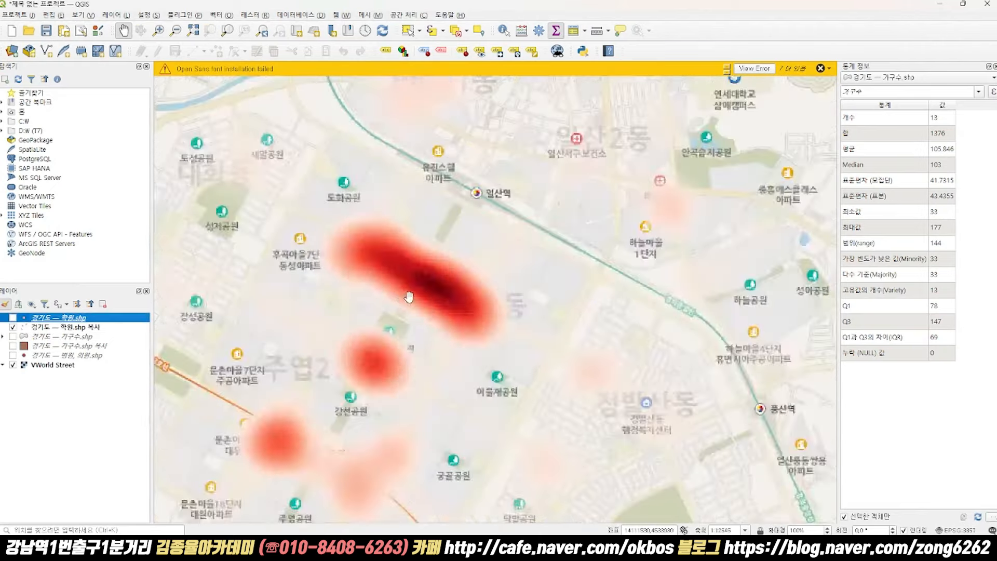
scroll(488, 291, up, 1)
scroll(449, 275, down, 1)
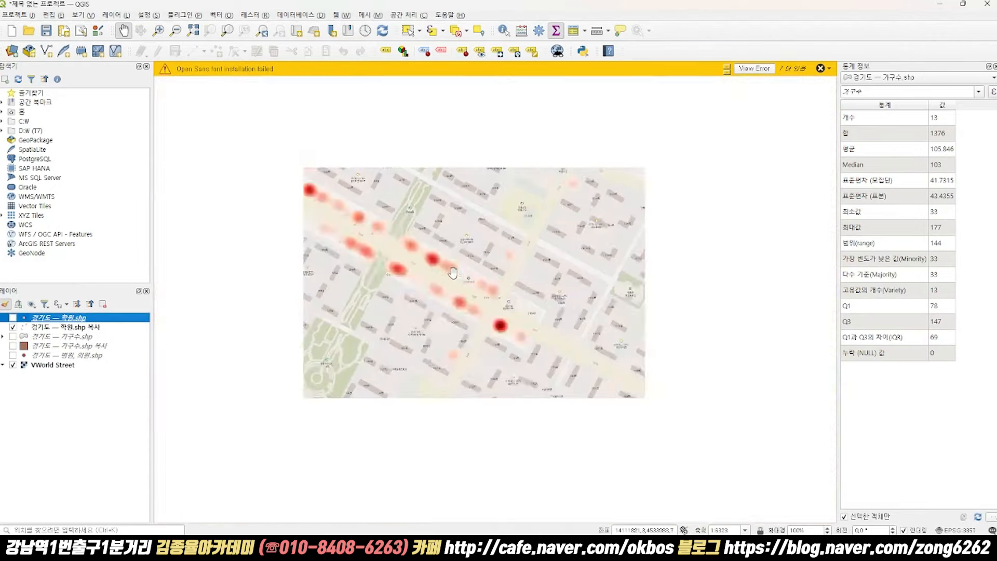
drag(396, 247, 431, 286)
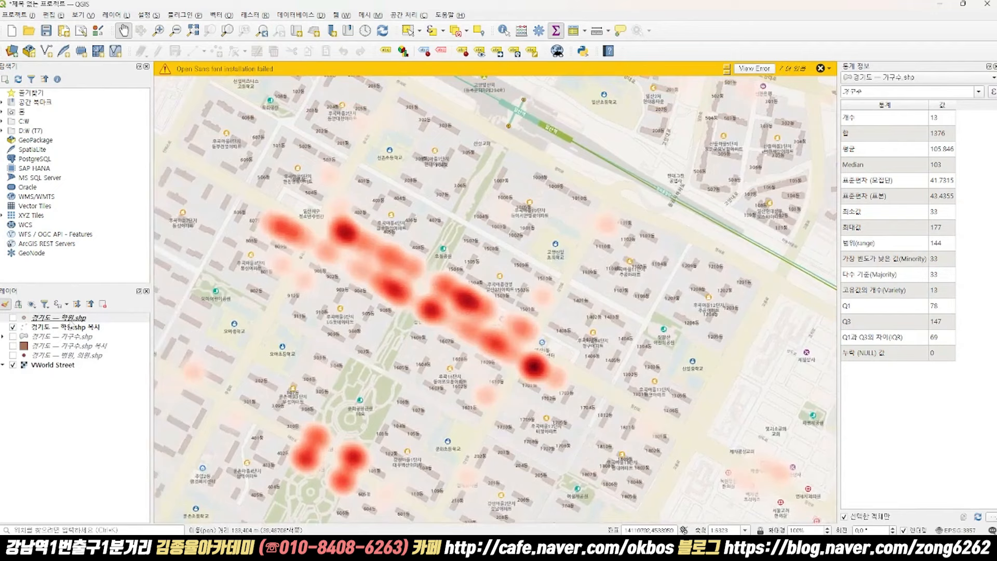
- Show the 경기도 — 가구수.shp household grid together with the academy heatmap, keeping the hotspots and railway line in view
click(13, 336)
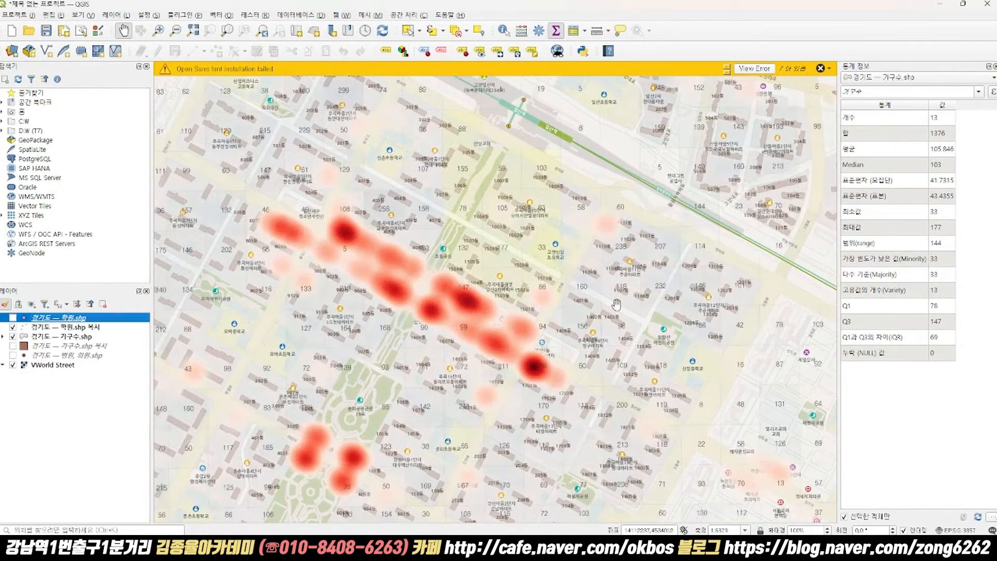
drag(496, 208, 507, 299)
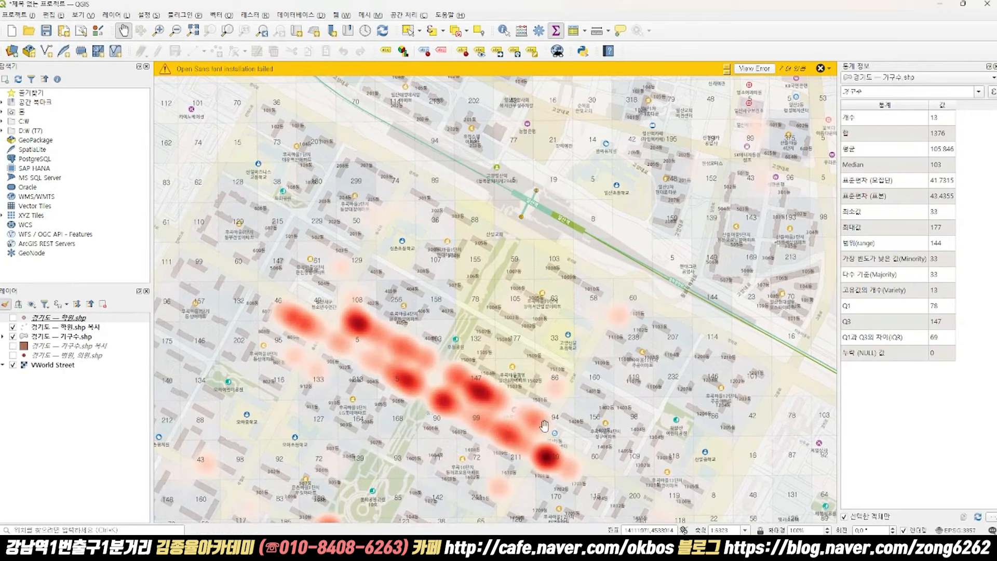
drag(617, 315, 623, 290)
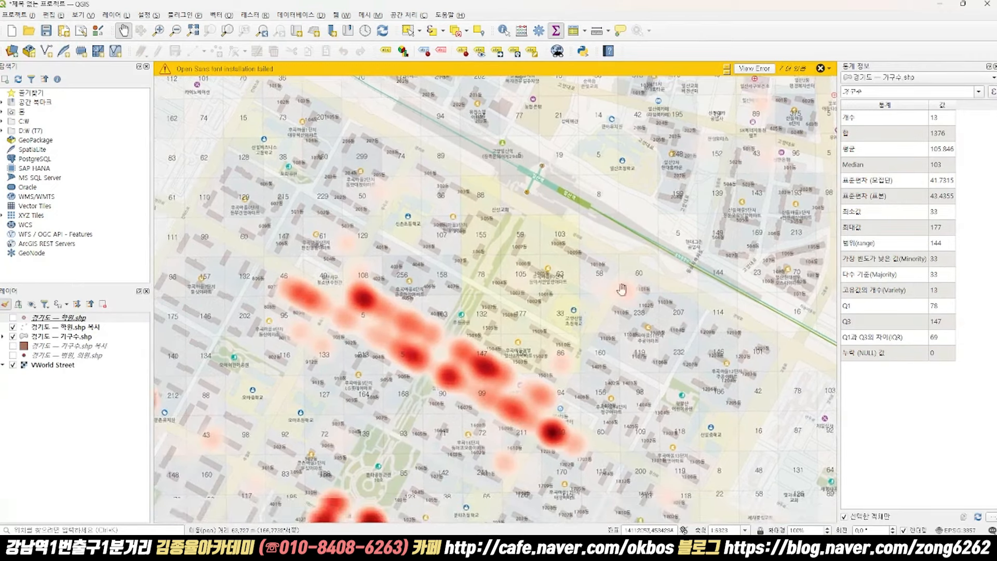
- Switch map selection to 폴리곤으로 객체 선택 so features are selected by a drawn polygon
click(408, 30)
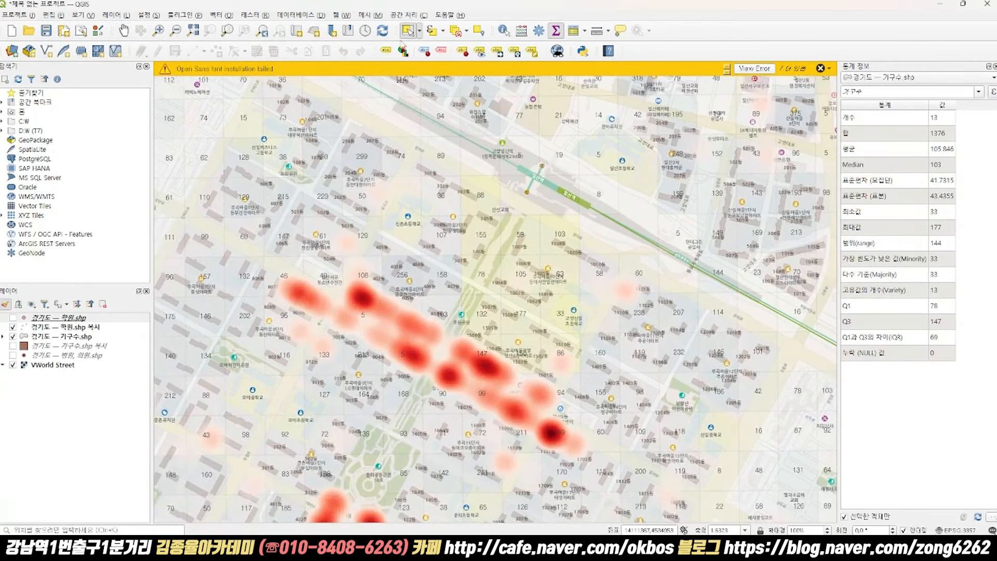
click(421, 32)
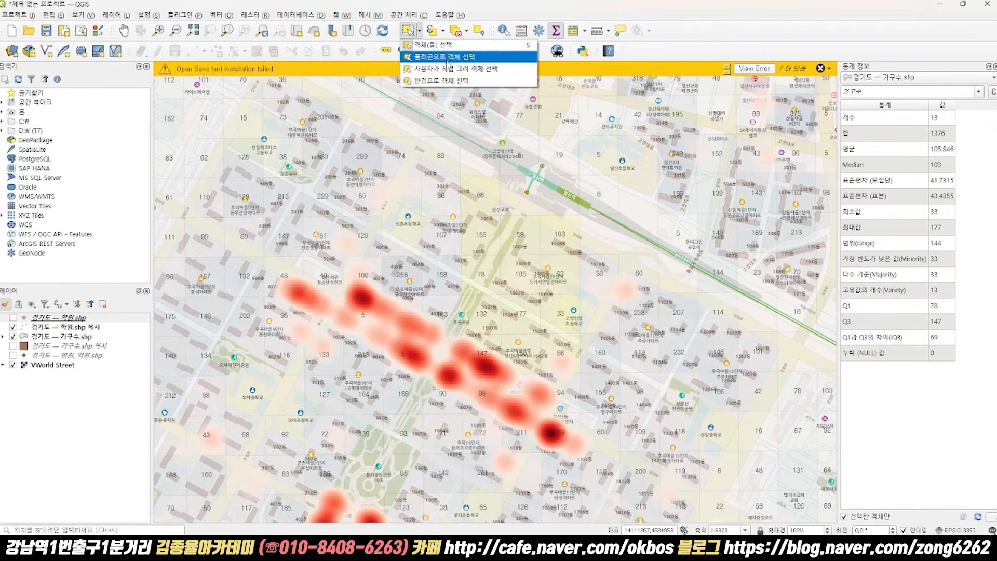
click(447, 63)
- Try to select the area between the railway line and the academy hotspots by outlining it with a polygon
click(301, 88)
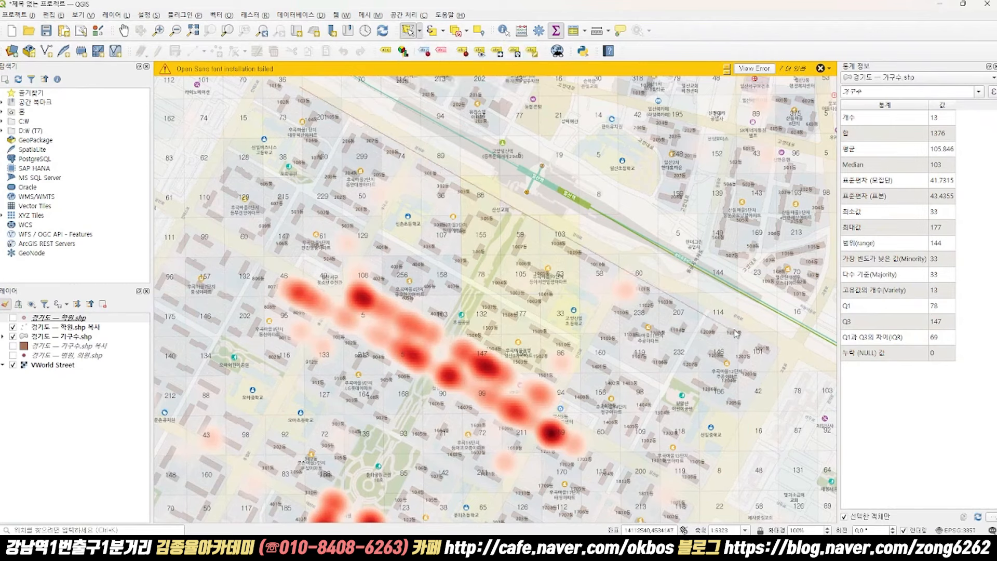
click(787, 347)
click(702, 491)
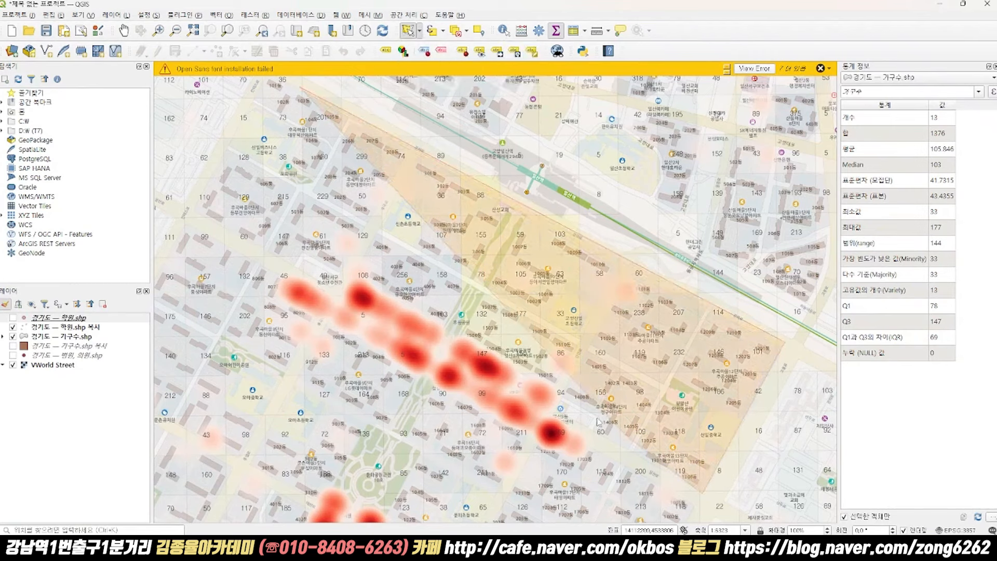
right_click(200, 211)
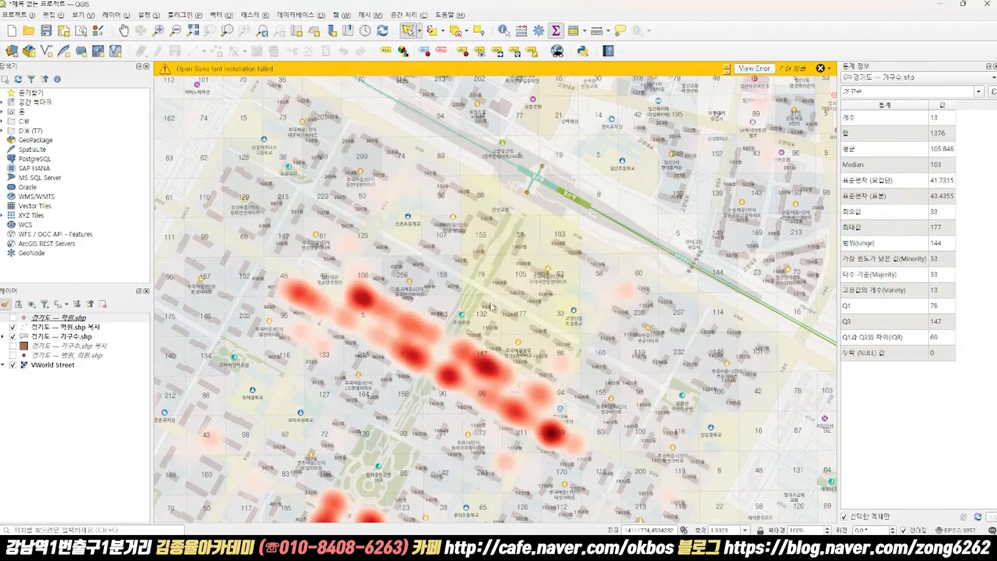
- Make 경기도 — 가구수.shp the active layer and polygon-select its household cells between the railway and the academy hotspots
click(70, 338)
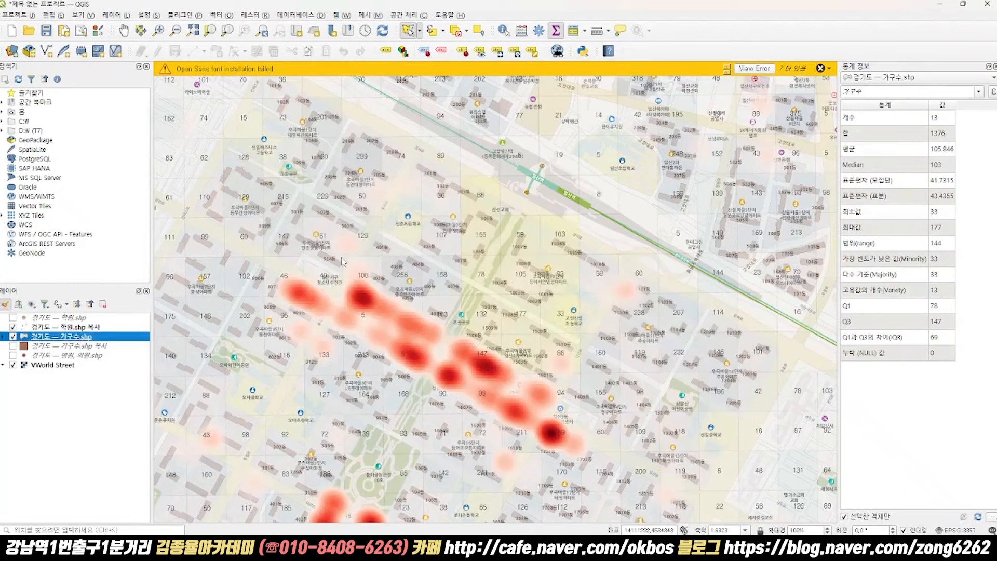
click(291, 84)
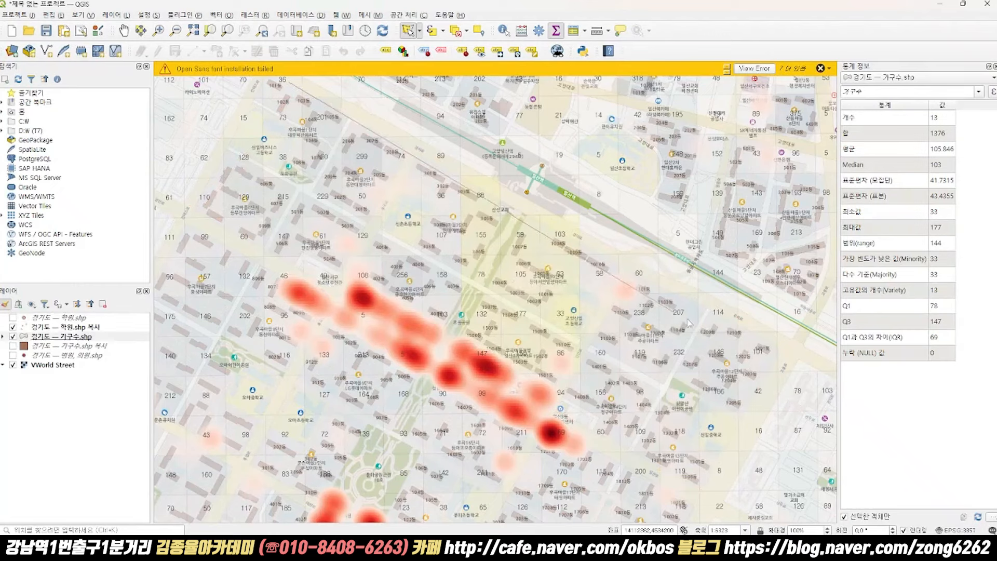
click(790, 347)
click(701, 491)
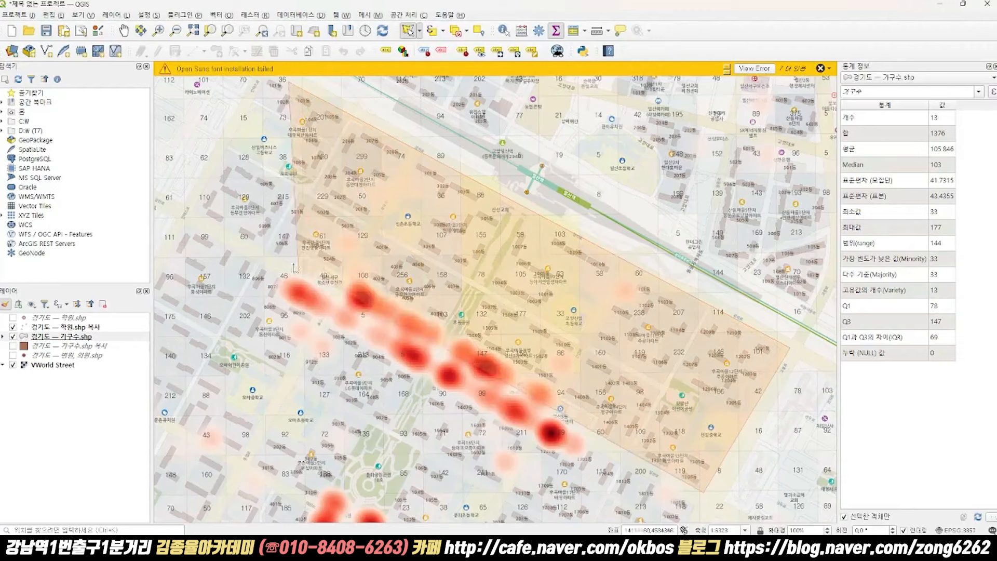
right_click(198, 215)
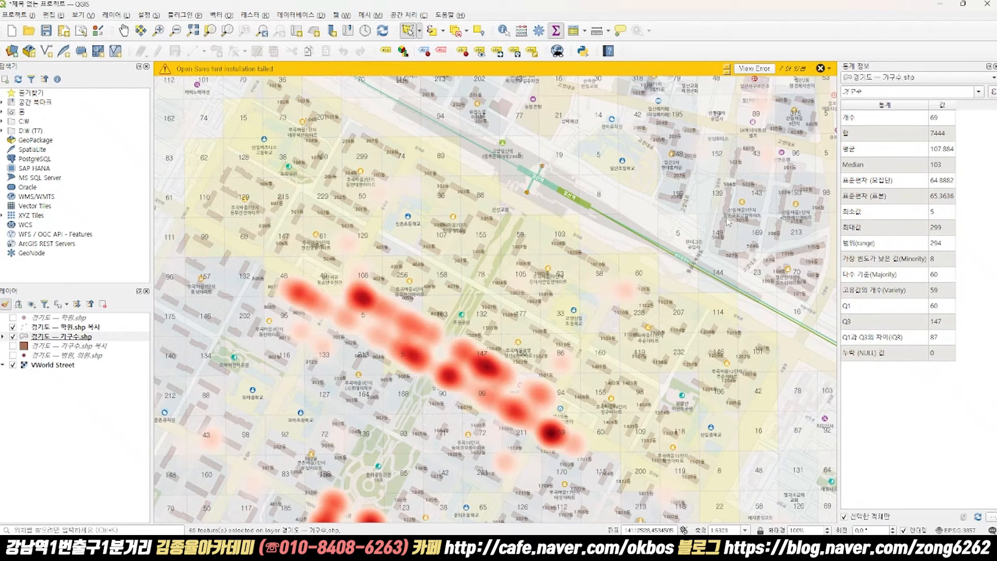
- Examine the academy hotspots against the selected household cells, including the smaller clusters to the southwest
scroll(474, 311, down, 1)
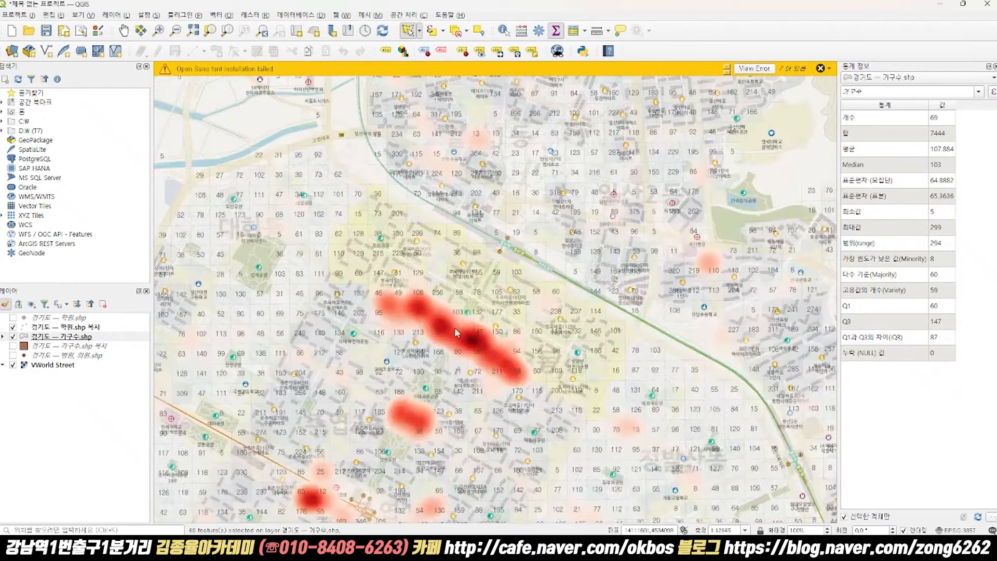
scroll(508, 333, up, 1)
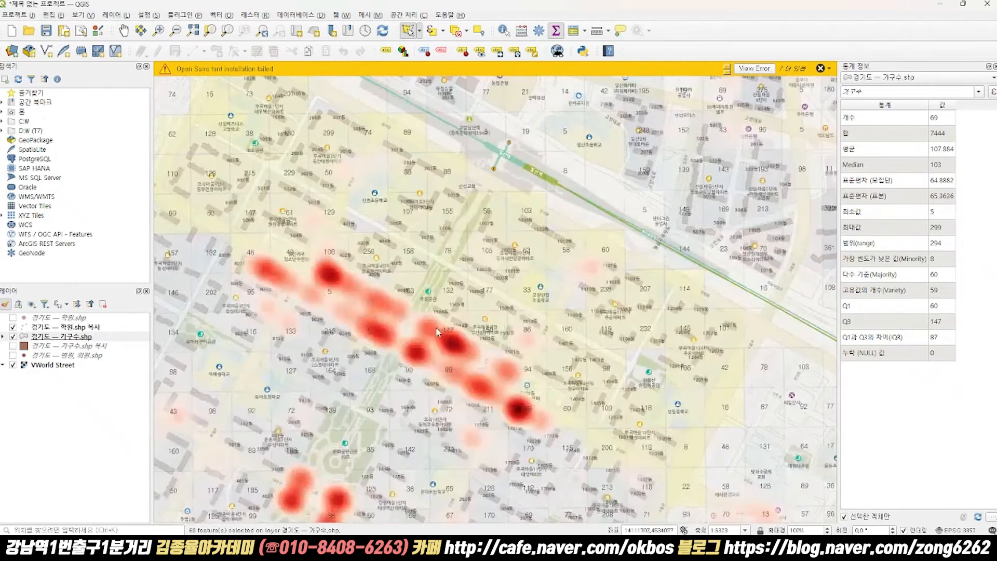
key(space)
drag(371, 421, 463, 373)
drag(430, 430, 512, 294)
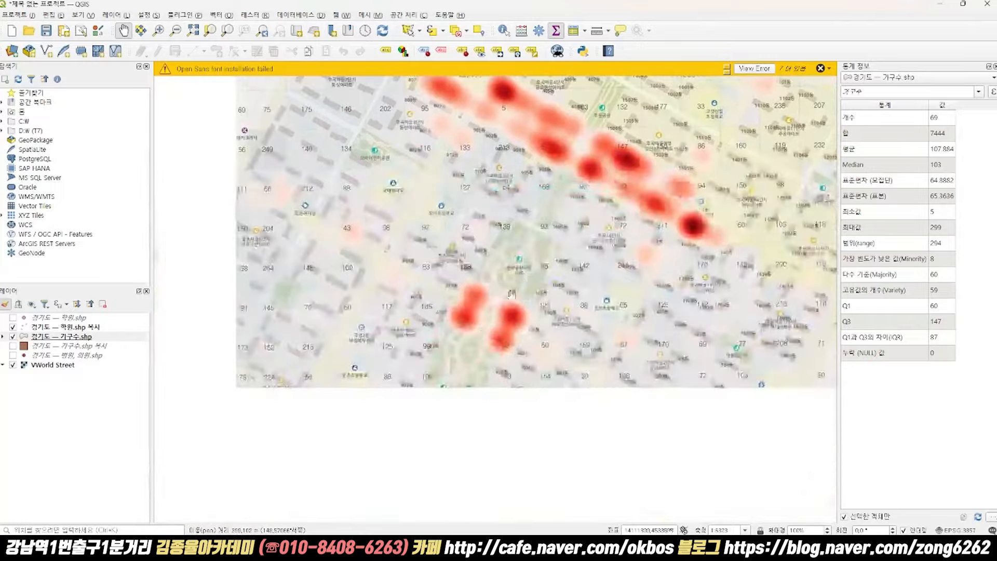
scroll(499, 317, down, 1)
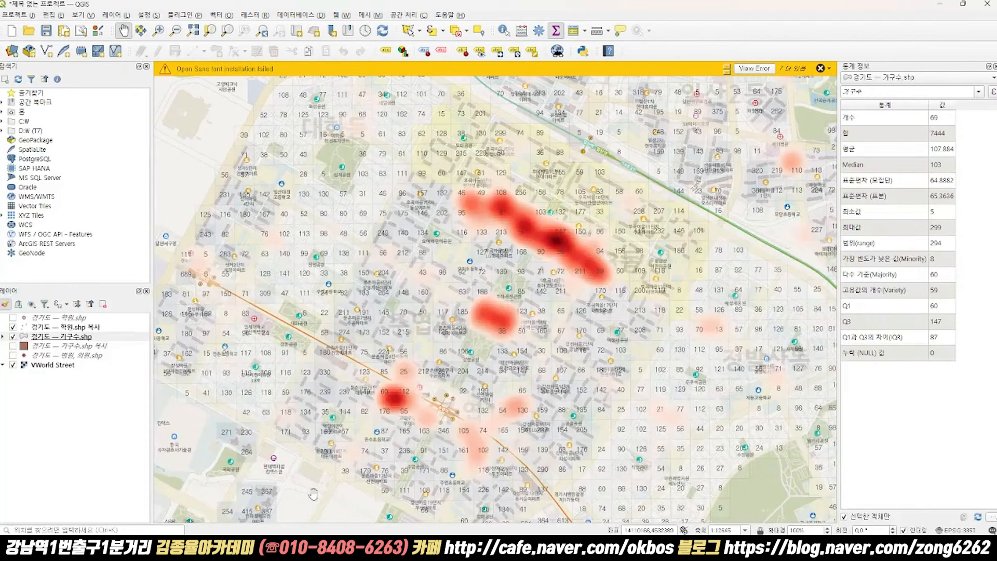
- In the Sinchon project, examine the 목적지 point and the selected household cells northwest of Sinchon Station
mouse_move(152, 550)
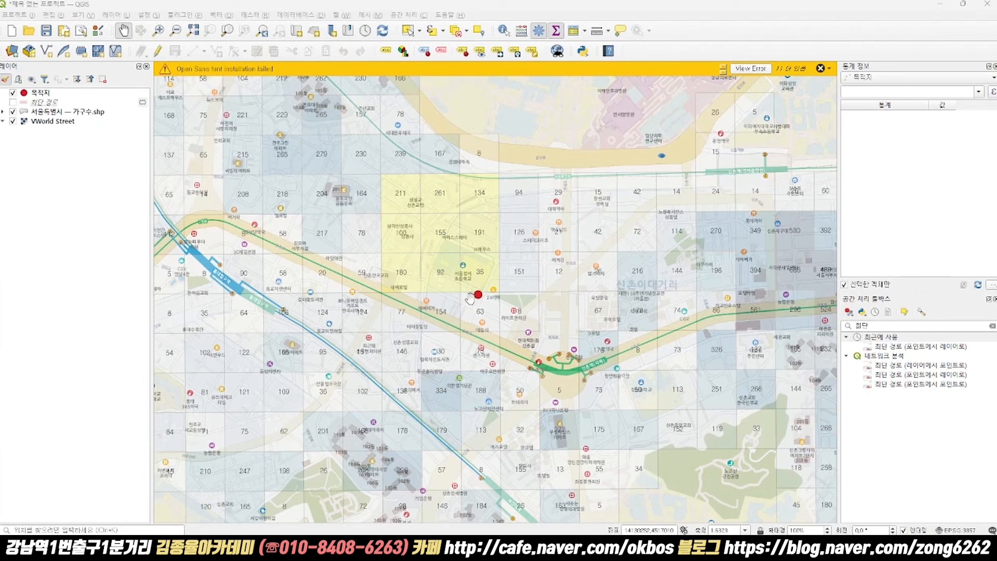
scroll(475, 301, up, 1)
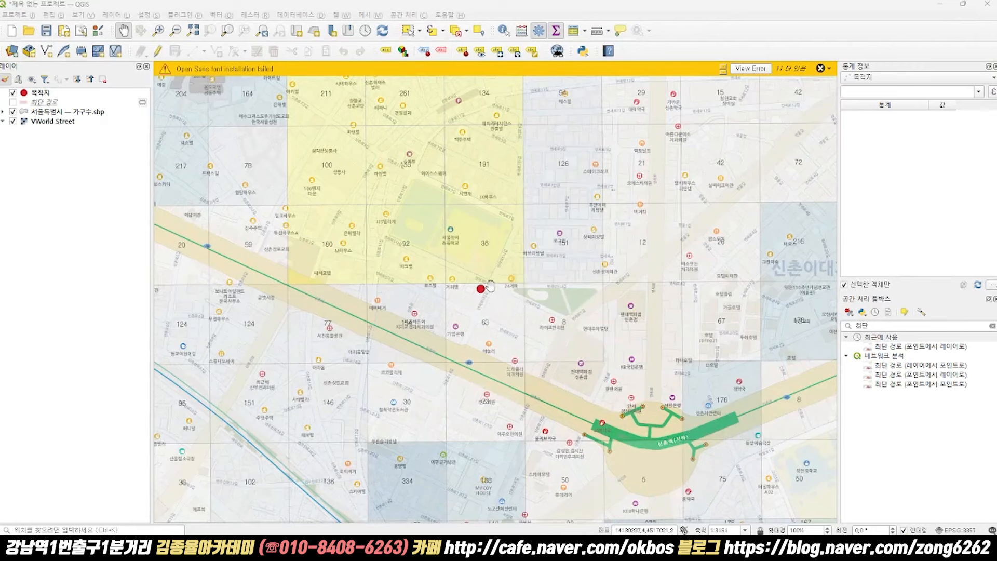
drag(510, 281, 492, 346)
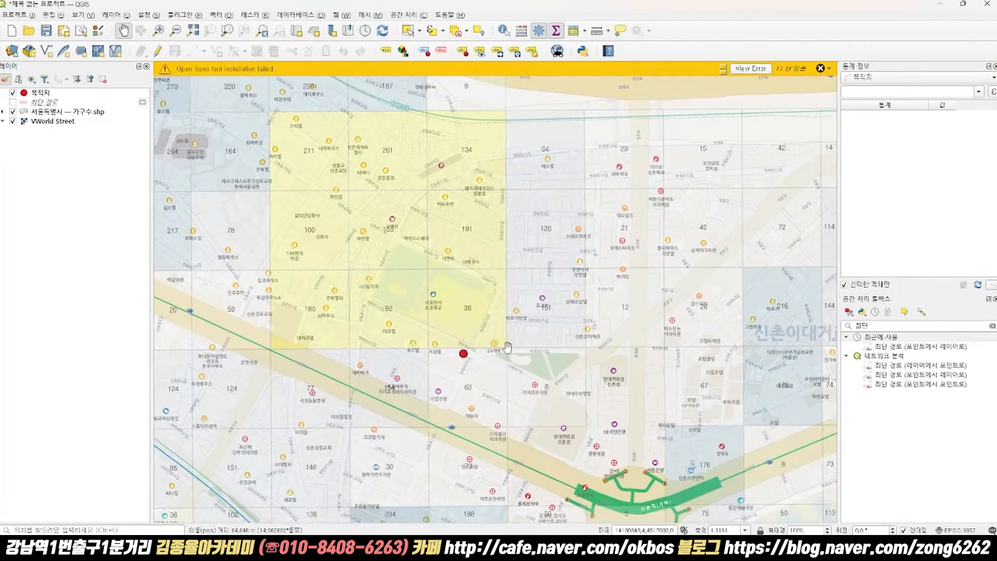
drag(591, 415, 591, 388)
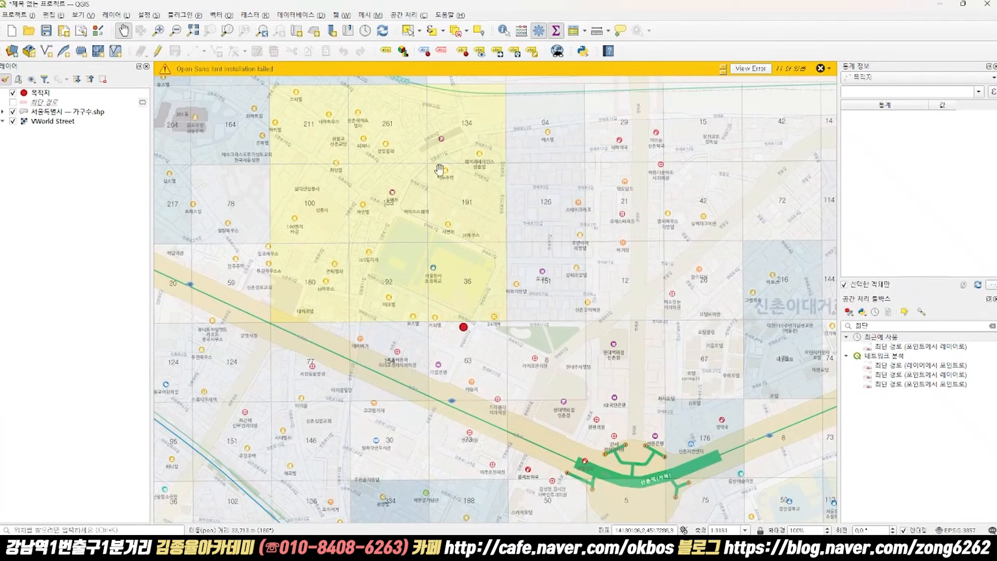
drag(618, 295, 604, 336)
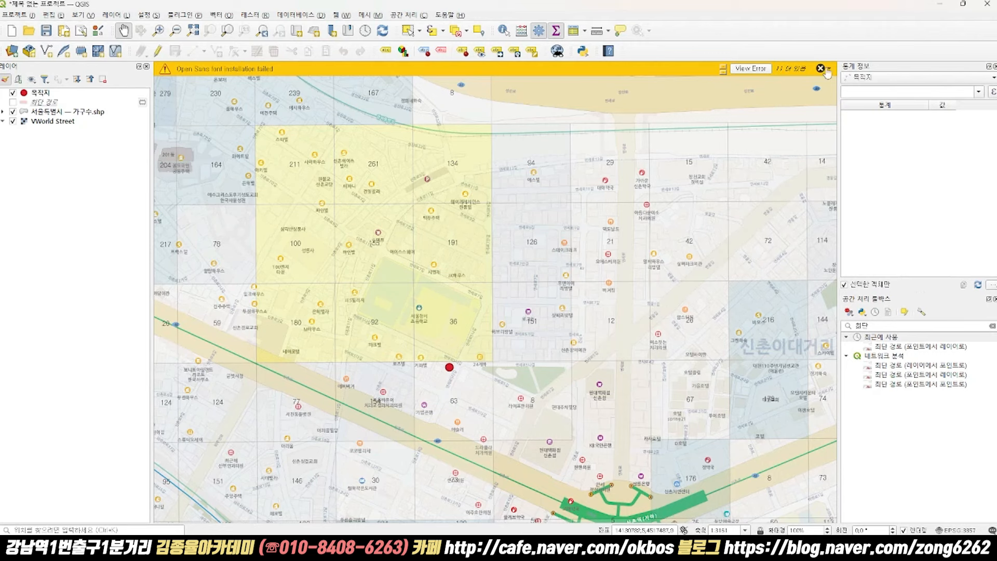
- Show the 가구수 statistics for the selected cells of the 서울특별시 — 가구수.shp layer and highlight the sum (합)
click(894, 77)
click(904, 88)
click(96, 112)
click(942, 165)
click(942, 135)
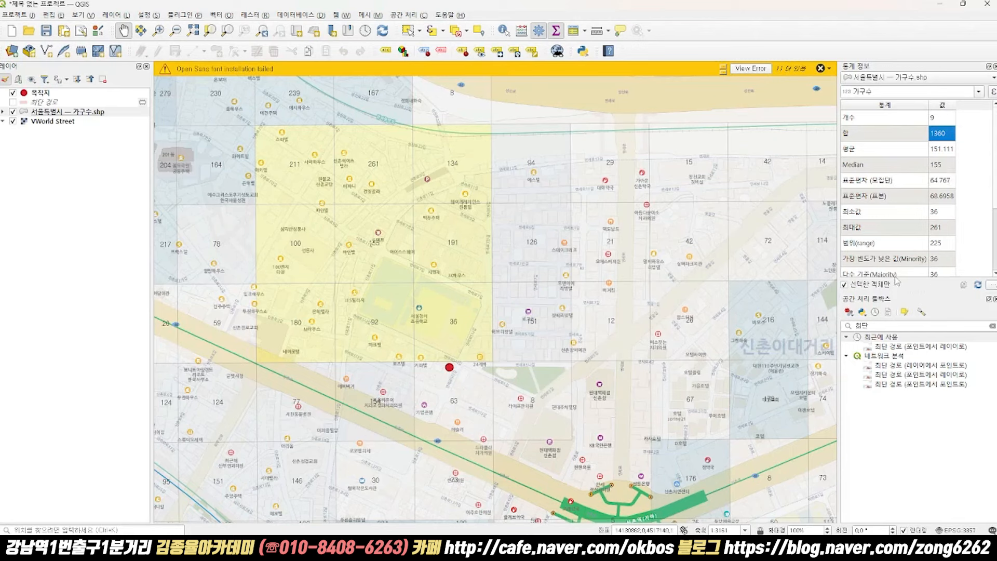
- Show the 최단 경로 layer and examine the shortest routes between the selected household cells and Sinchon Station
click(13, 102)
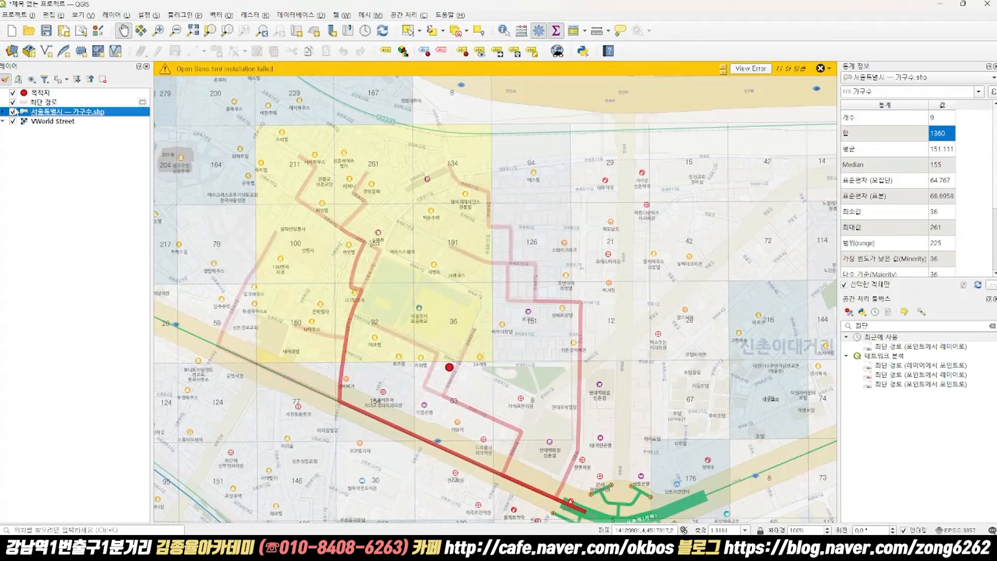
drag(462, 376, 471, 353)
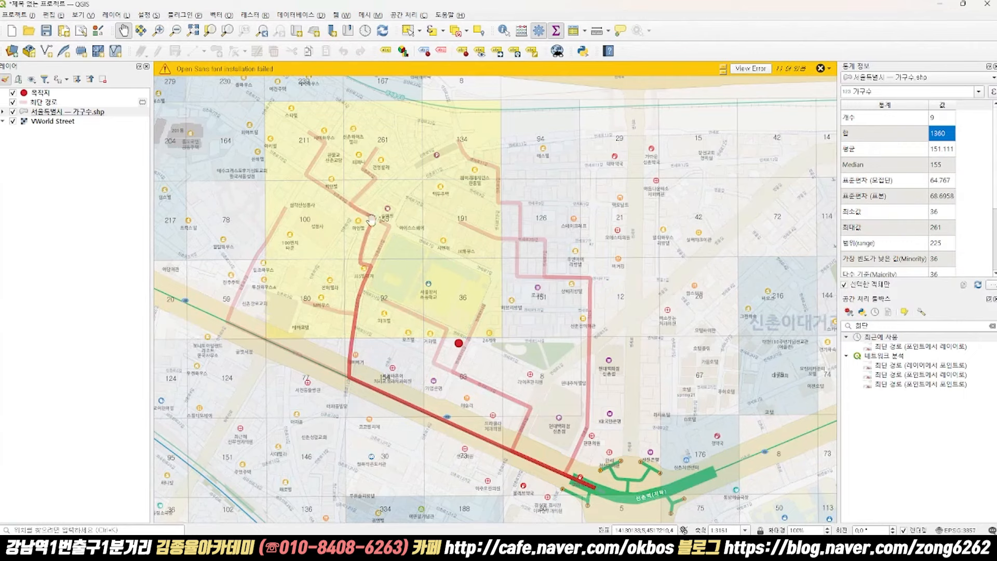
scroll(370, 234, up, 2)
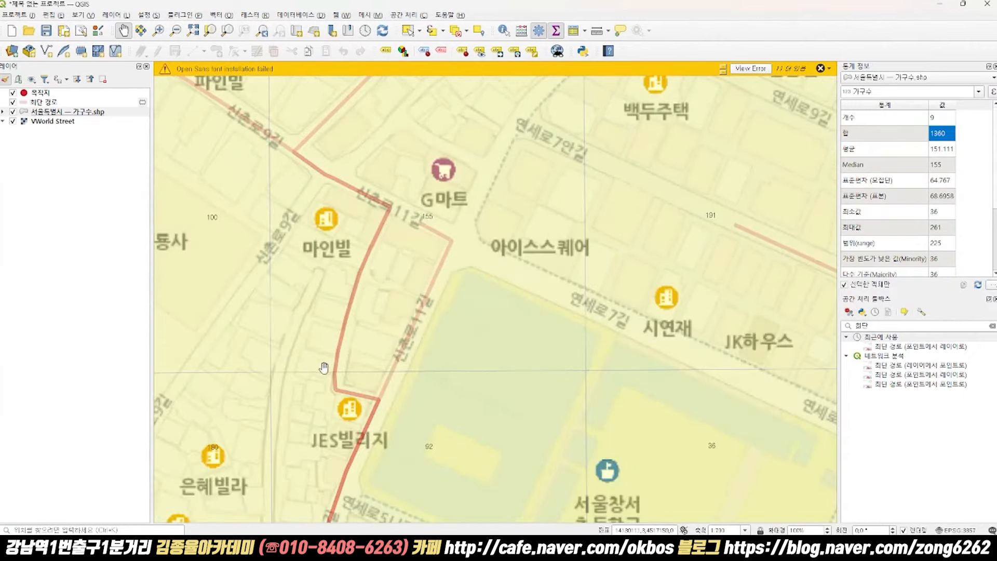
scroll(363, 443, down, 1)
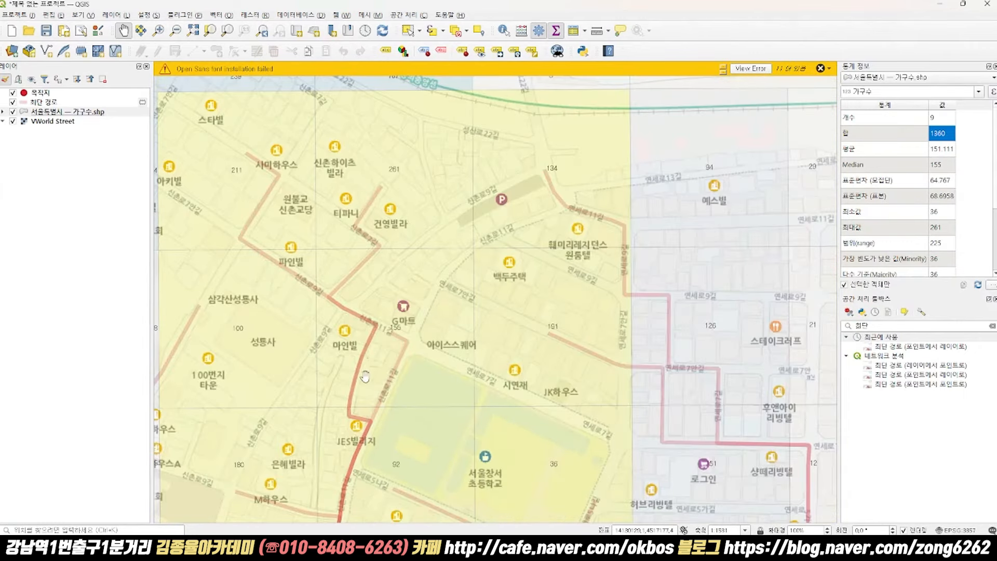
drag(344, 348, 361, 324)
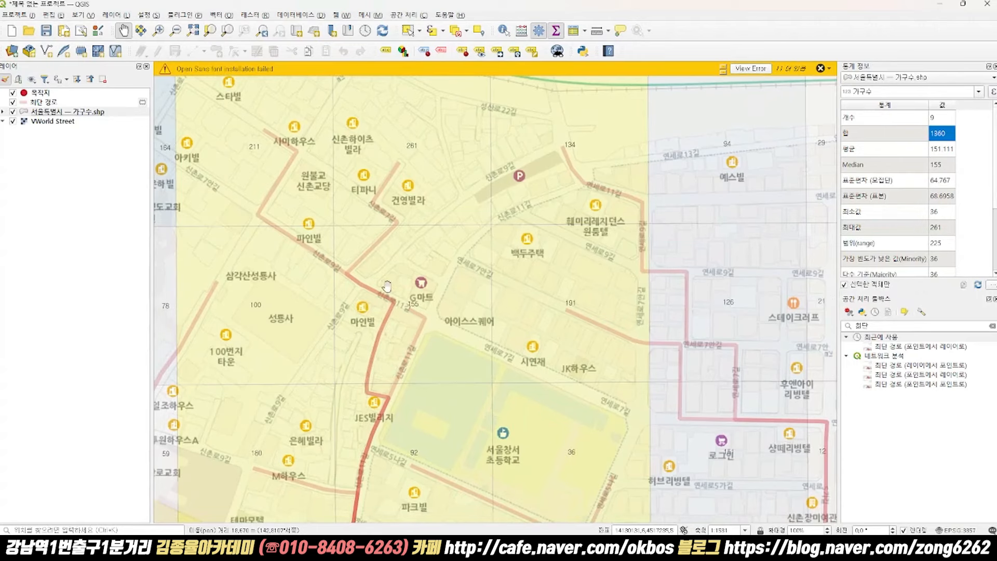
scroll(374, 379, down, 1)
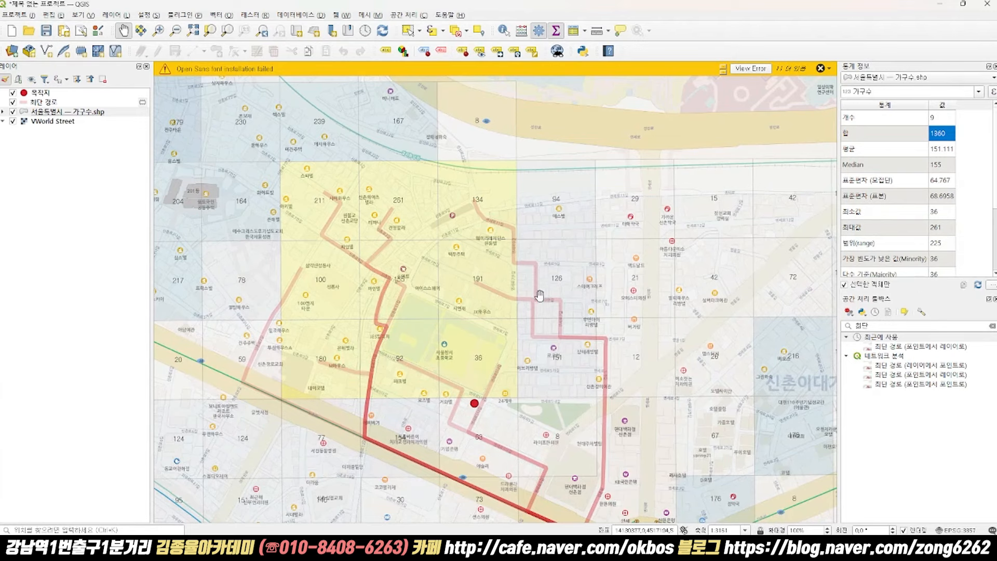
drag(613, 427, 612, 386)
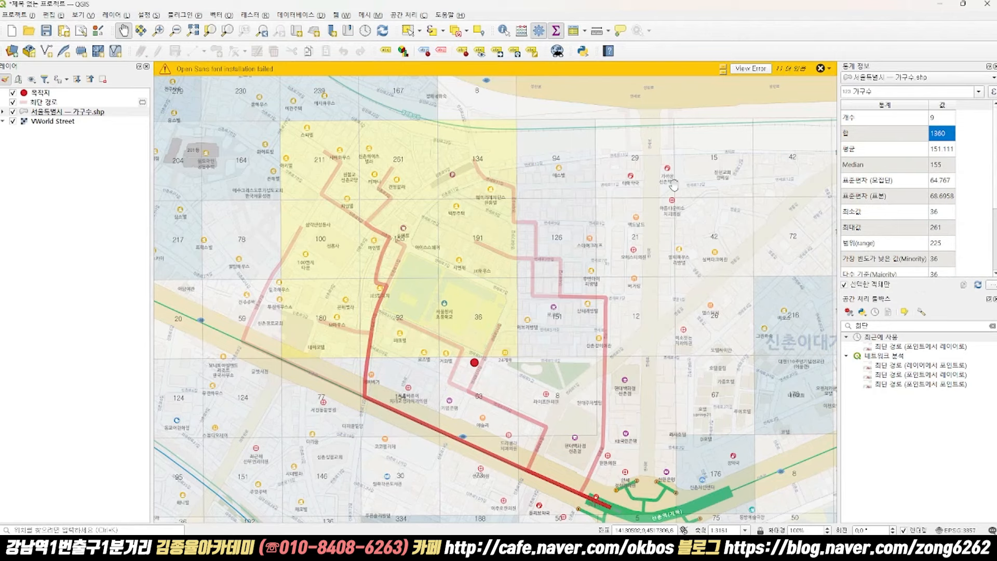
drag(528, 207, 534, 211)
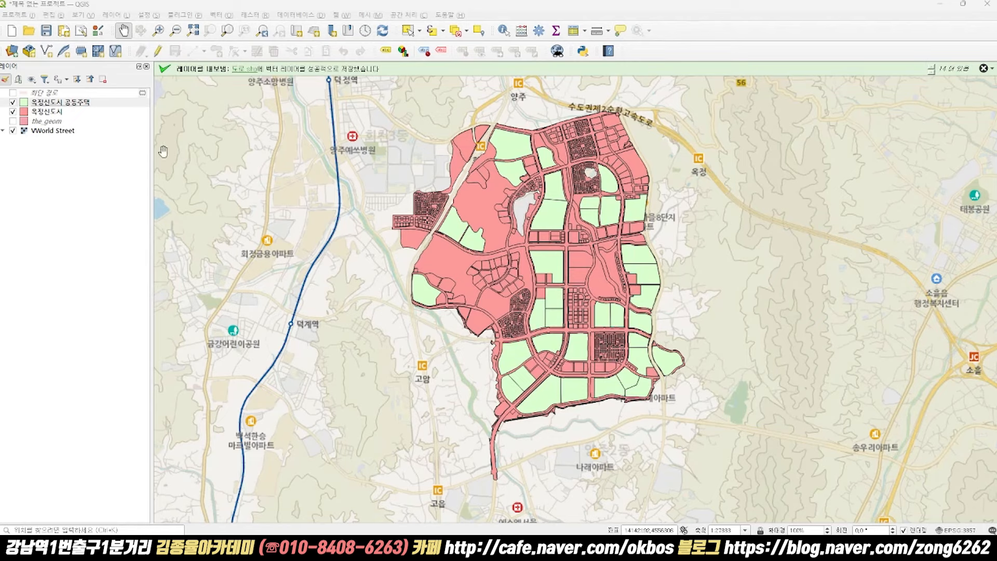
- Select the 옥정신도시 layer and examine the new town's location relative to the surrounding roads and railway
click(82, 112)
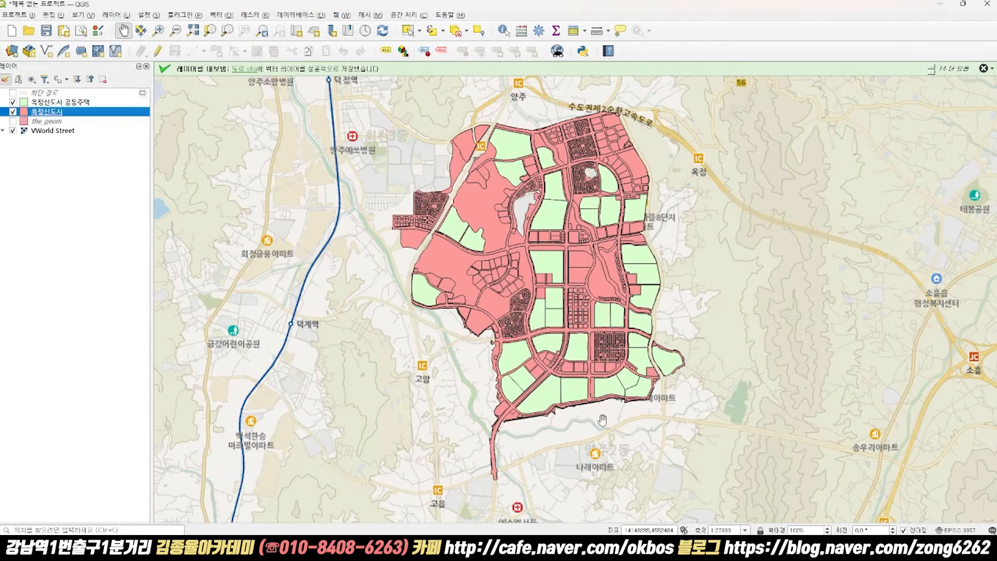
scroll(603, 421, down, 1)
drag(603, 420, 514, 387)
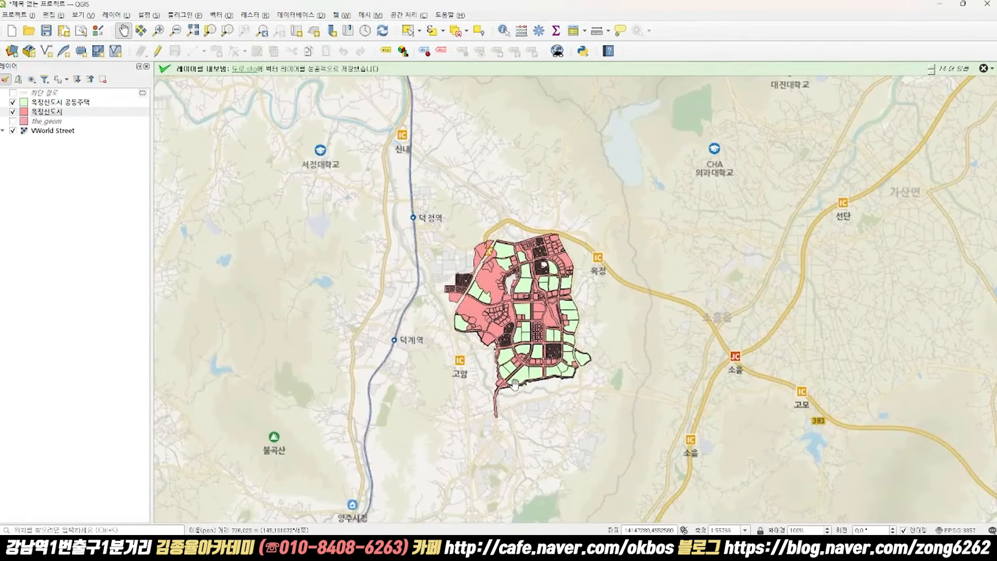
scroll(514, 387, up, 1)
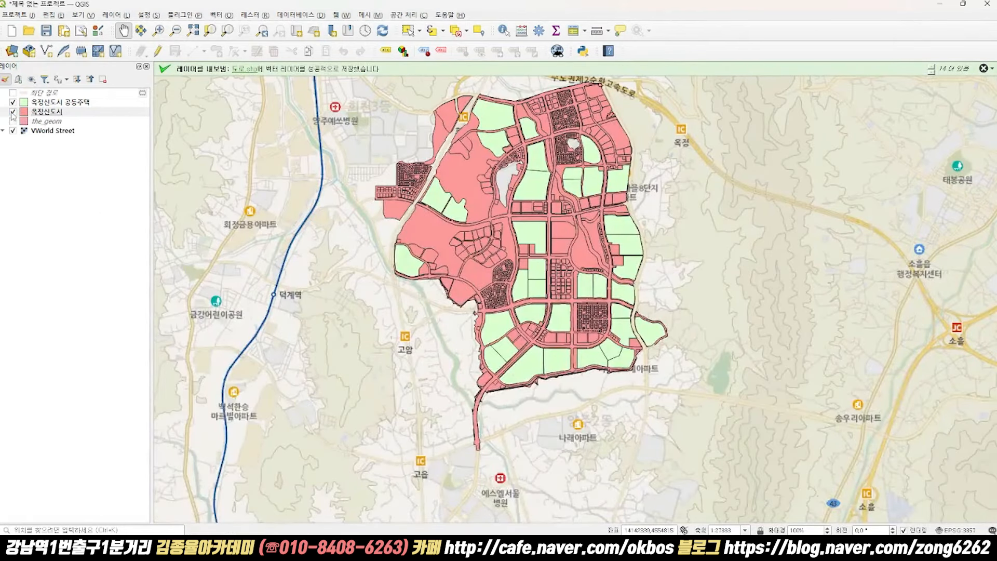
- Hide and show the 옥정신도시 공동주택 layer repeatedly to compare the apartment lots with the whole 옥정신도시 district
click(93, 104)
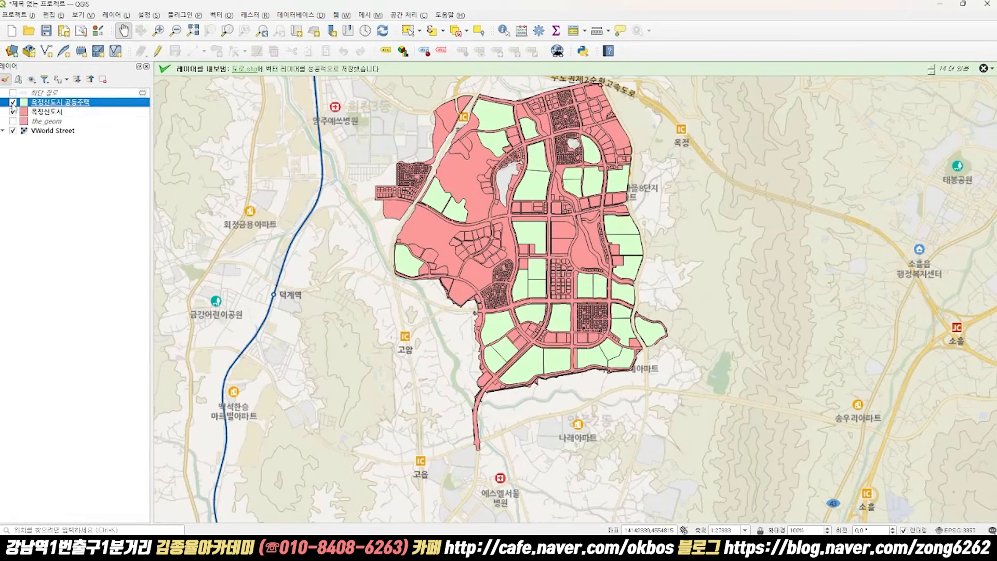
click(13, 102)
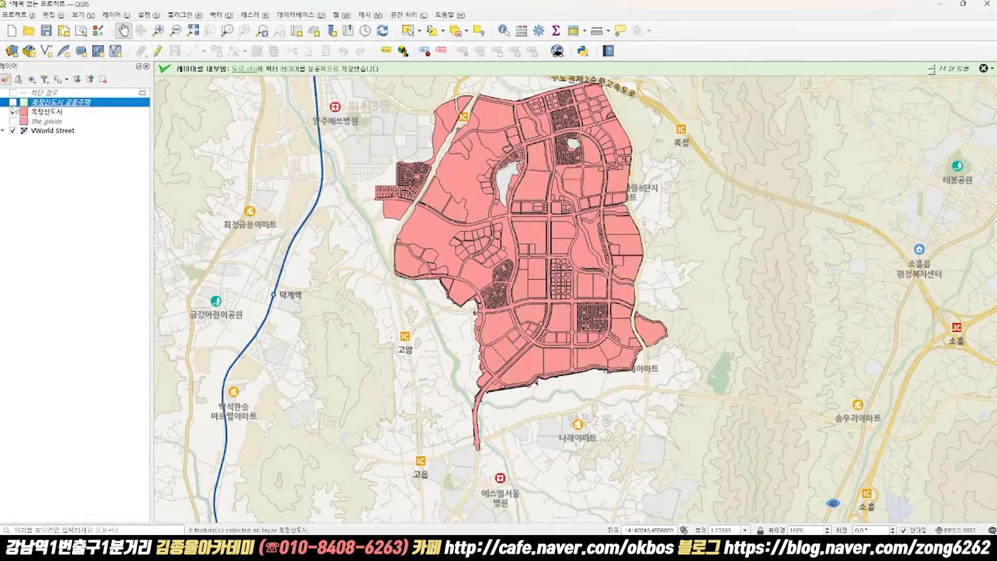
click(13, 103)
click(13, 102)
click(13, 103)
click(13, 102)
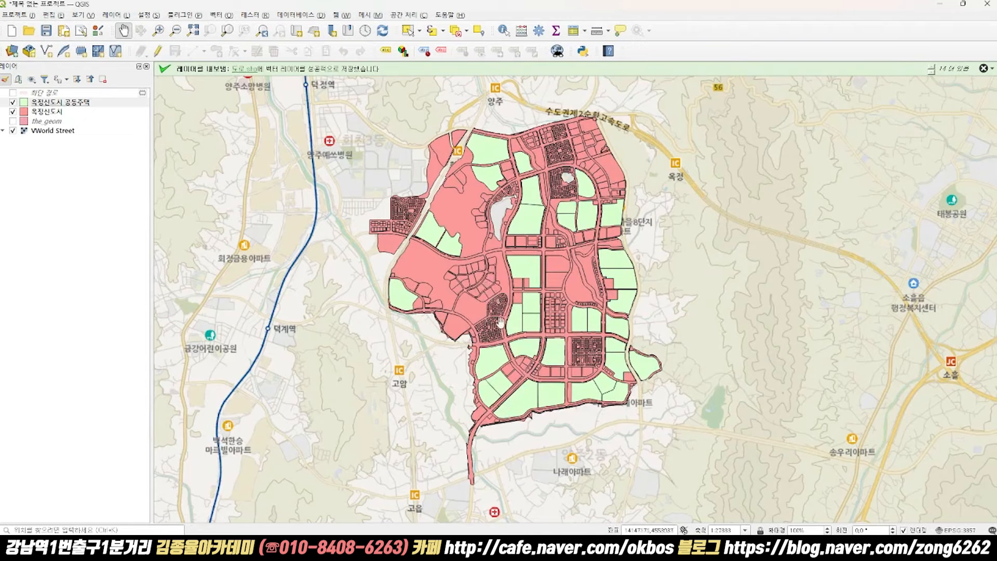
- Follow the map south from 옥정신도시 to central Seoul and inspect the subway lines around 시청역
scroll(500, 385, down, 1)
drag(482, 452, 491, 247)
scroll(461, 343, down, 1)
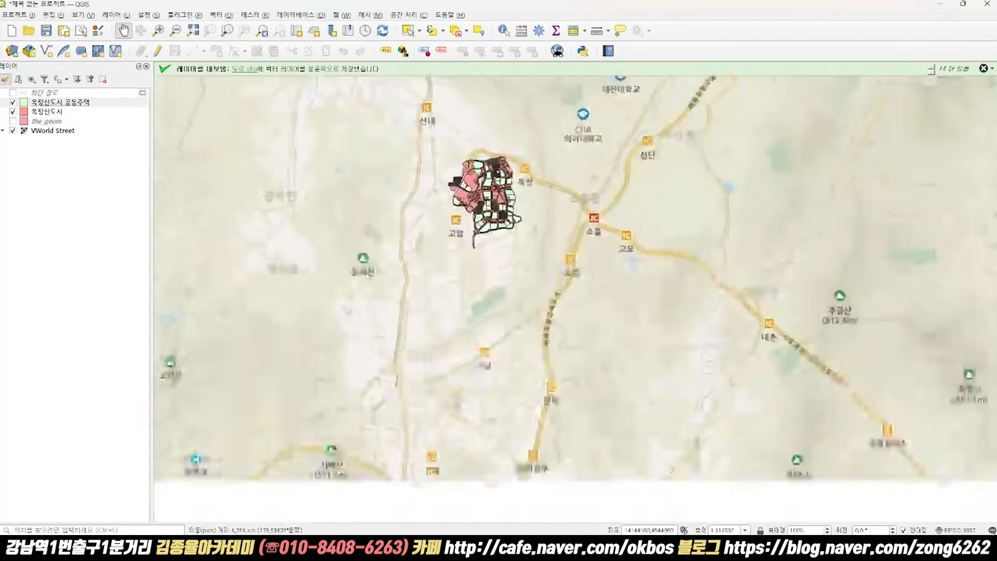
drag(460, 343, 433, 192)
scroll(487, 373, up, 3)
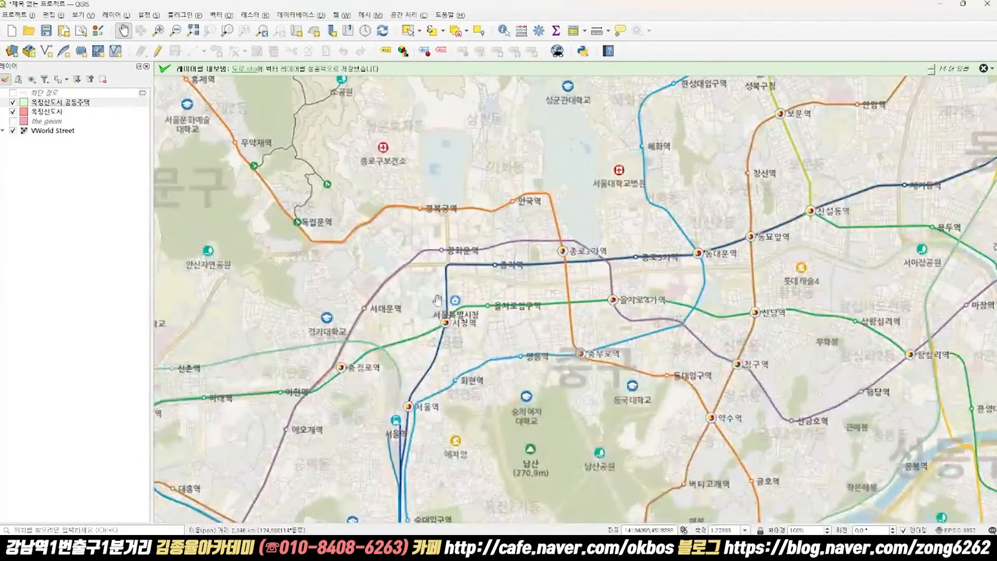
- Show the 최단 경로 layer over the 옥정신도시 district and its apartment lots
scroll(650, 231, down, 3)
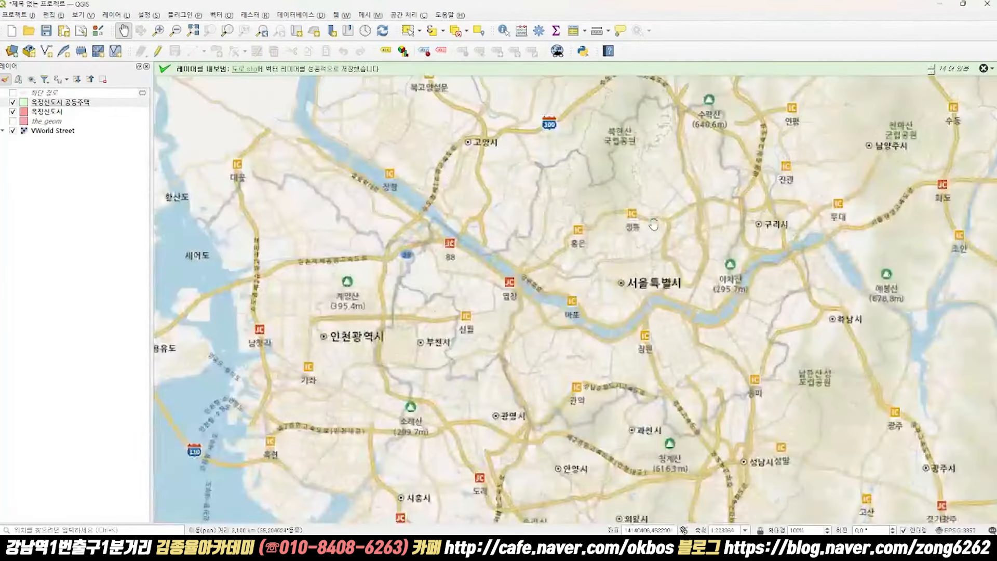
drag(665, 163, 541, 314)
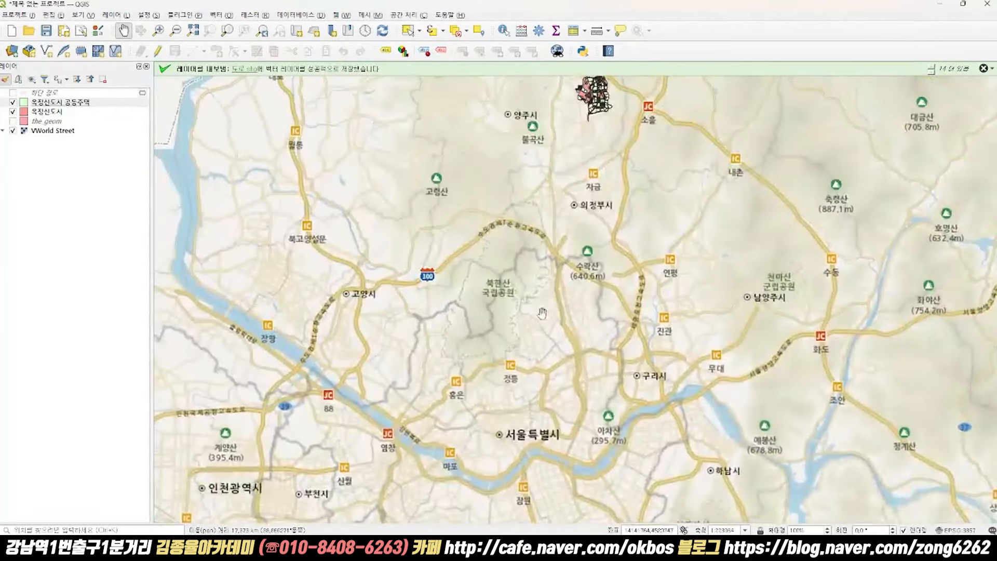
scroll(593, 105, up, 1)
drag(592, 105, 579, 257)
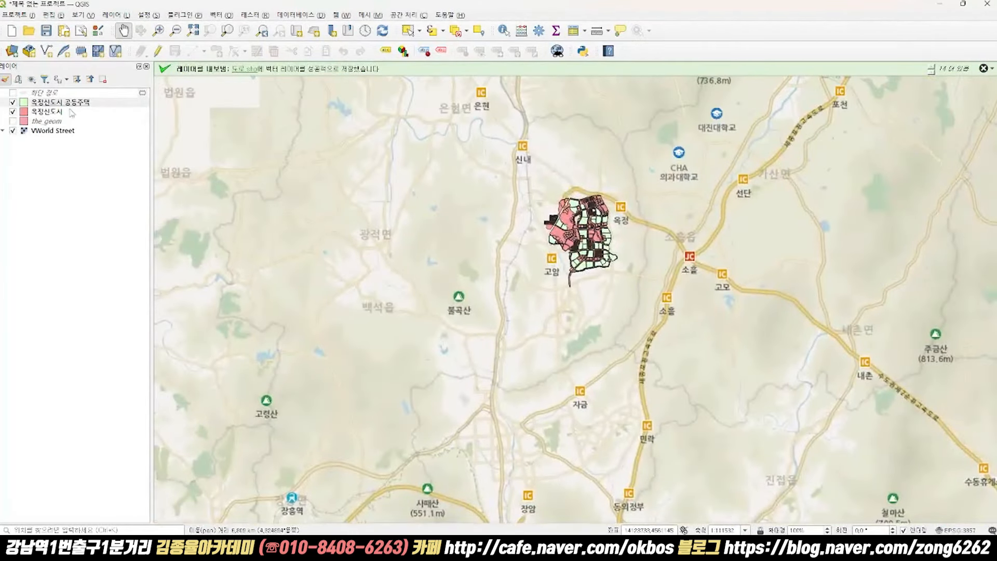
click(13, 92)
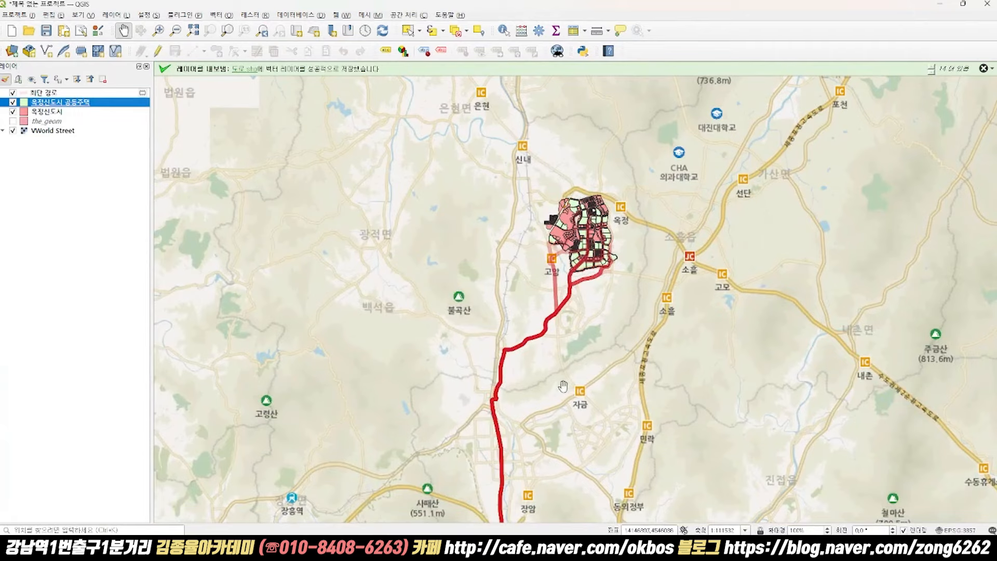
- Examine how the shortest routes leave the 옥정신도시 apartment lots and where they merge south of the district
scroll(580, 277, up, 1)
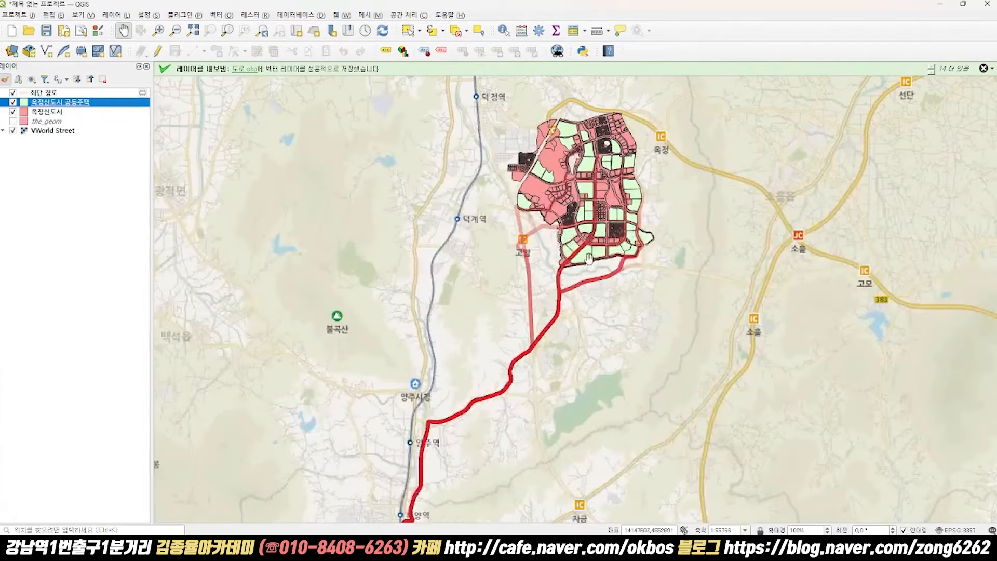
scroll(598, 257, up, 1)
drag(513, 367, 570, 253)
scroll(521, 390, down, 1)
drag(471, 455, 522, 260)
drag(624, 226, 566, 375)
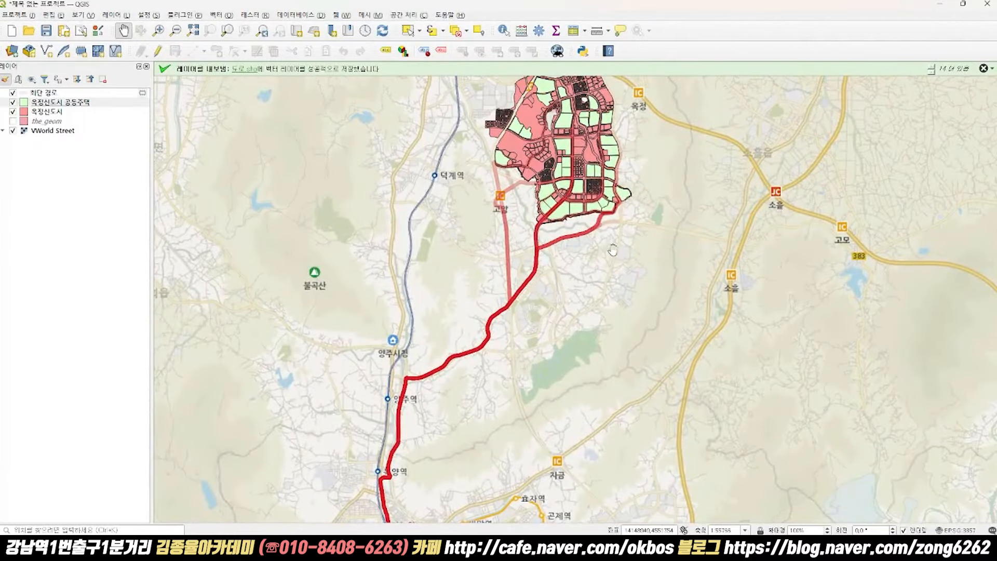
scroll(607, 218, up, 1)
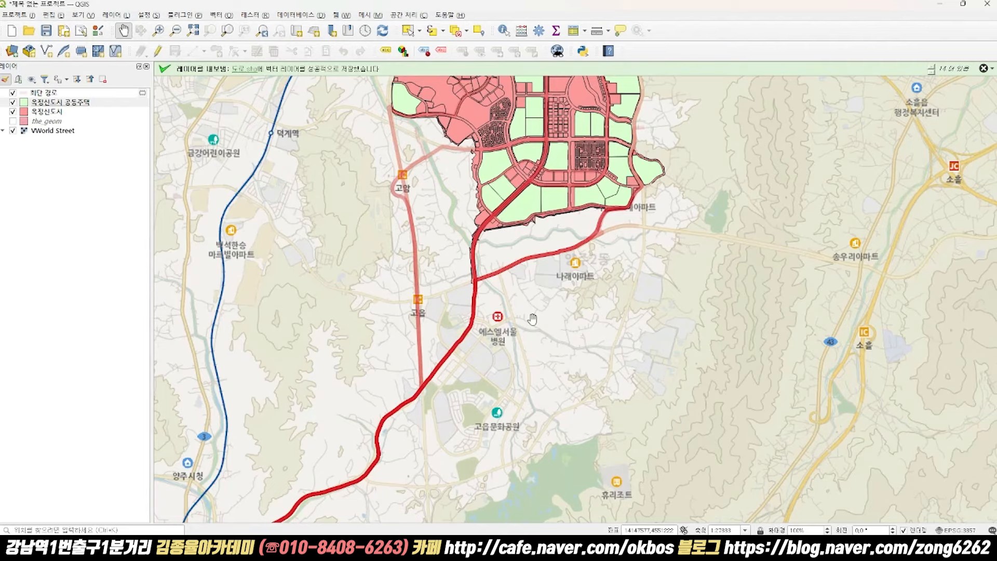
- Trace the merged shortest route from 옥정신도시 south to 서울특별시청 and back to the new town
scroll(527, 367, down, 1)
drag(489, 409, 474, 273)
scroll(488, 275, down, 1)
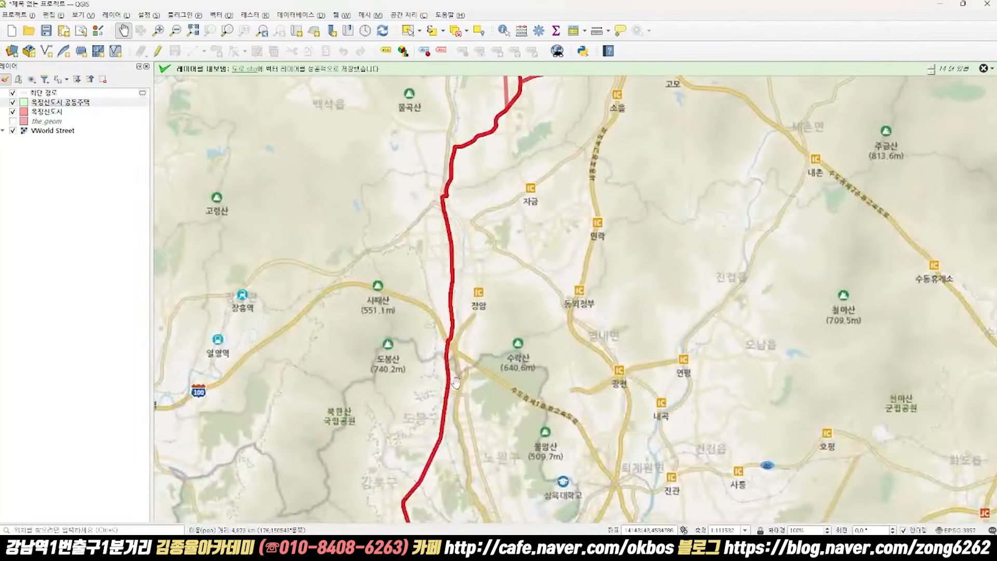
drag(457, 384, 491, 276)
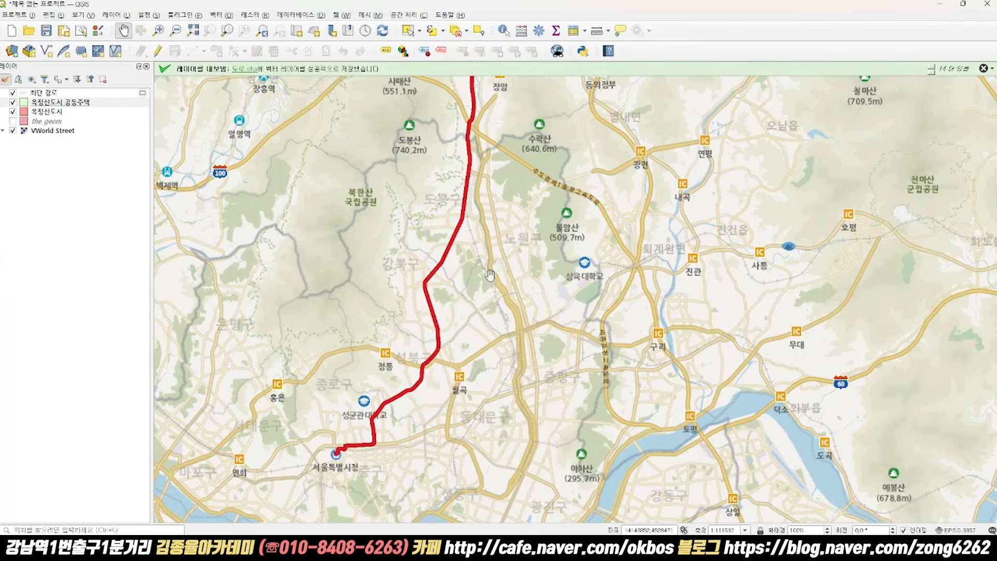
drag(588, 162, 506, 353)
drag(508, 239, 495, 370)
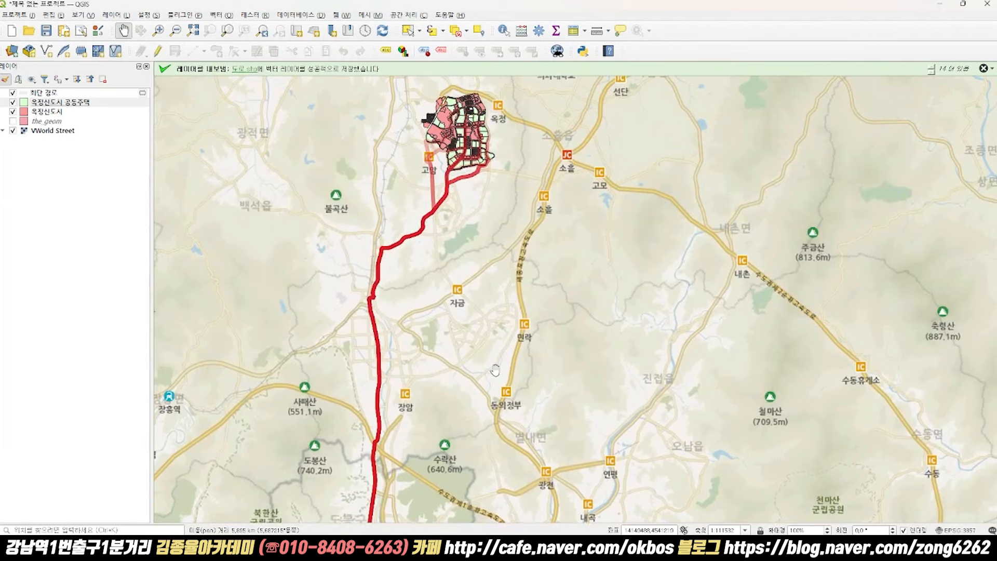